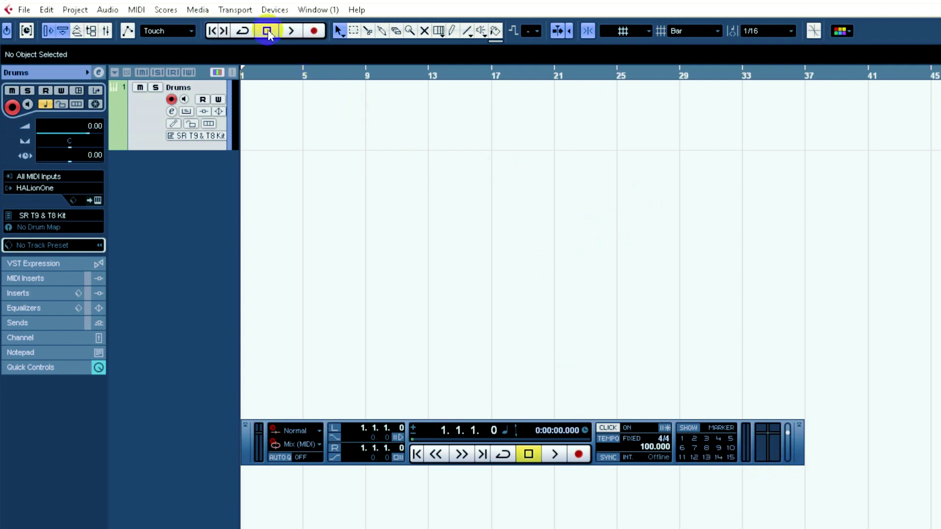
Step: Record a drum pattern on the Drums track from bar 1 to about bar 6, and select the recorded part
left_click(311, 31)
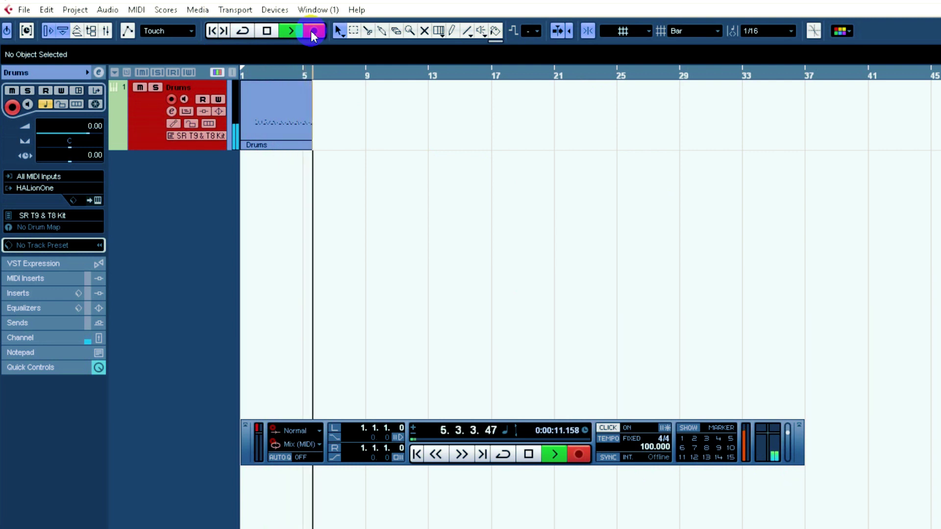
key("space")
left_click(297, 108)
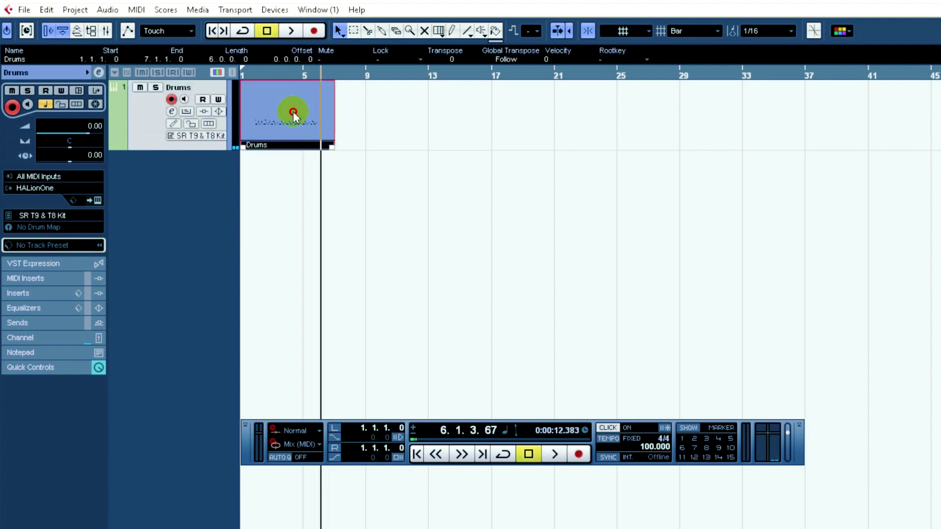
Step: Open the recorded drum part in the note editor and play it back from bar 2 with the transport panel moved clear of the notes
double_click(293, 113)
left_click(181, 194)
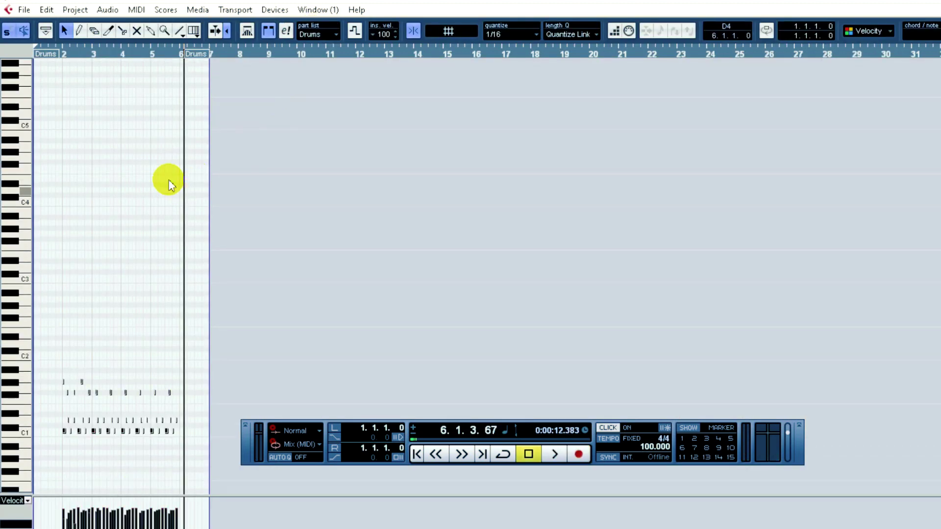
left_click(65, 54)
key("space")
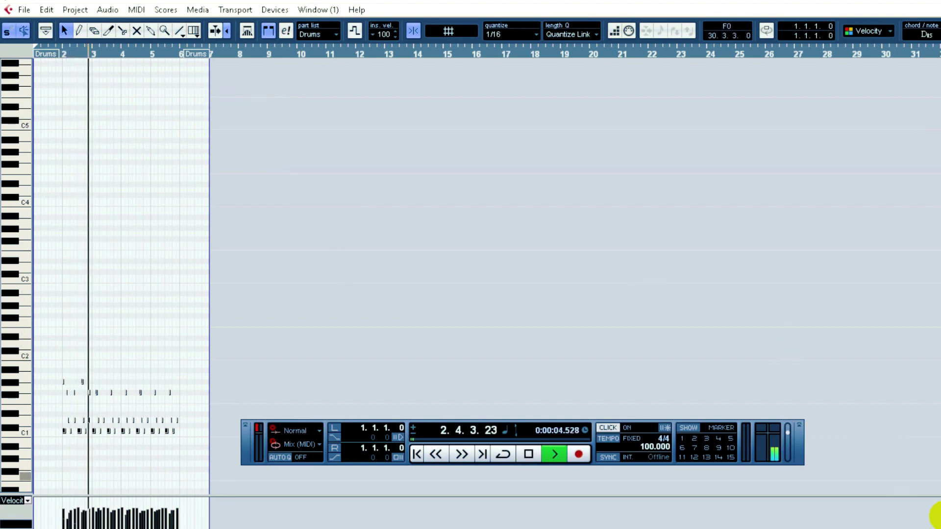
key("h")
key("h")
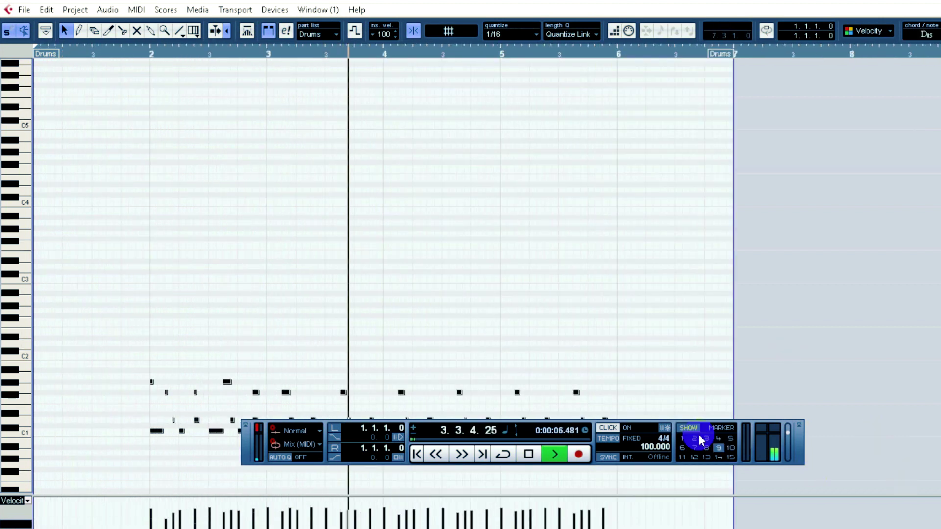
left_click_drag(675, 416, 787, 265)
key("space")
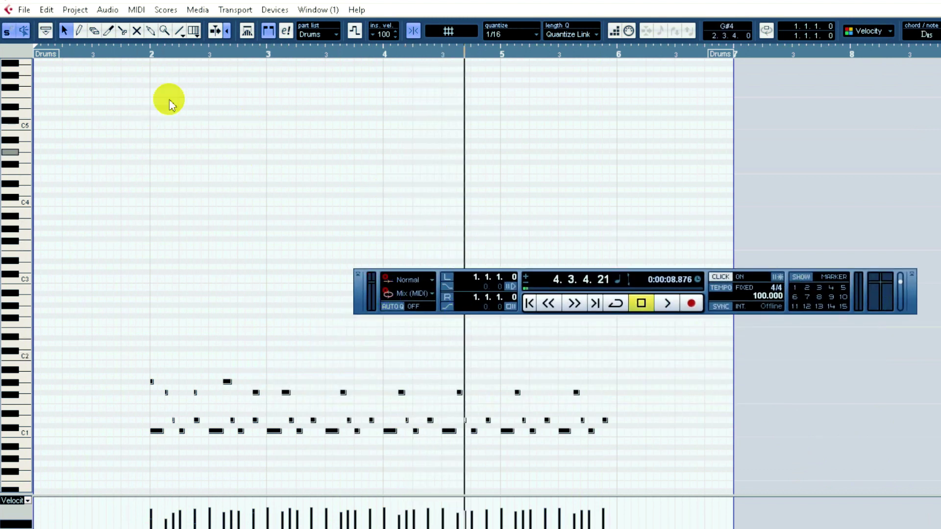
Step: Trim the drum part to run from bar 4 to bar 6, close the editor and play it in the project
left_click_drag(52, 61, 403, 102)
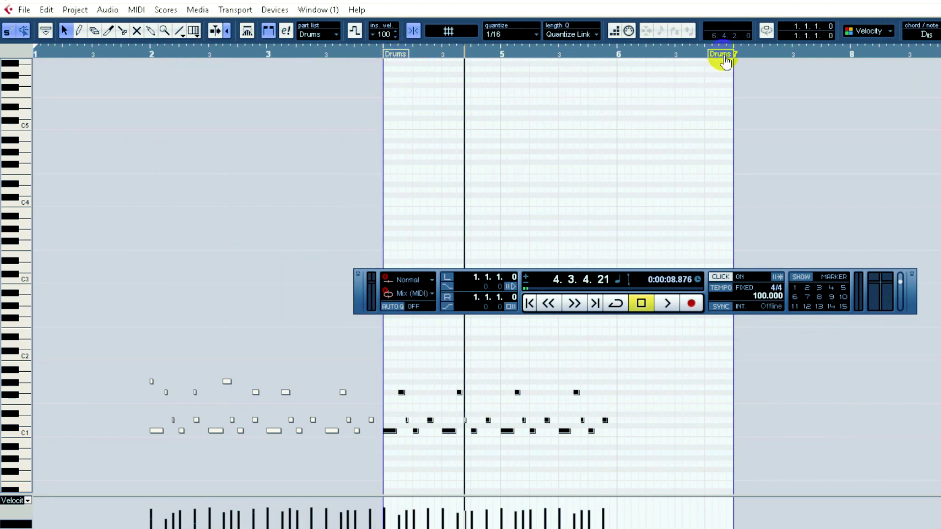
left_click_drag(726, 62, 608, 58)
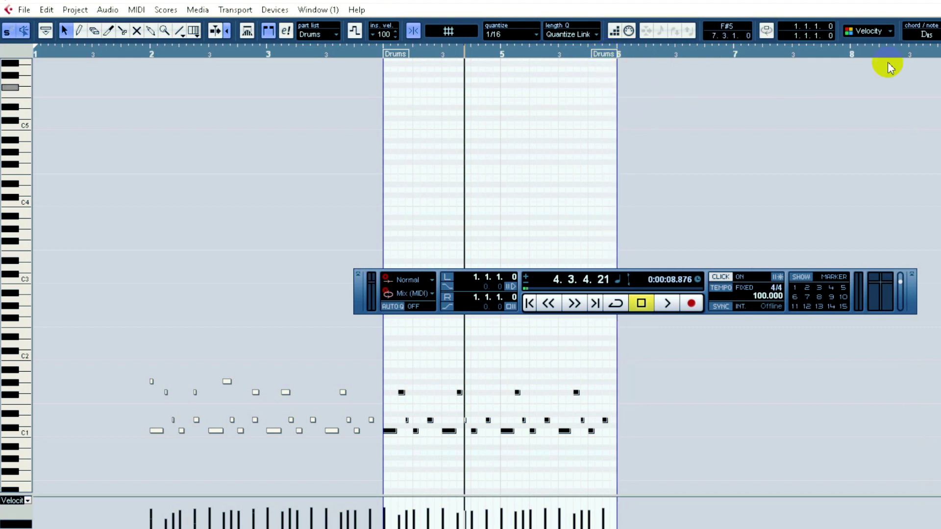
key("ctrl+w")
left_click_drag(294, 76, 290, 74)
key("space")
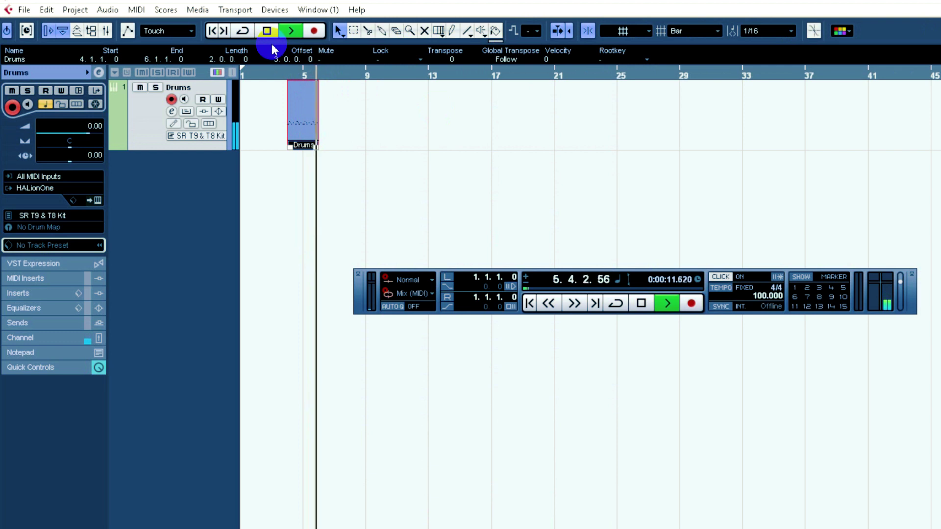
Step: Duplicate the two-bar drum part end to end 17 times up to bar 40, and stop playback
key("ctrl+d")
key("ctrl+d")
key("ctrl+d")
key("ctrl+d")
key("ctrl+d")
key("ctrl+d")
key("ctrl+d")
key("ctrl+d")
key("ctrl+d")
key("ctrl+d")
key("ctrl+d")
key("ctrl+d")
key("ctrl+d")
key("ctrl+d")
key("ctrl+d")
key("ctrl+d")
key("ctrl+d")
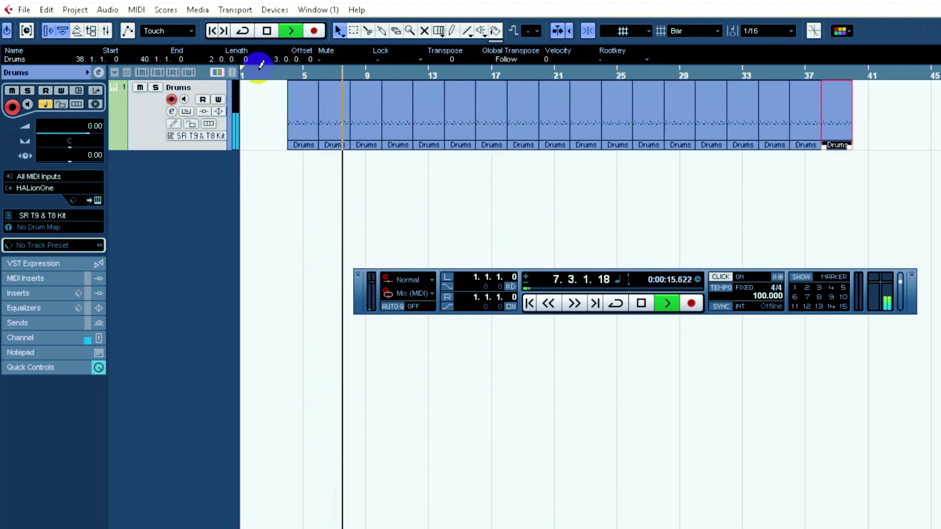
key("space")
right_click(158, 190)
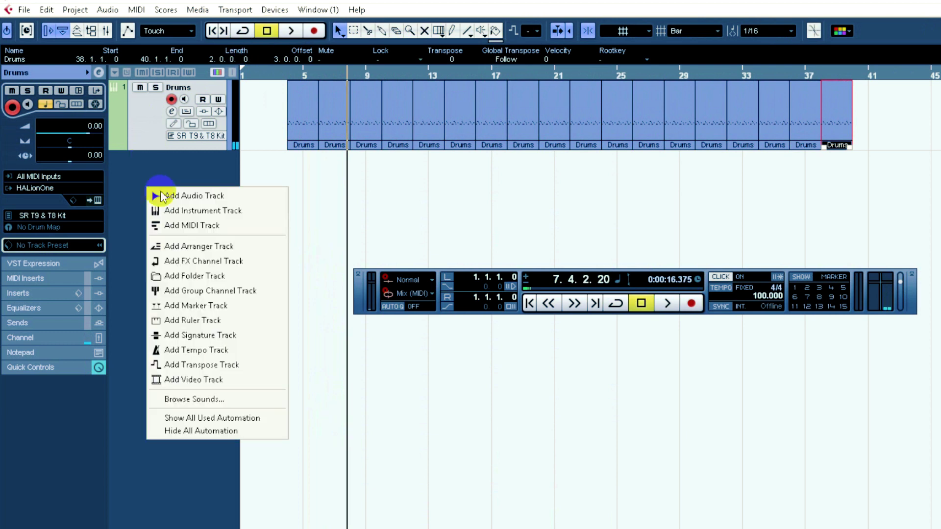
left_click(201, 210)
left_click(509, 172)
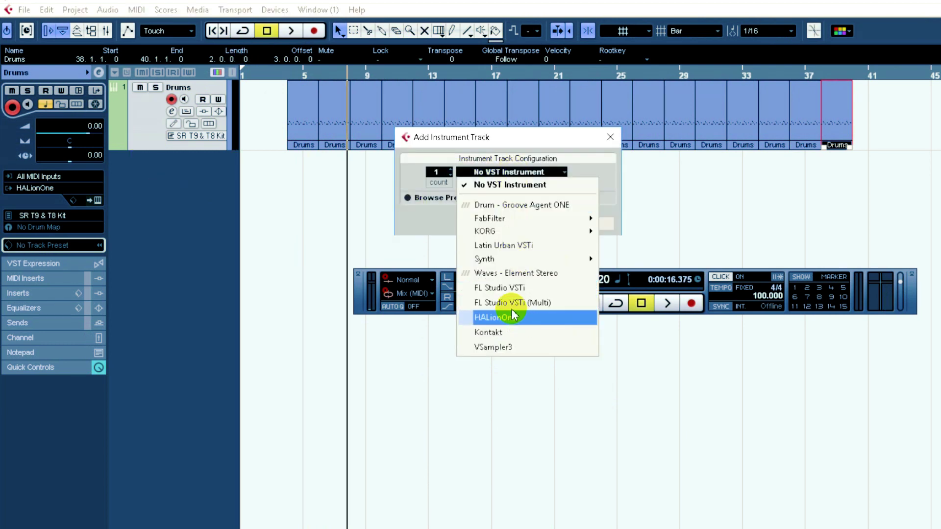
left_click(155, 121)
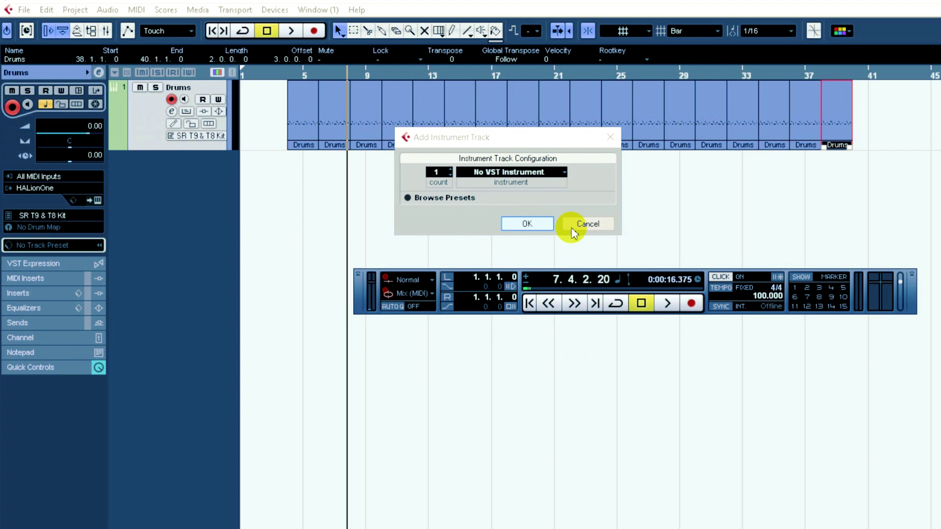
left_click(578, 224)
Step: Duplicate the Drums track and delete all the parts on the copy
right_click(133, 117)
left_click(169, 154)
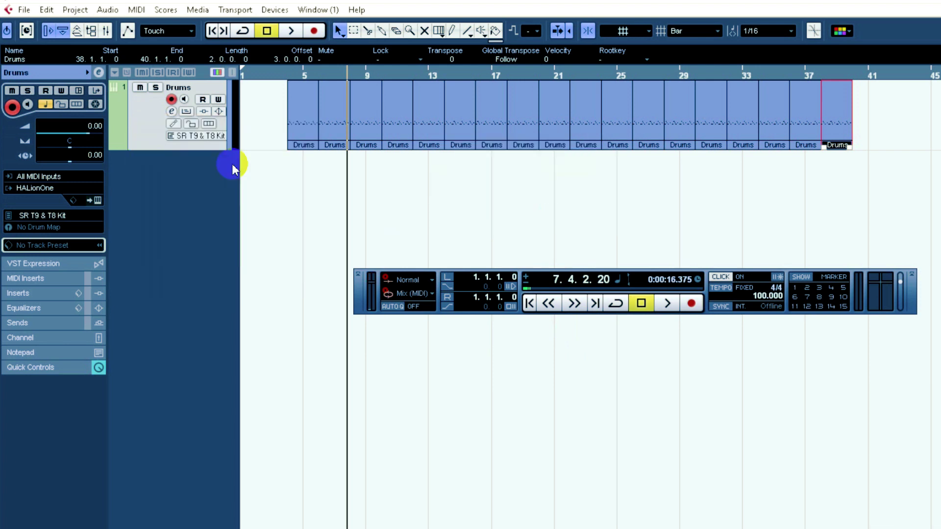
left_click_drag(302, 244, 839, 209)
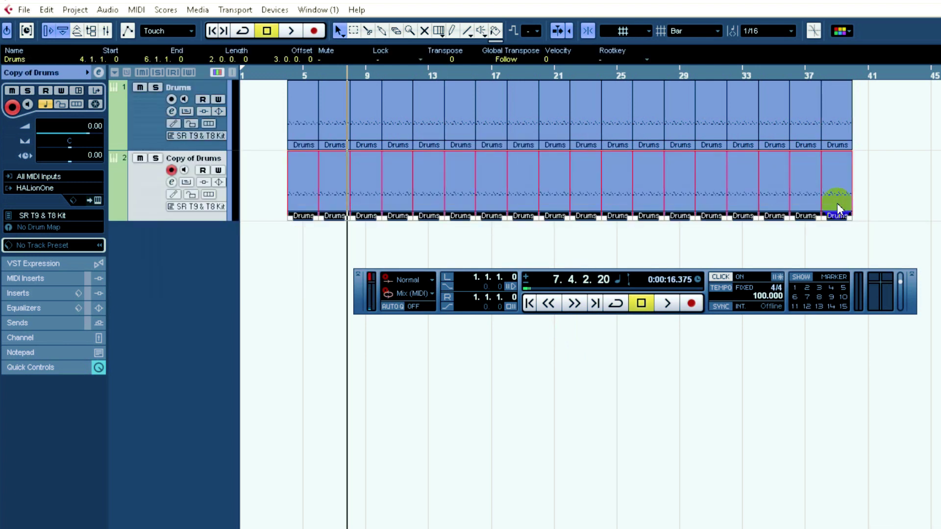
key("Delete")
Step: Add one instrument track that uses the HALionOne VST instrument
right_click(202, 265)
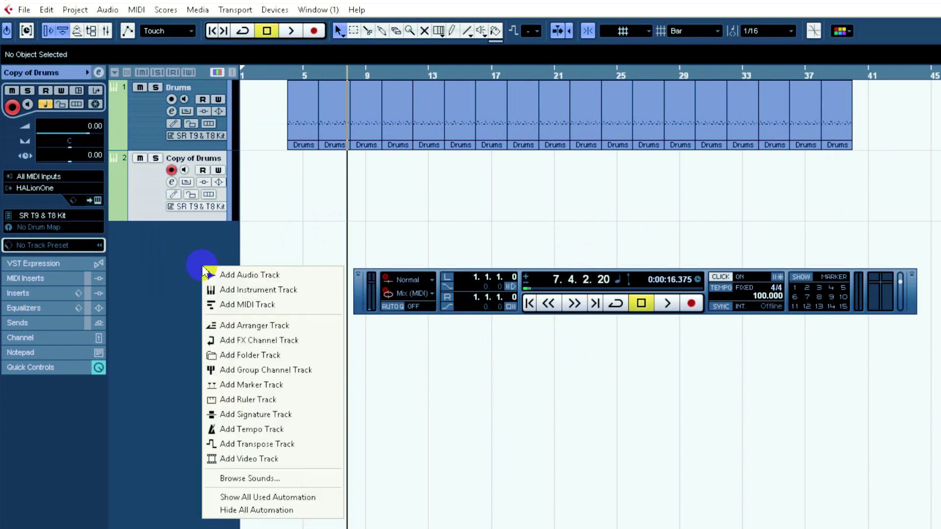
left_click(226, 288)
left_click(542, 178)
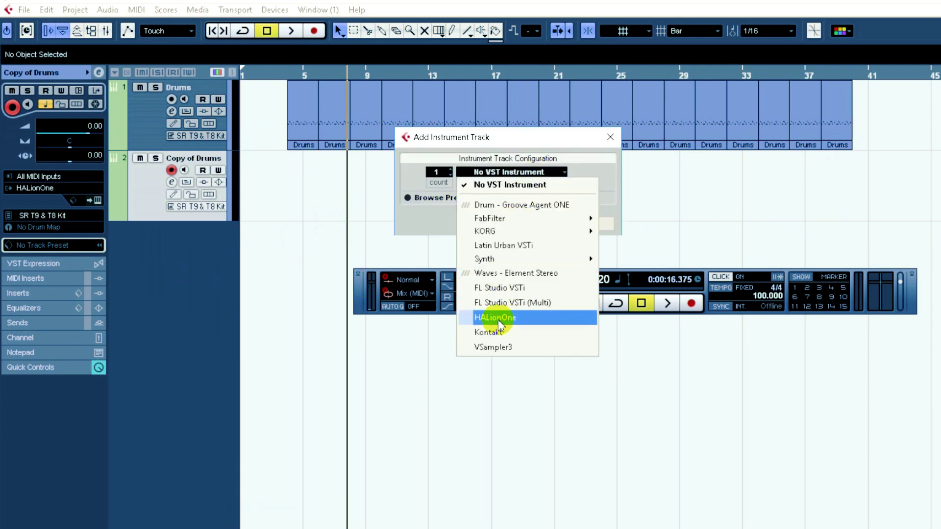
left_click(495, 318)
left_click(526, 224)
Step: Load the Drama Brass preset from the Brass category into the new track's HALionOne instrument
left_click(138, 265)
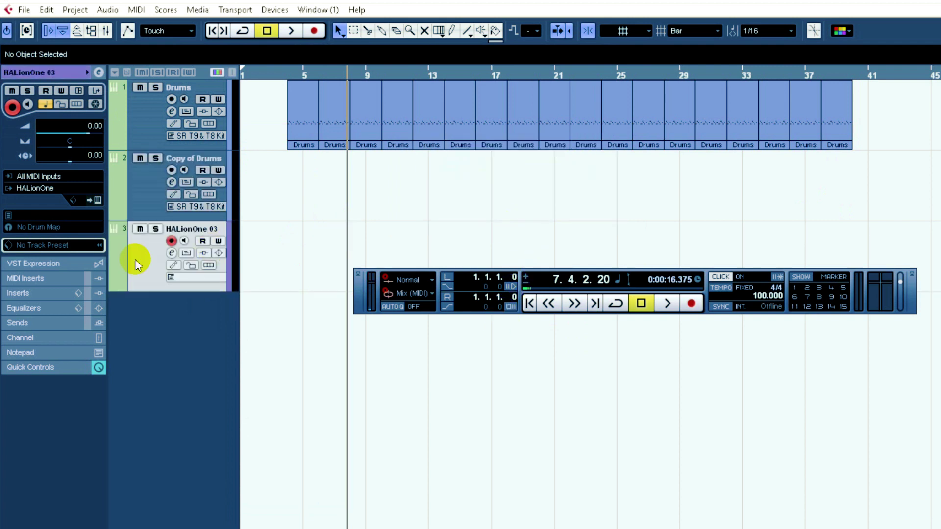
left_click(97, 201)
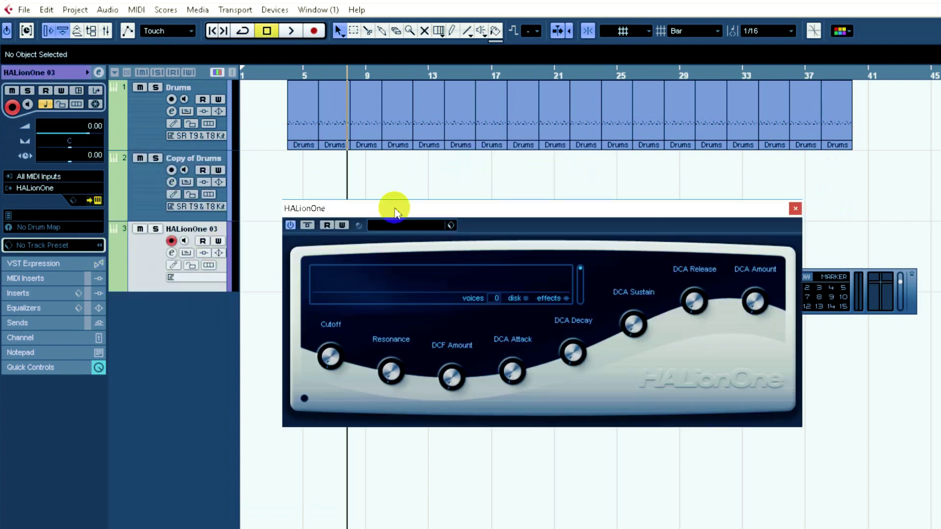
left_click(409, 231)
left_click(412, 296)
left_click(407, 307)
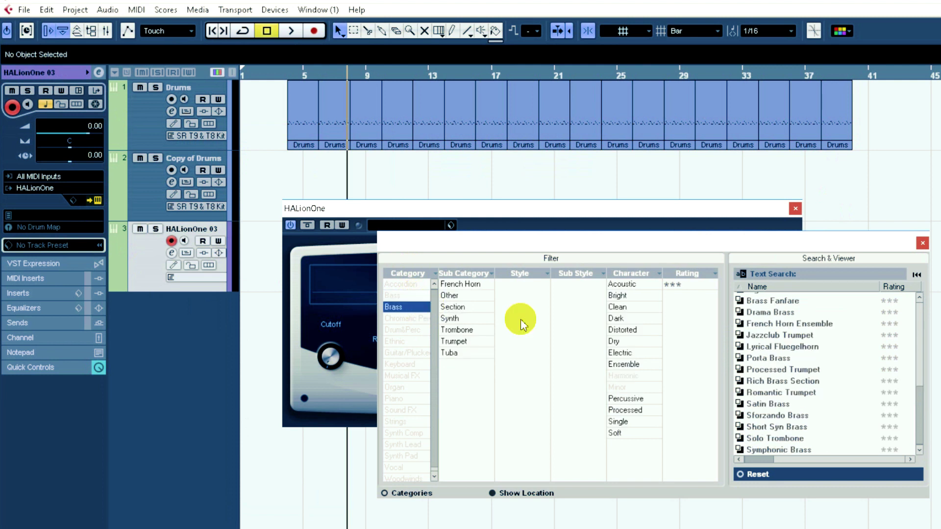
left_click(784, 316)
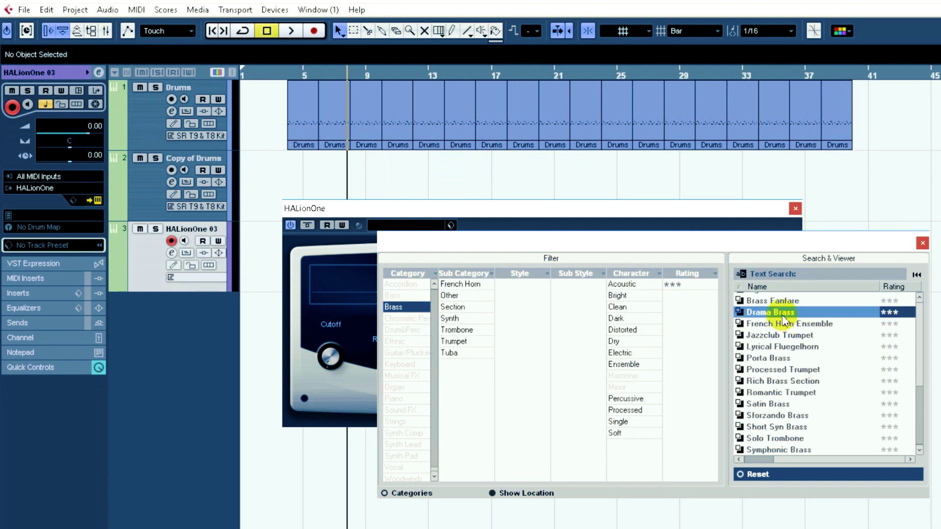
left_click(785, 318)
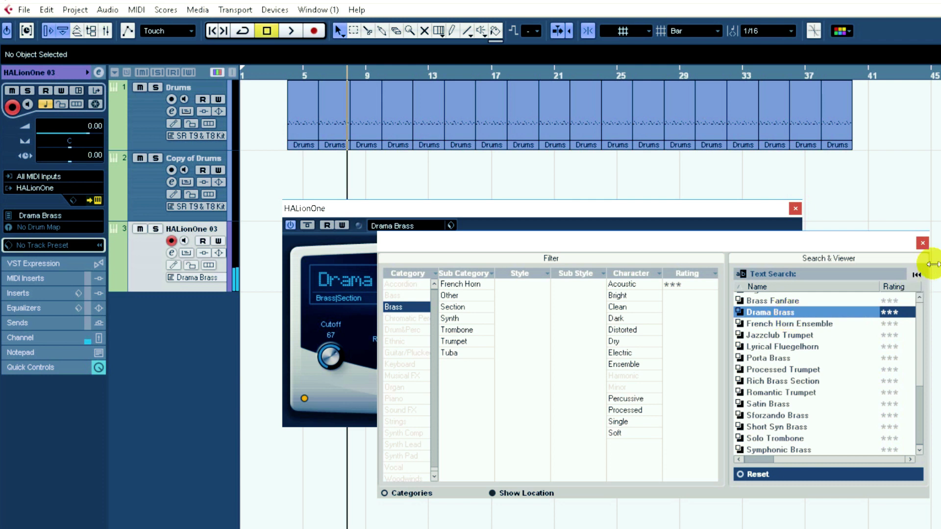
left_click(916, 241)
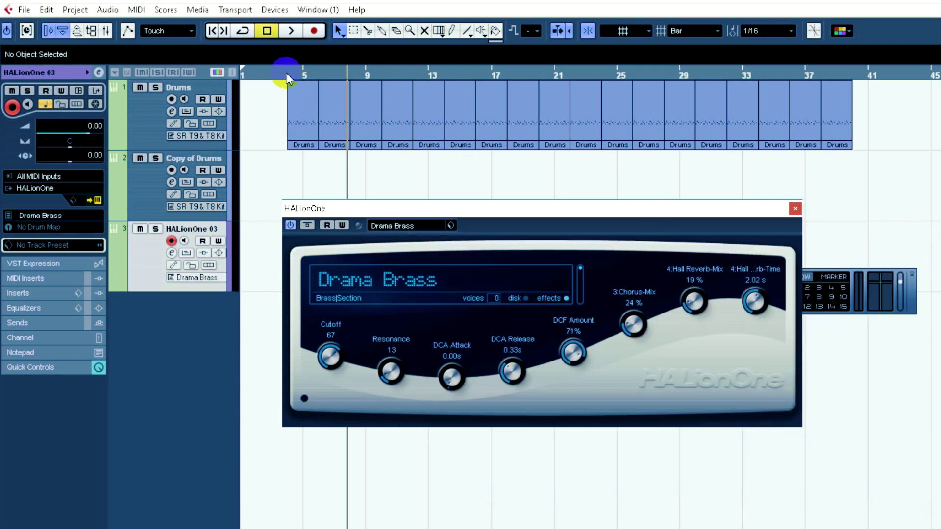
Step: Record a Drama Brass line on the HALionOne track over the drums from bar 4 to about bar 11, and close the instrument window
left_click(292, 31)
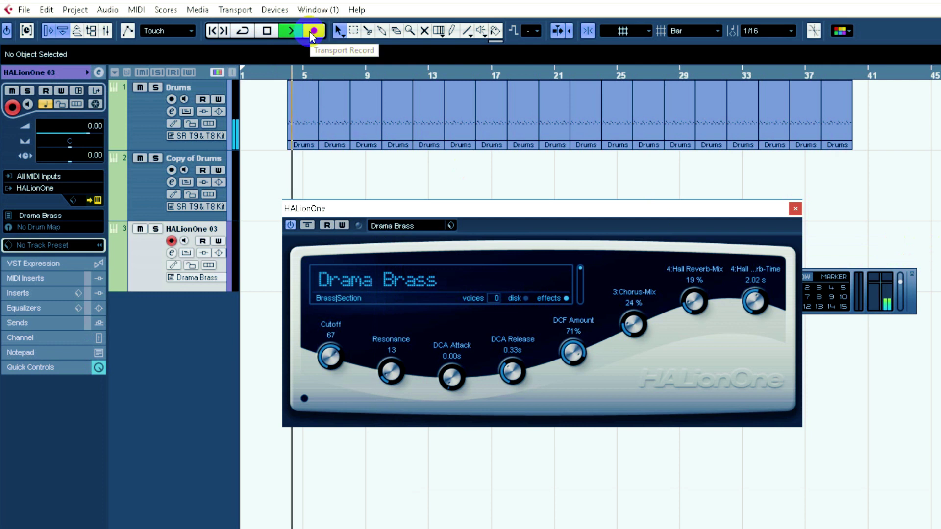
left_click(313, 32)
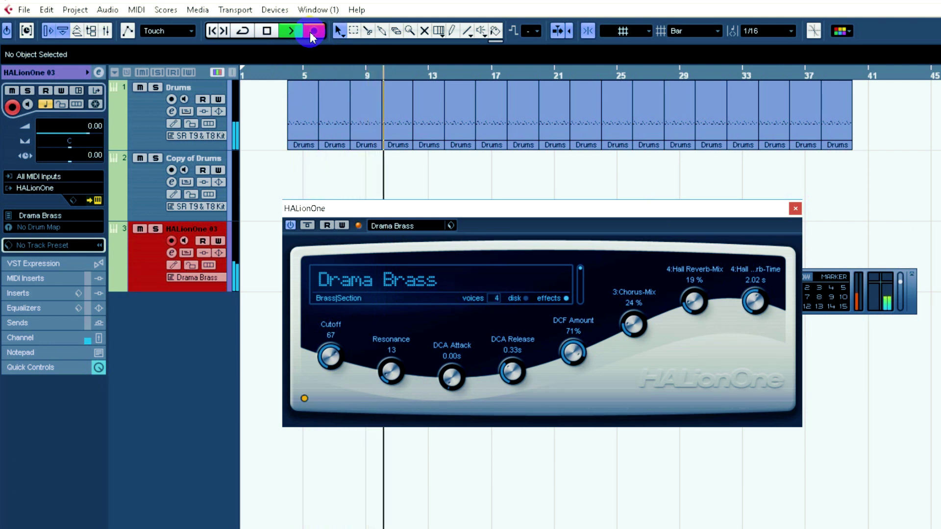
left_click(312, 33)
left_click(795, 208)
left_click(646, 306)
Step: Open the recorded brass part in the note editor, play its notes from bar 6, and close the editor
double_click(342, 266)
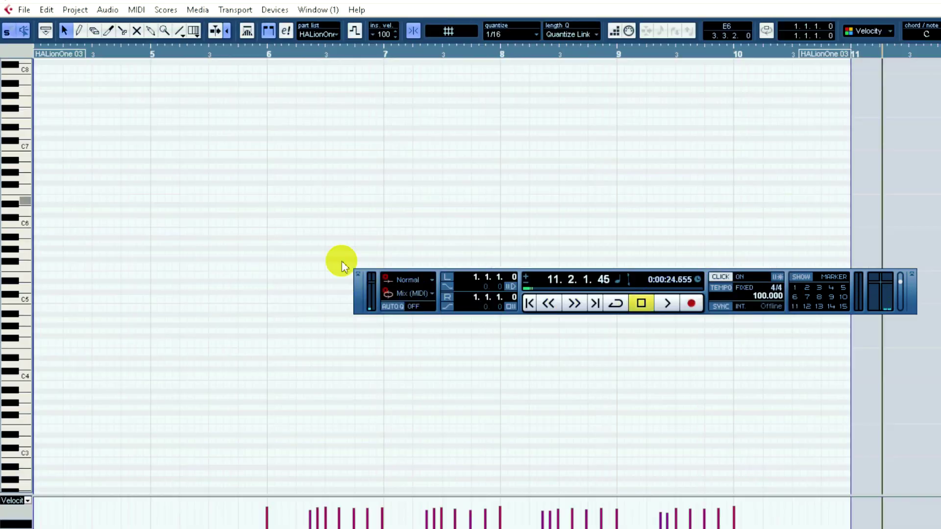
left_click(319, 219)
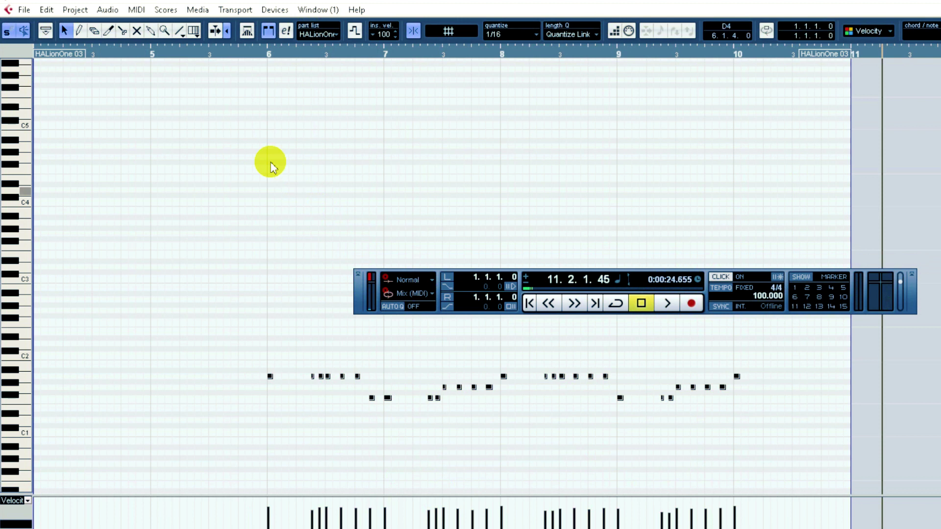
left_click(260, 55)
key("space")
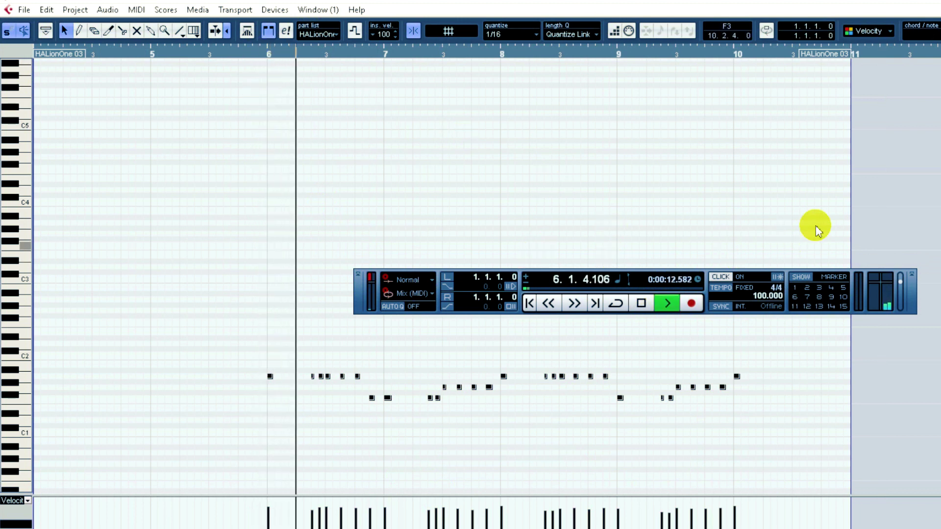
key("space")
key("ctrl+e")
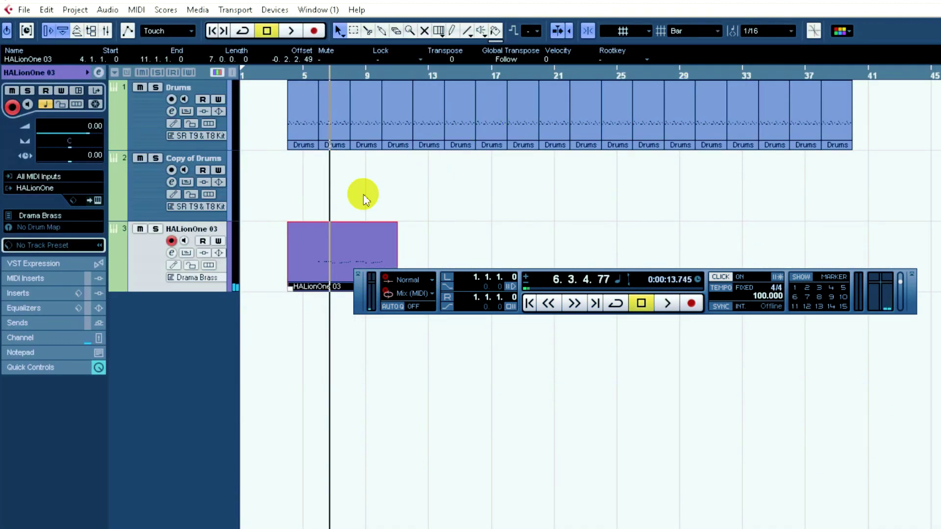
Step: Trim the brass part to run from bar 6 to bar 10, moving the transport panel off it during playback
left_click_drag(292, 288, 319, 288)
key("space")
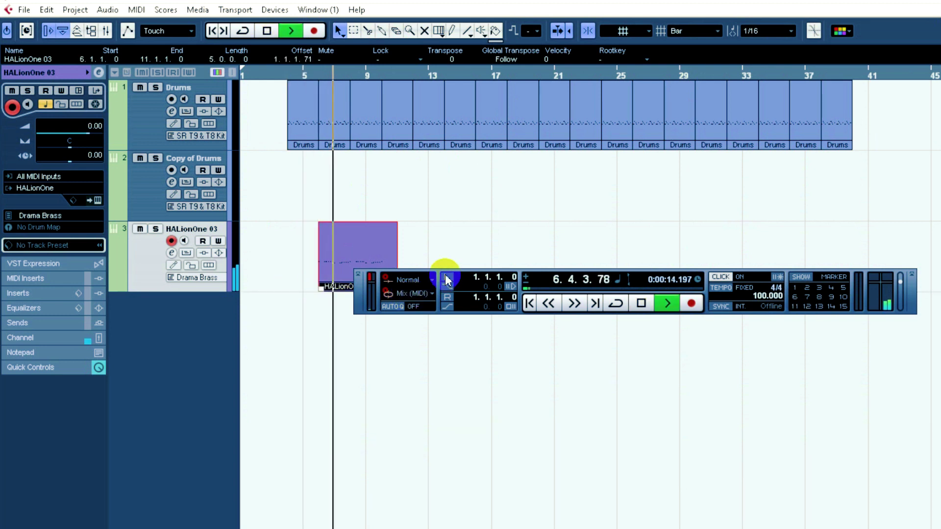
left_click_drag(442, 273, 440, 338)
left_click_drag(394, 288, 382, 289)
Step: Duplicate the four-bar brass part end to end eight times up to bar 42
key("ctrl+d")
key("ctrl+d")
key("ctrl+d")
key("ctrl+d")
key("ctrl+d")
key("ctrl+d")
key("ctrl+d")
key("ctrl+d")
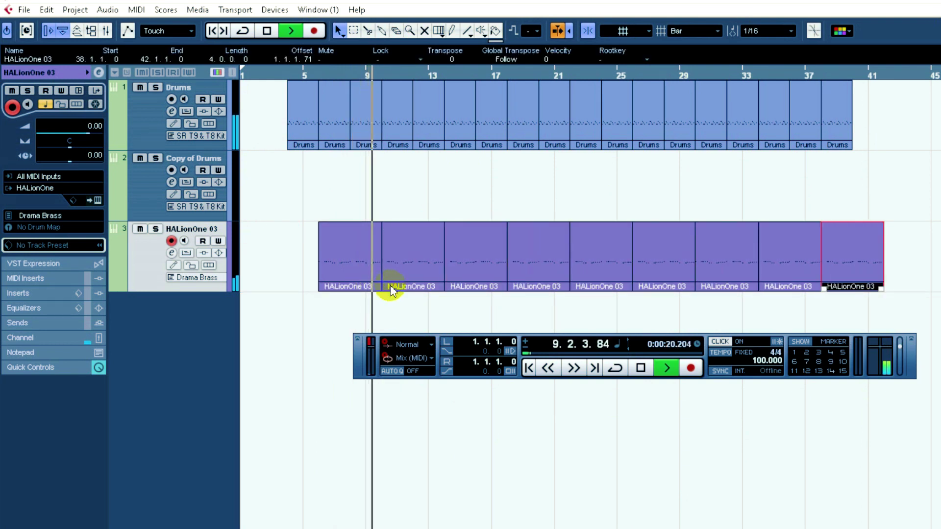
Step: Rename the Drama Brass instrument track as bass
double_click(187, 229)
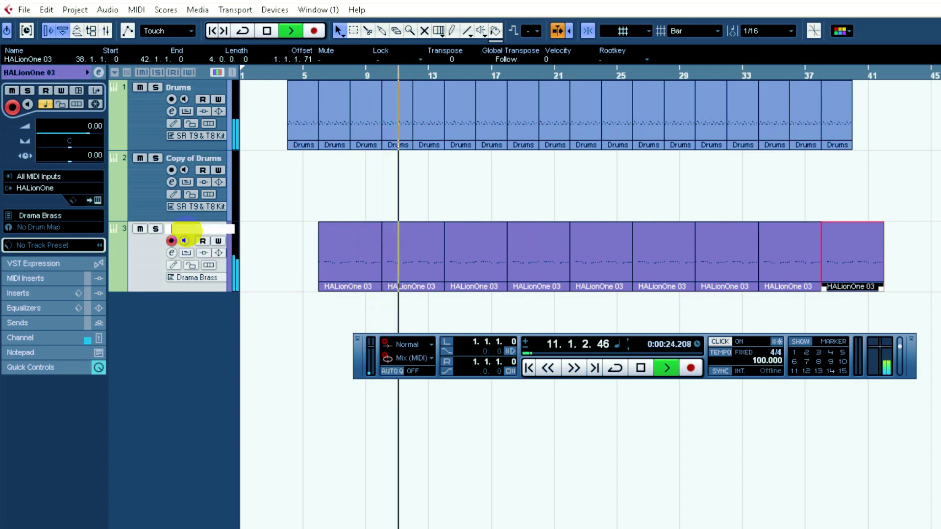
type("bass")
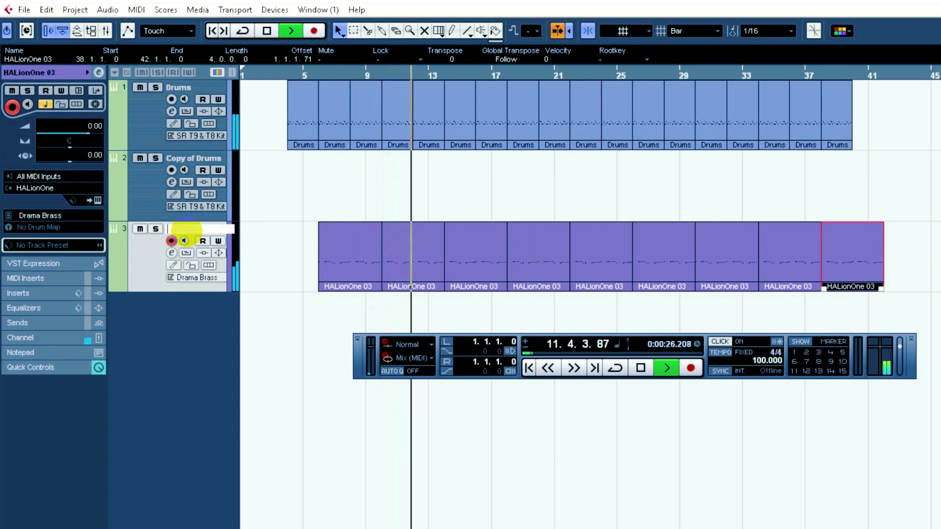
key("Return")
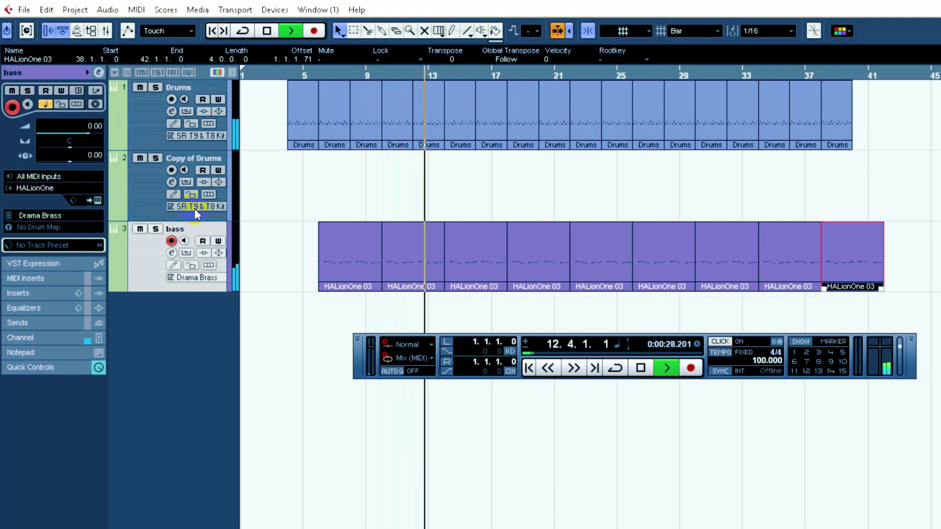
Step: Stop playback and add one HALionOne instrument track below the bass track
key("space")
right_click(174, 328)
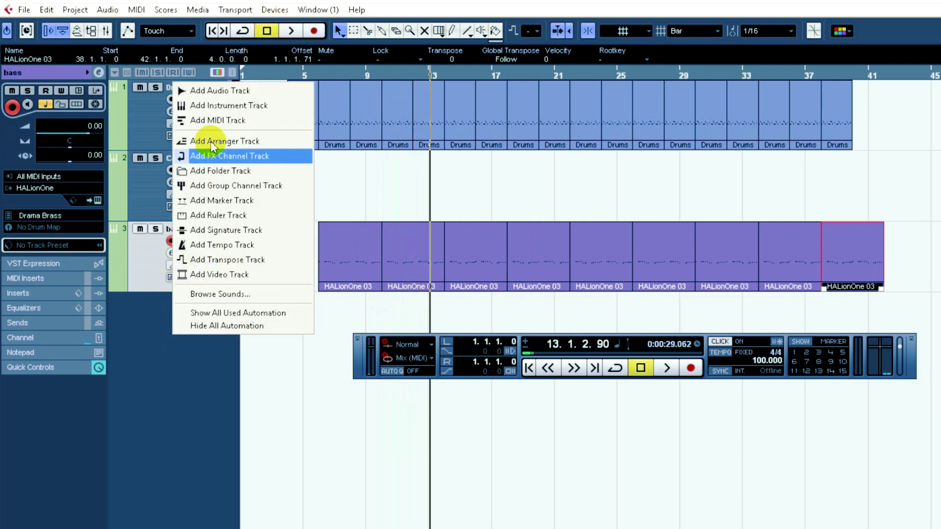
left_click(223, 106)
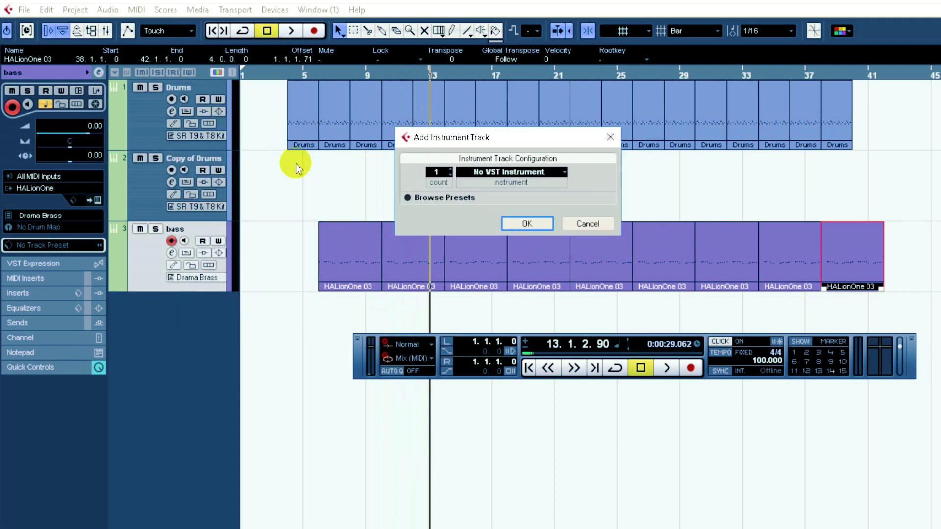
left_click(523, 174)
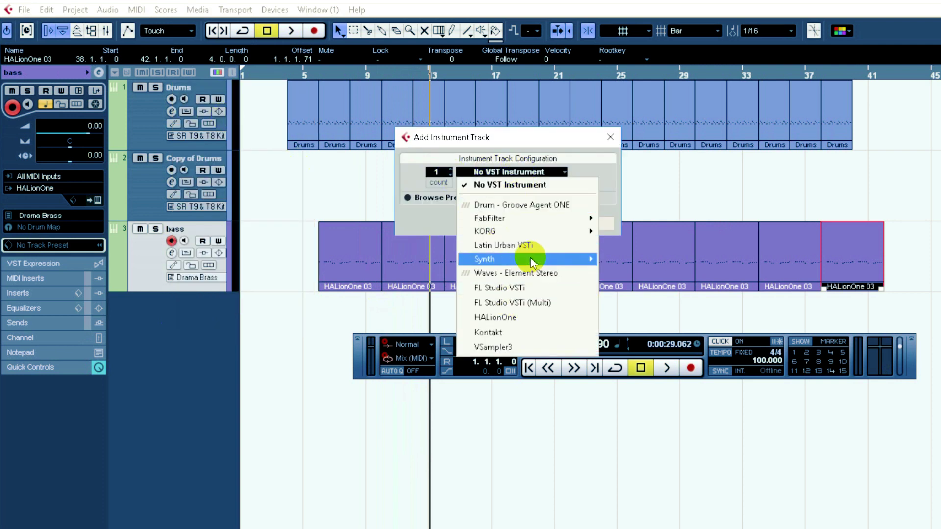
left_click(525, 319)
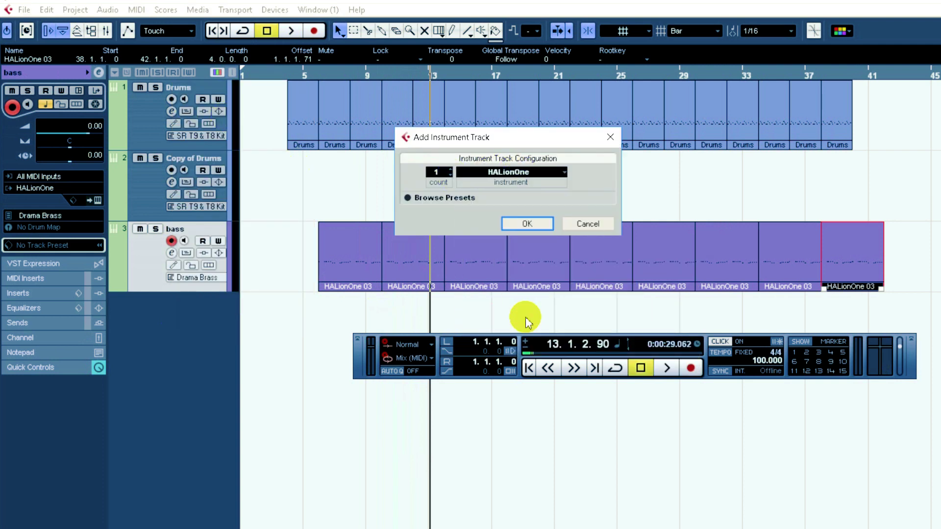
left_click(529, 223)
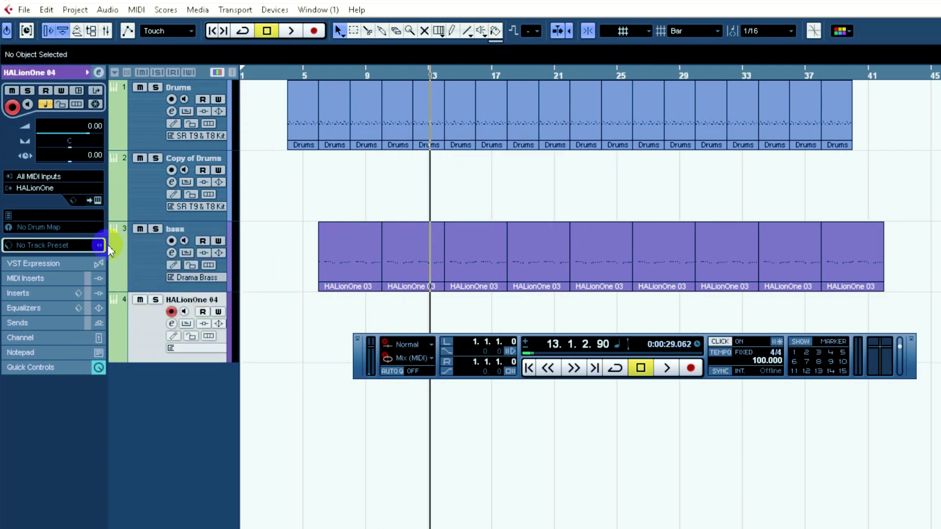
Step: Load the Clean preset from the Guitar/Plucked category into the new track's HALionOne and close the instrument windows
left_click(98, 201)
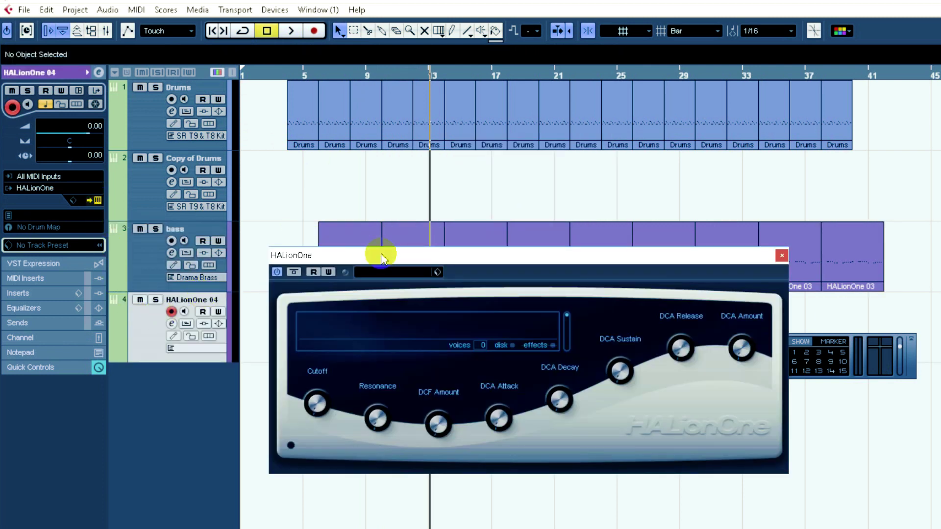
left_click(393, 271)
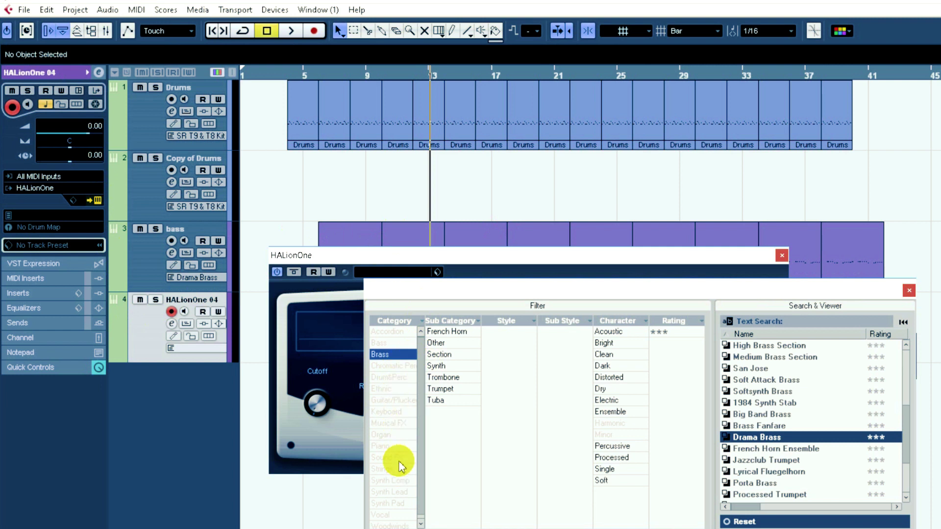
left_click(400, 400)
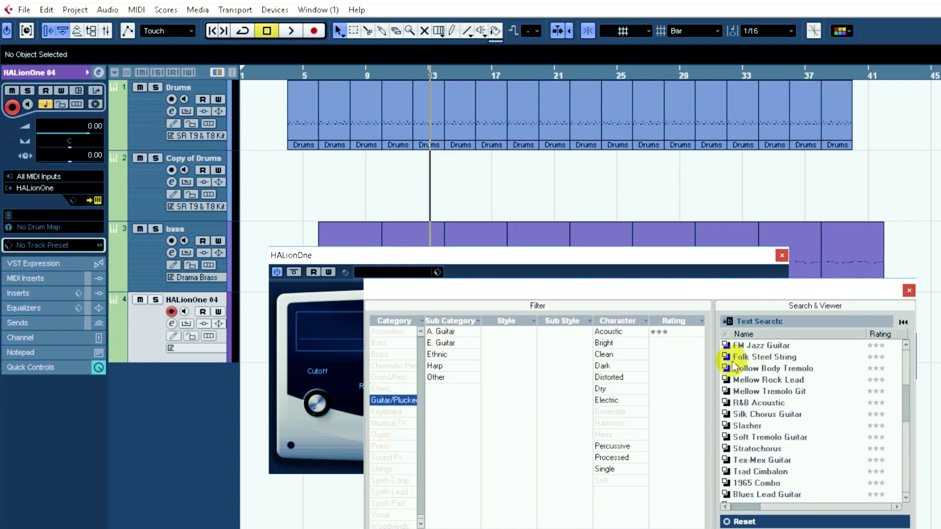
scroll(780, 373, "up", 4)
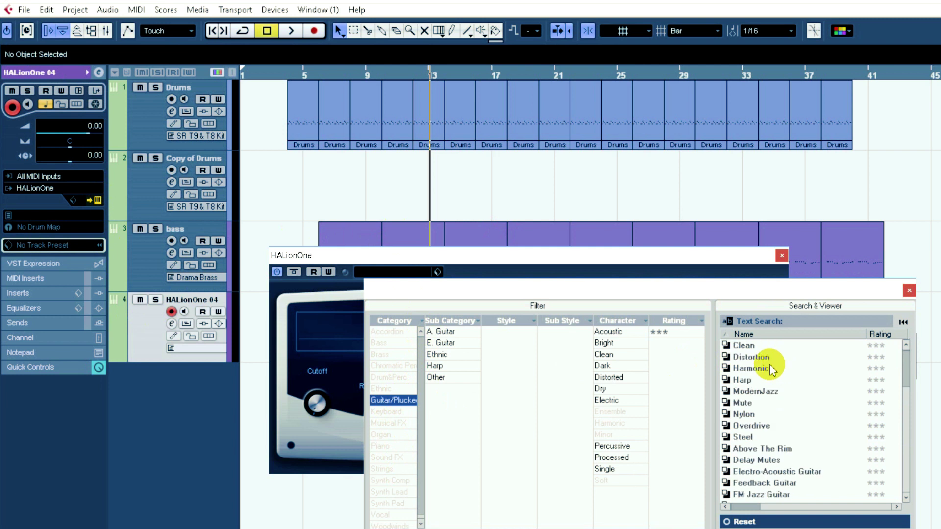
left_click(755, 346)
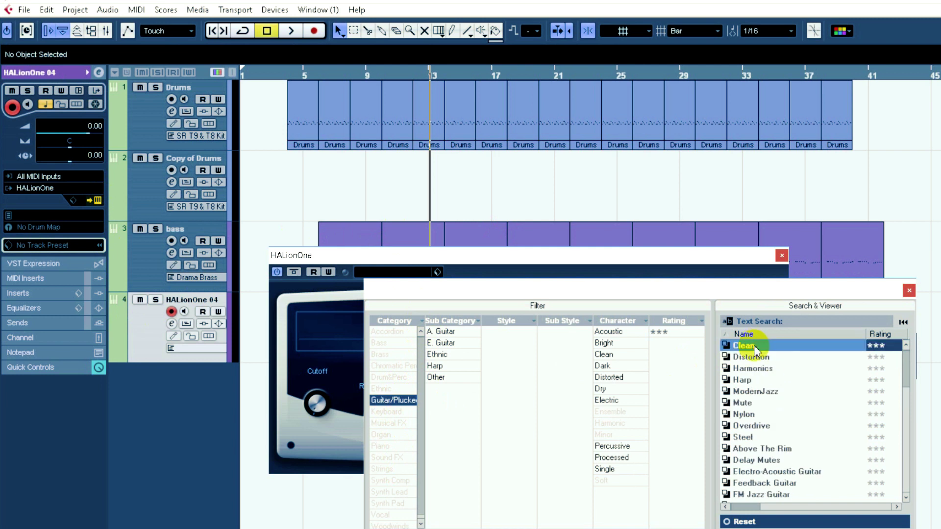
left_click(910, 291)
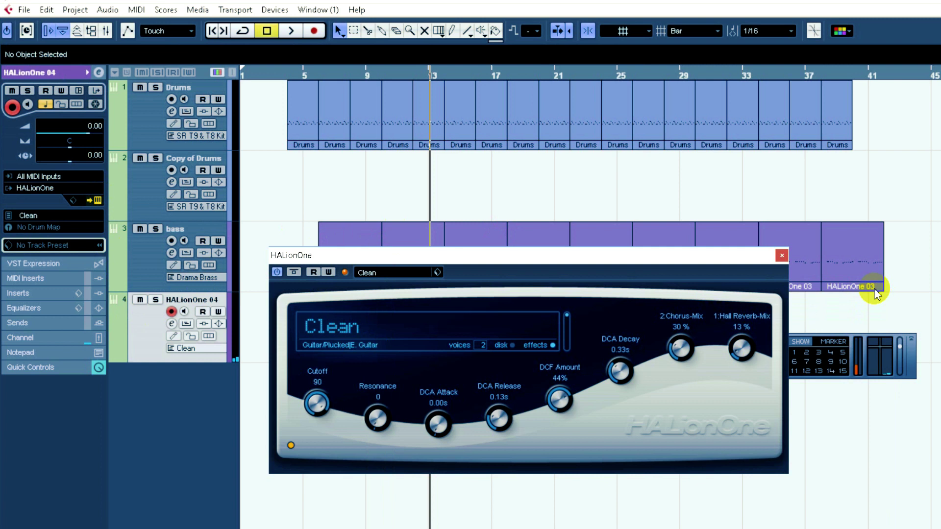
left_click(782, 256)
Step: Try recording a guitar take from bar 5 on the new track and delete the recorded part
left_click(304, 74)
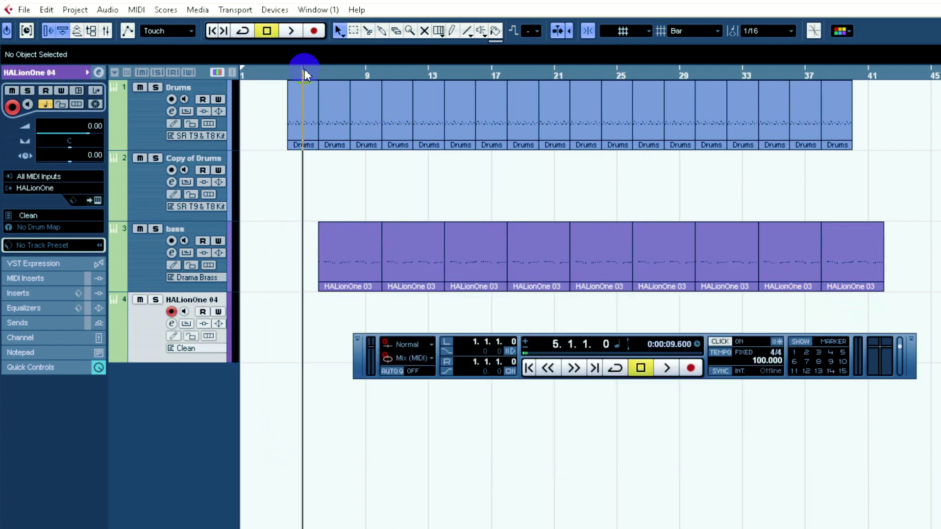
left_click(313, 35)
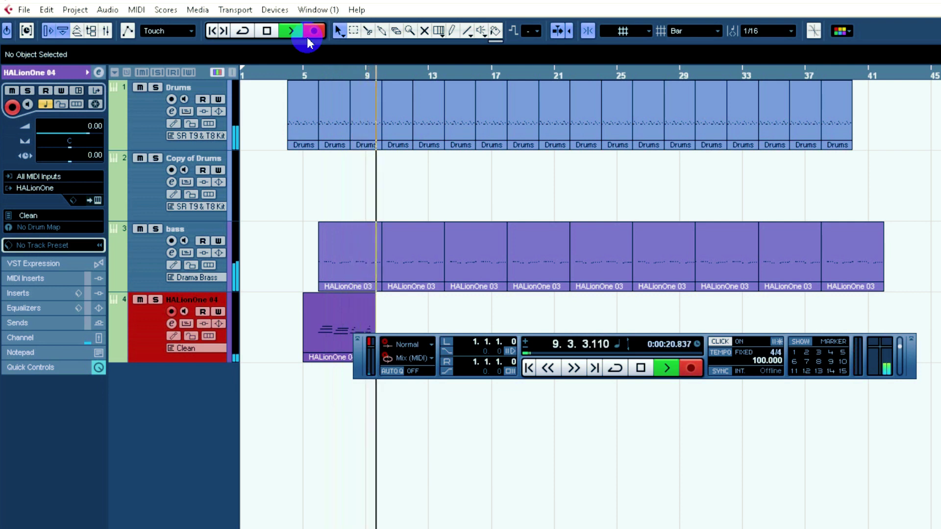
key("space")
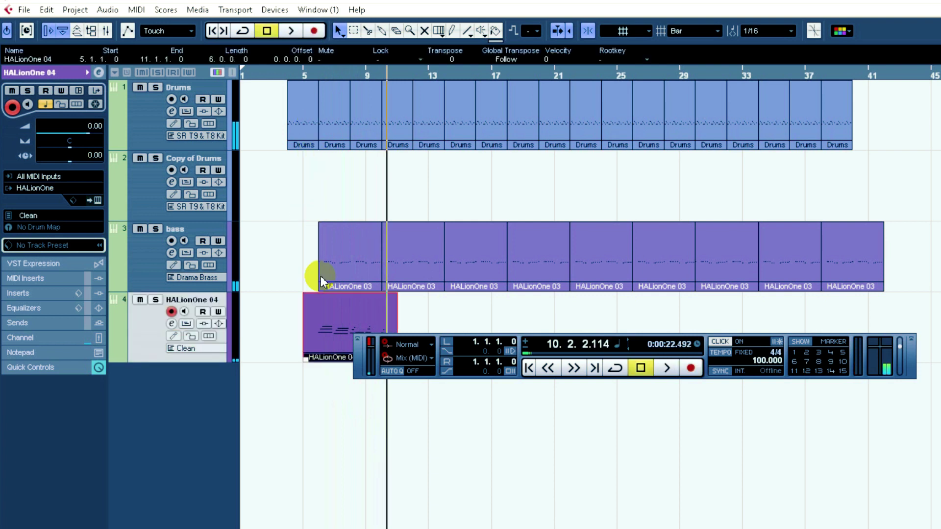
key("Delete")
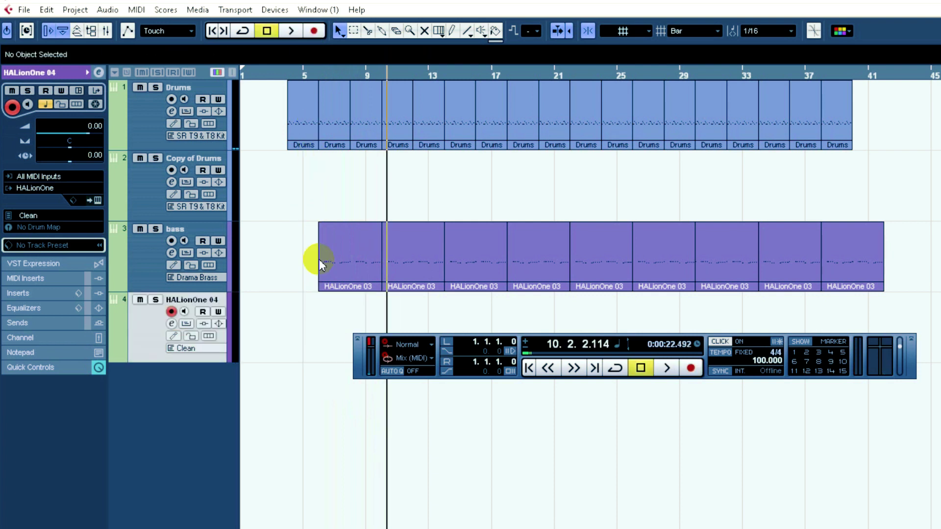
Step: Record a guitar part from bar 5 on the Clean guitar track, stopping after bar 10 begins
left_click(295, 84)
left_click(300, 74)
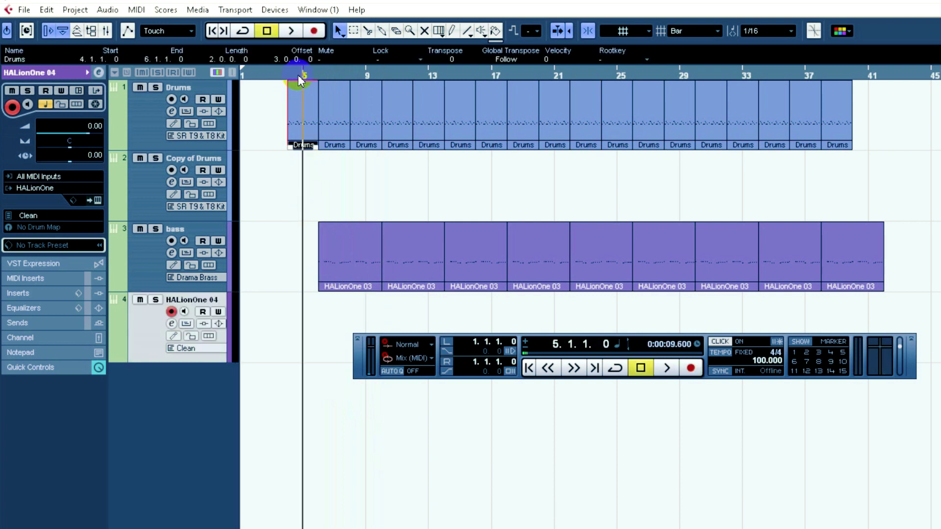
key("KP_Multiply")
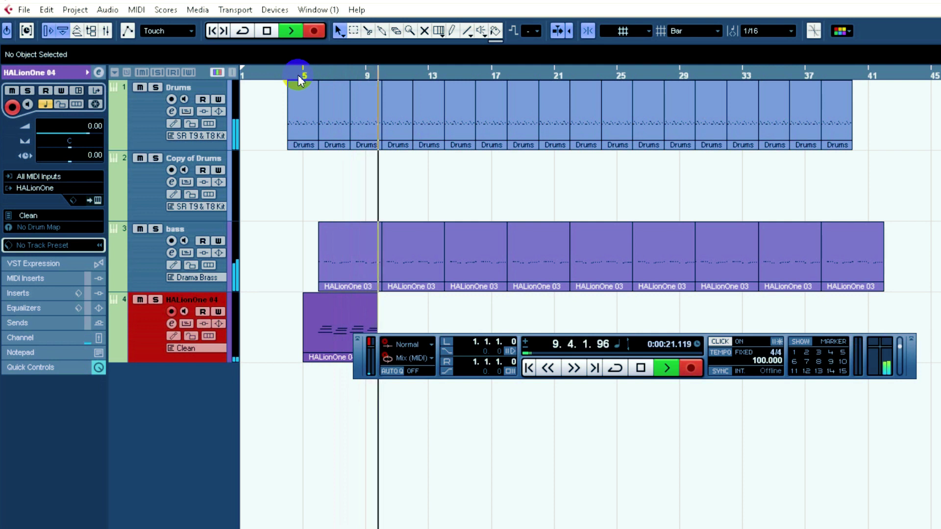
left_click(314, 30)
key("space")
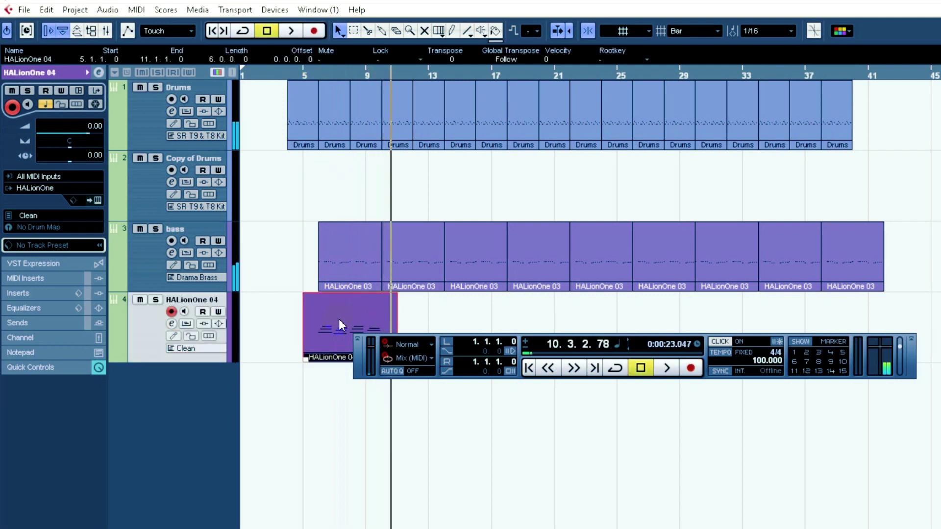
Step: Open the recorded guitar part in the note editor, place the cursor at bar 6, and close the editor
double_click(338, 320)
left_click(315, 264)
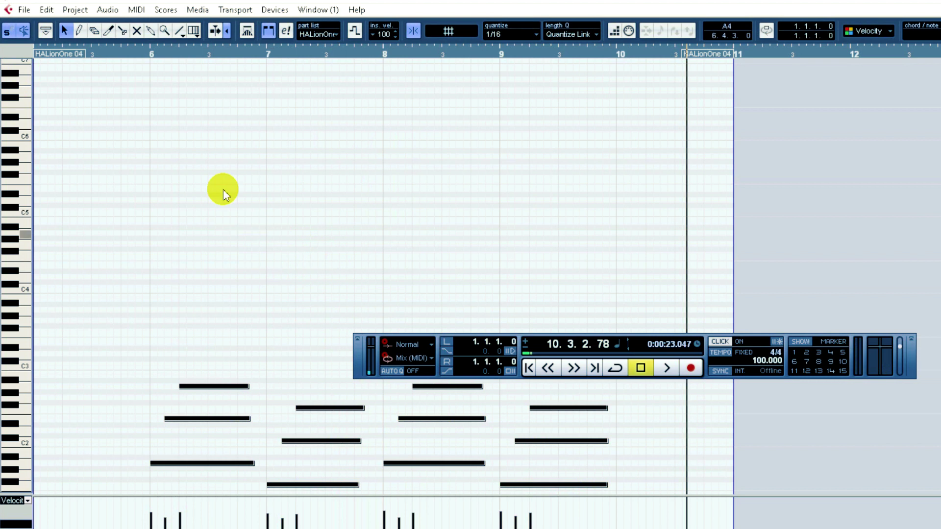
left_click(151, 52)
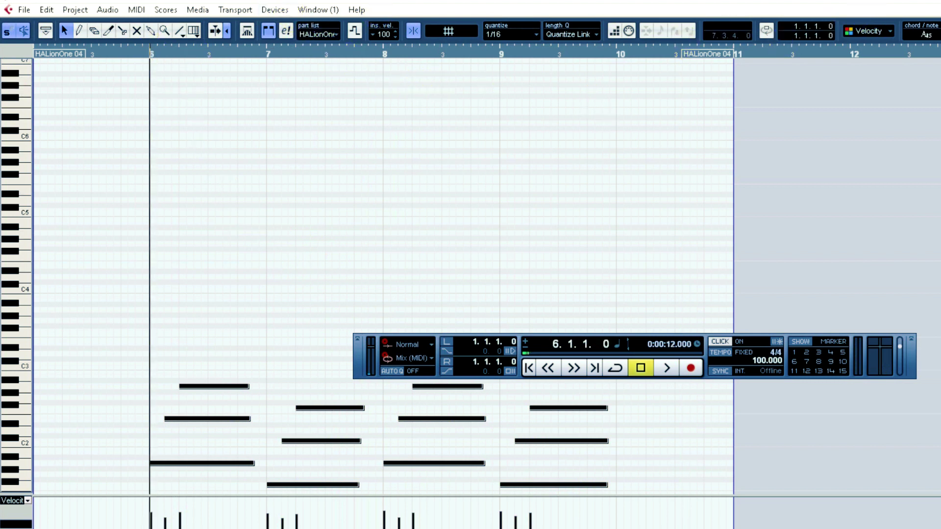
key("Escape")
Step: Trim the guitar part to run from bar 6 to bar 10, moving the transport panel off it
left_click(418, 369)
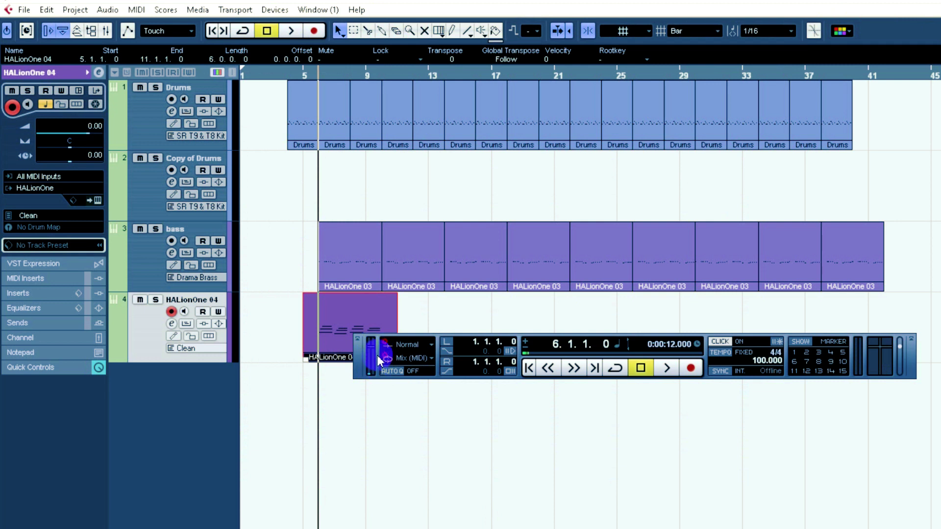
left_click_drag(307, 359, 365, 397)
left_click_drag(396, 359, 382, 359)
Step: Raise the buffer length of the Focusrite USB 2.0 audio driver in the device setup and confirm the change
left_click(276, 10)
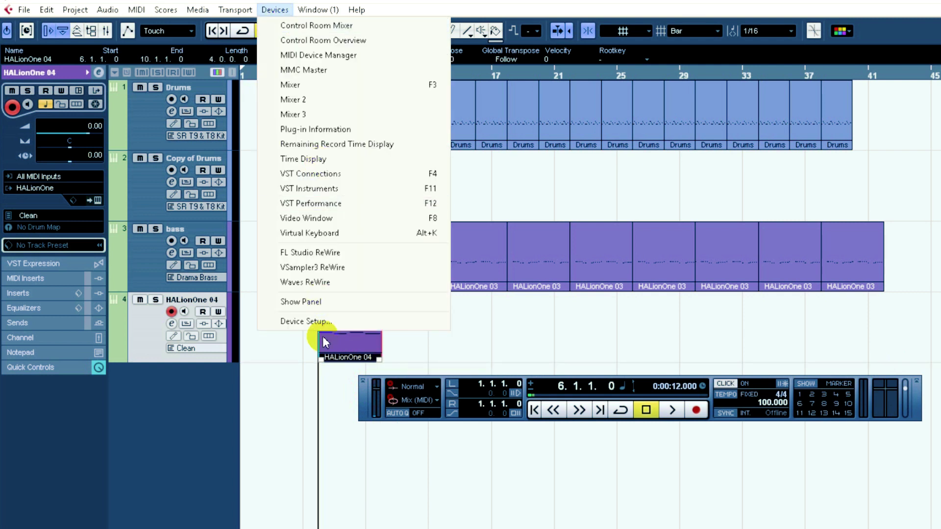
left_click(330, 319)
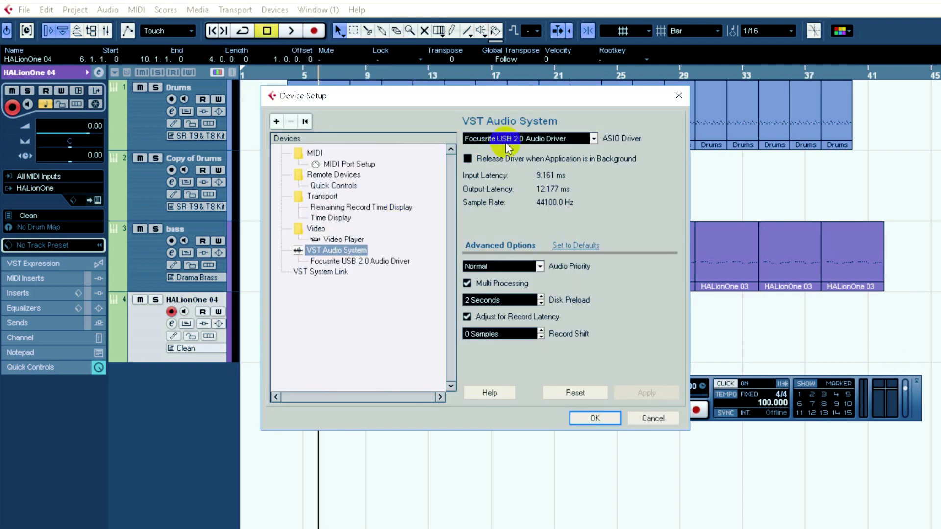
left_click(376, 261)
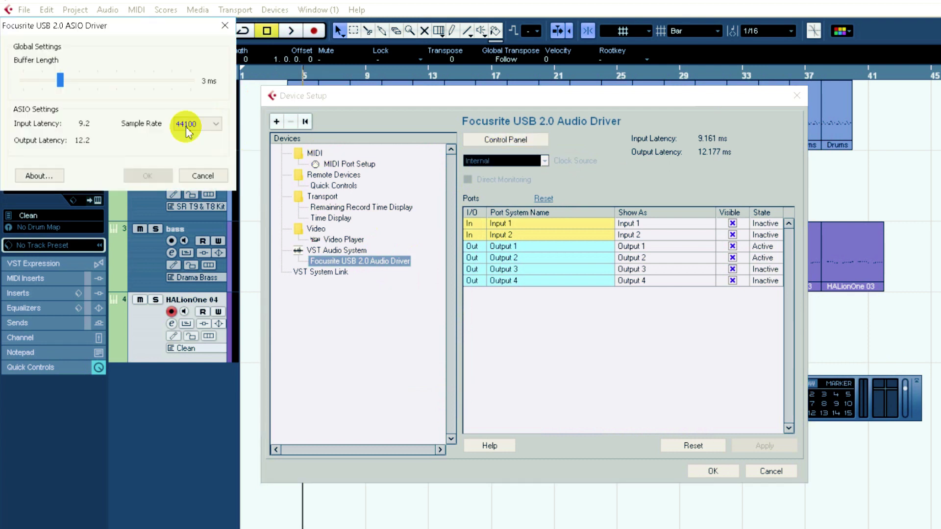
left_click(150, 175)
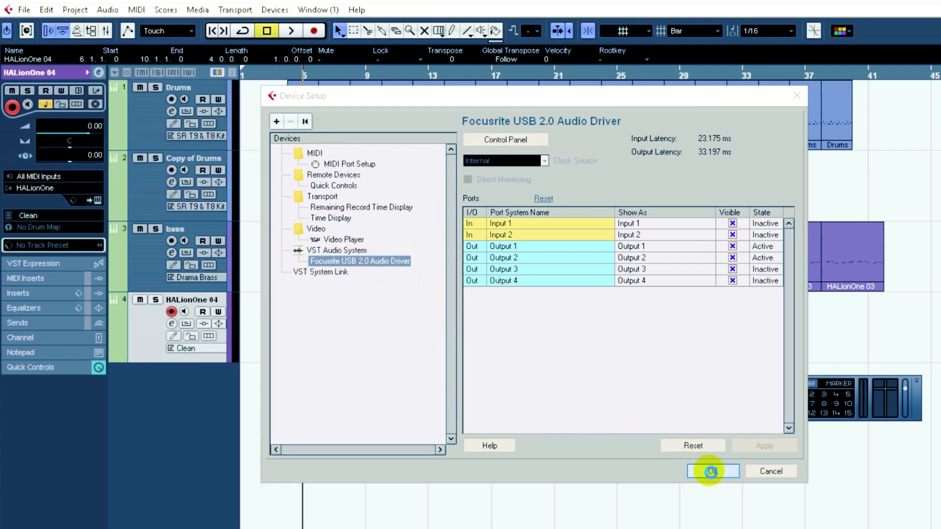
left_click(711, 472)
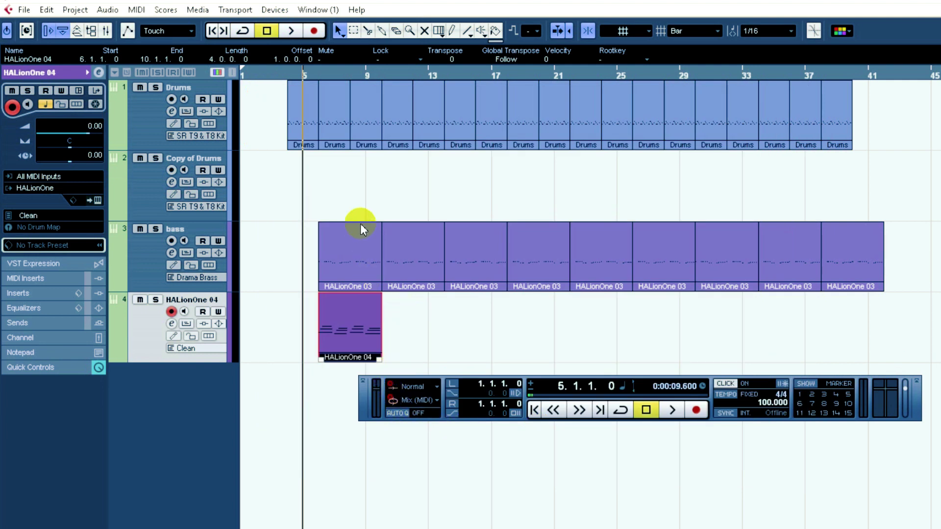
Step: Duplicate the four-bar guitar part end to end eight times up to bar 42 during playback
key("space")
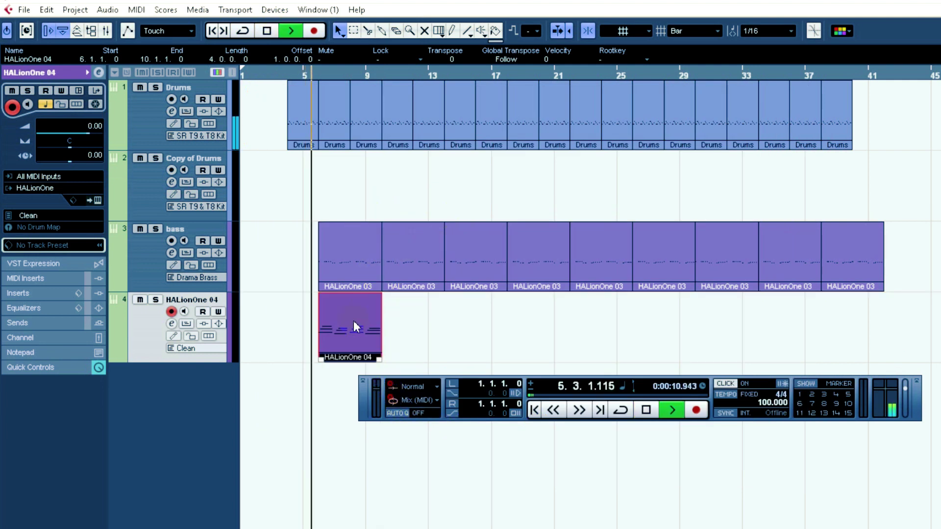
key("ctrl+d")
key("ctrl+d")
key("ctrl+d")
key("ctrl+d")
key("ctrl+d")
key("ctrl+d")
key("ctrl+d")
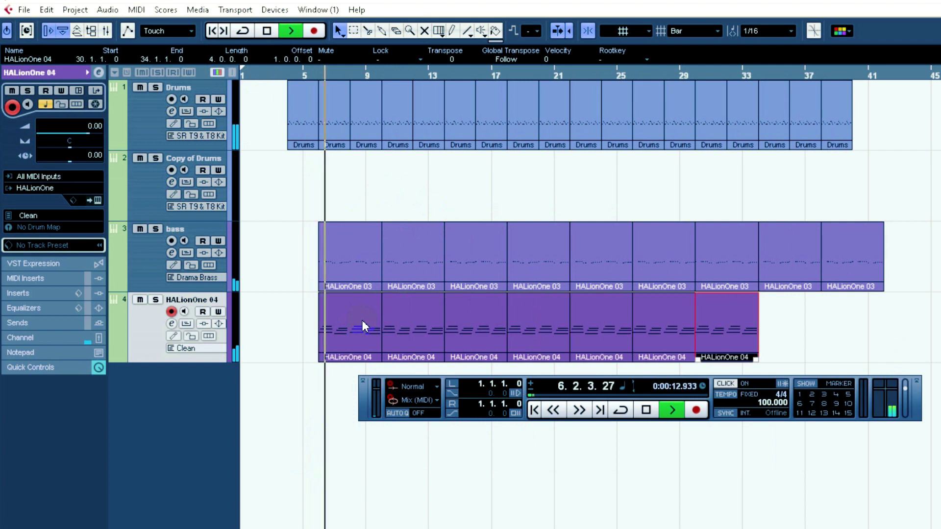
key("ctrl+d")
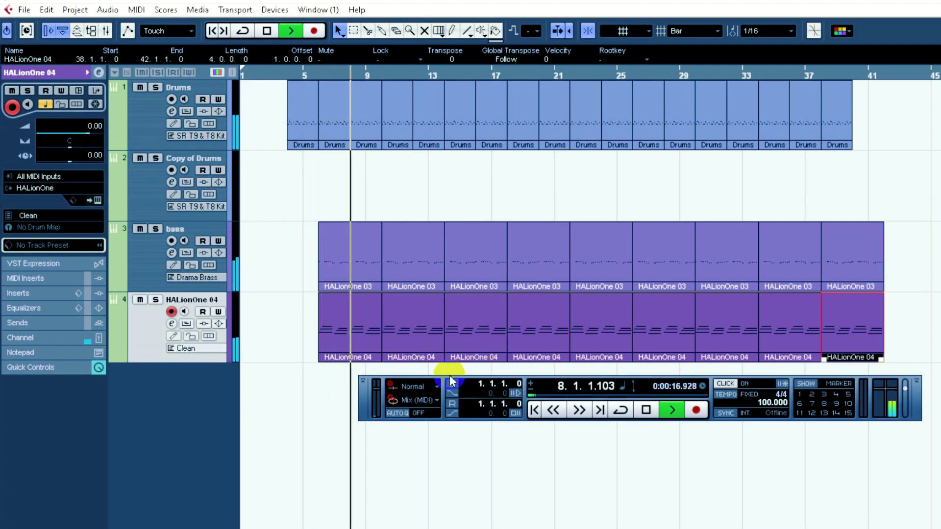
Step: Move the transport panel clear of the tracks and play the arrangement to check its output level meter
left_click_drag(446, 383, 433, 386)
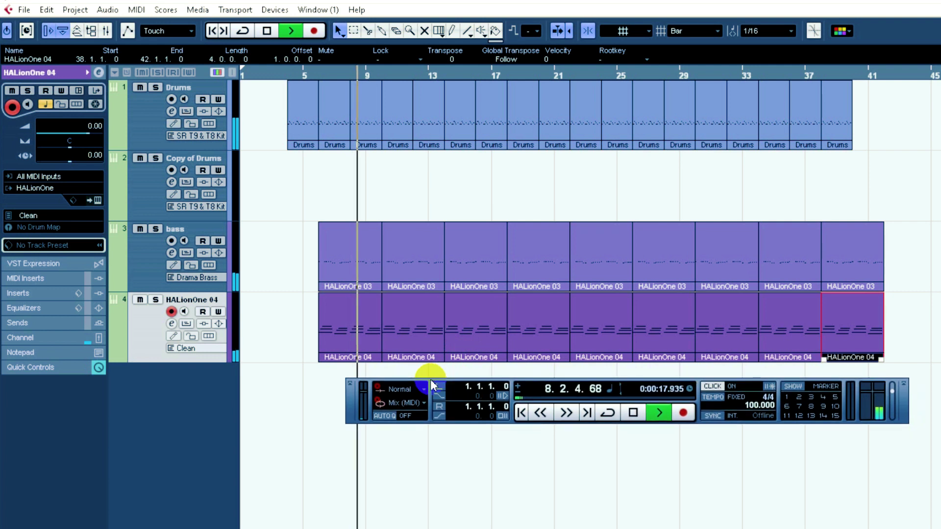
left_click(635, 417)
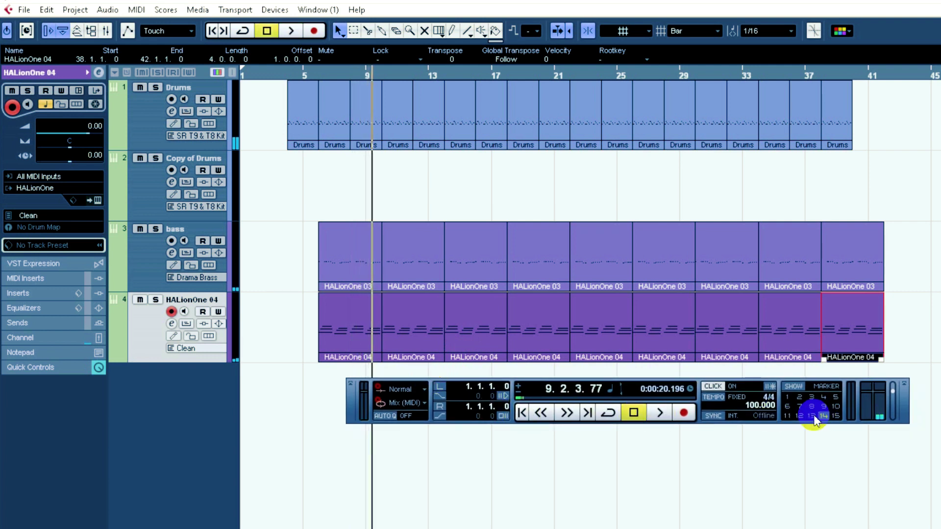
left_click(663, 415)
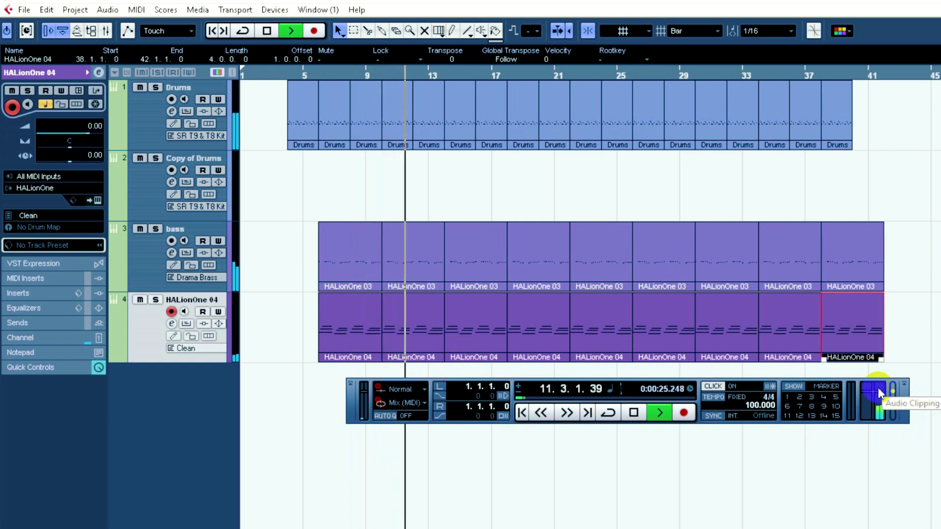
left_click(633, 414)
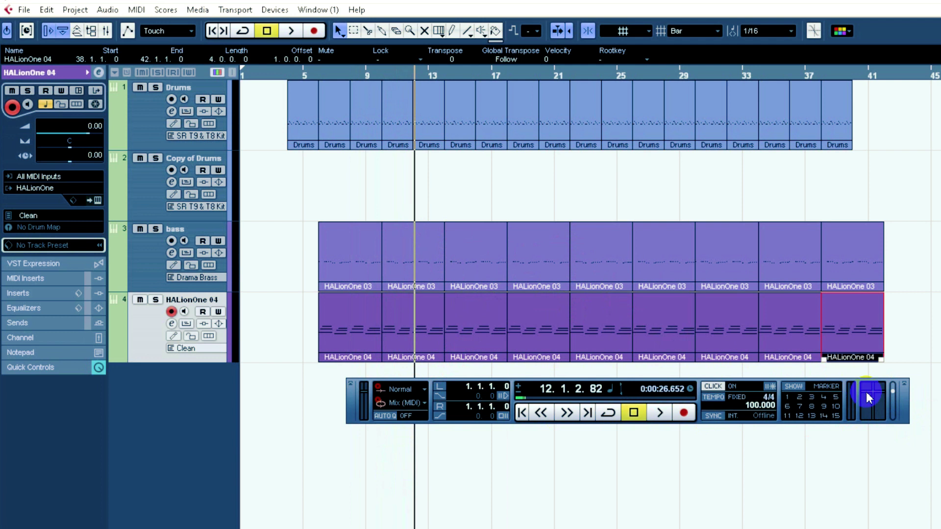
Step: Rename the Clean guitar instrument track as Guitar
double_click(194, 298)
type("Guitar")
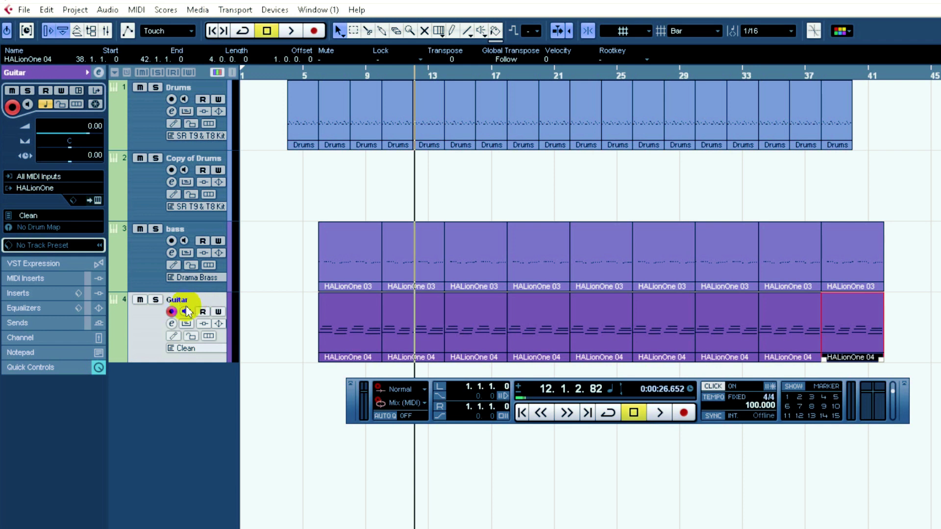
Step: Add one instrument track with HALionOne as its instrument below the Guitar track
right_click(195, 382)
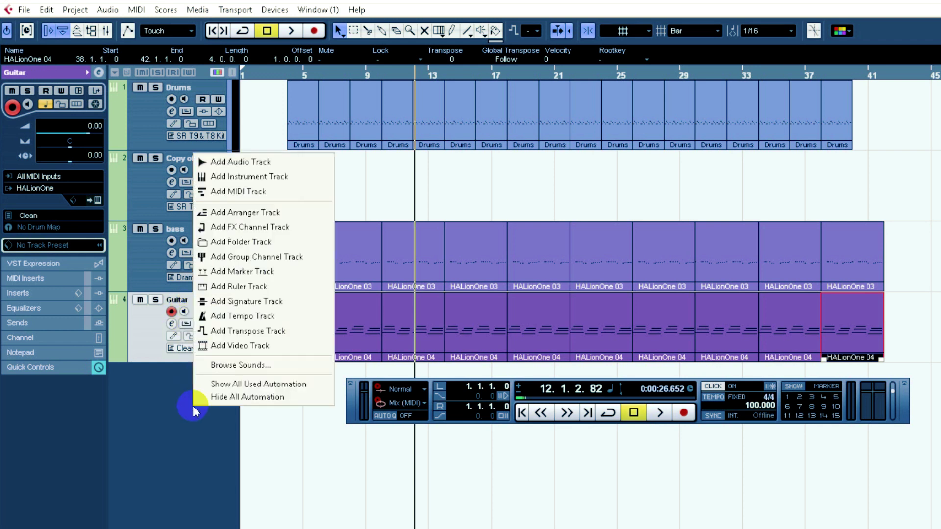
left_click(242, 180)
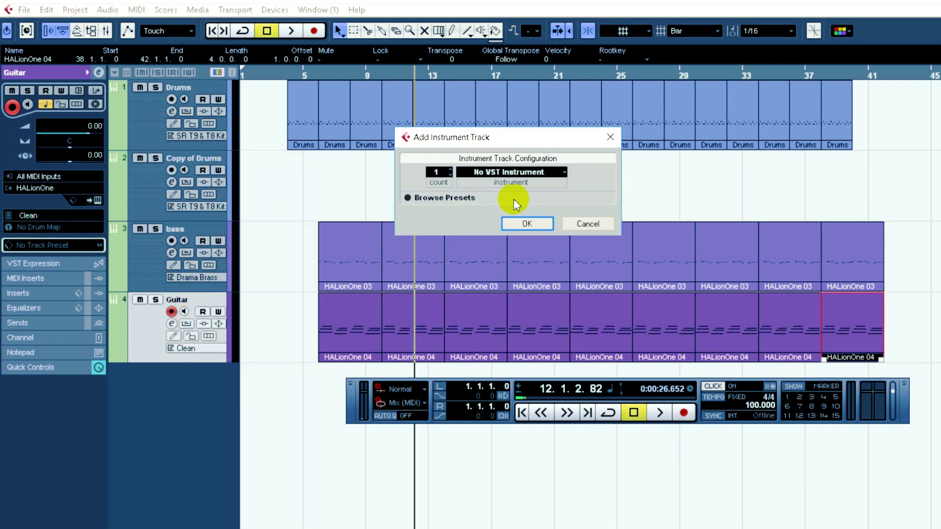
left_click(545, 172)
left_click(513, 321)
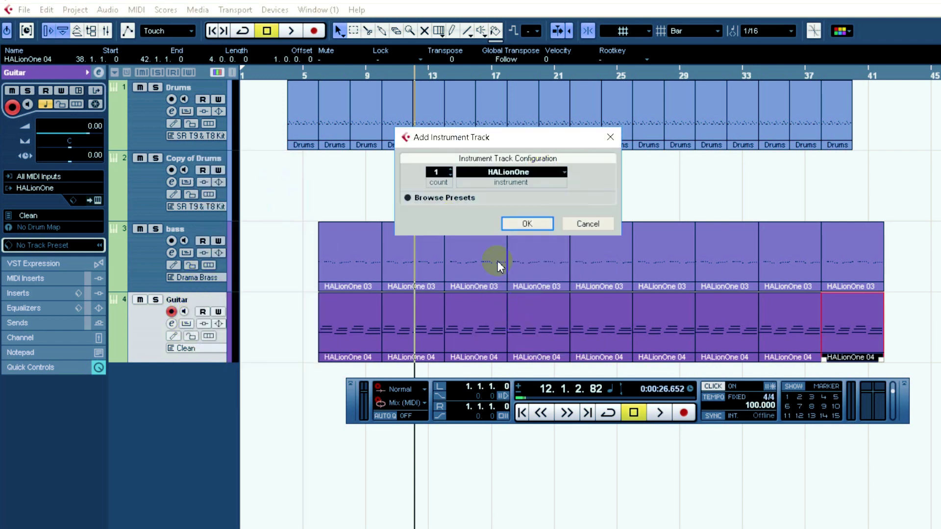
left_click(520, 225)
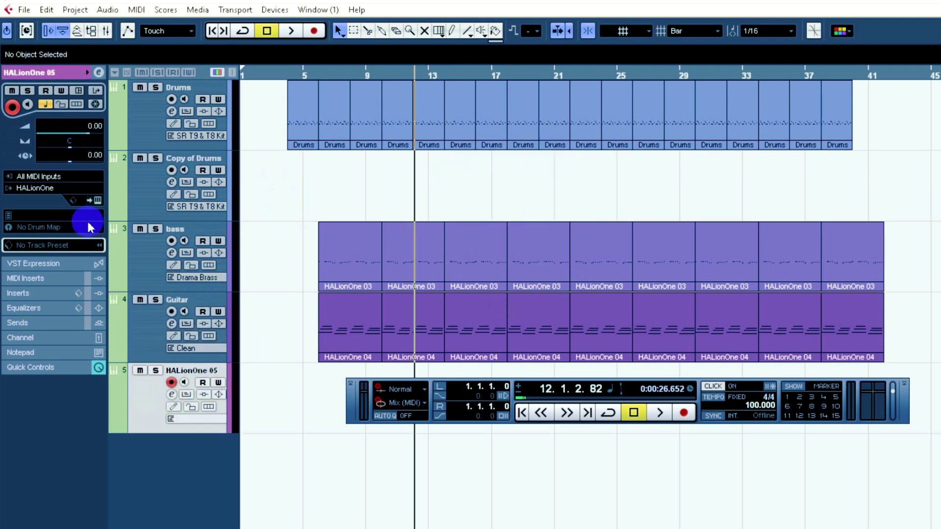
Step: Load the Cello 2 preset from the Strings category into the new track's HALionOne and close the instrument windows
left_click(96, 200)
left_click(368, 200)
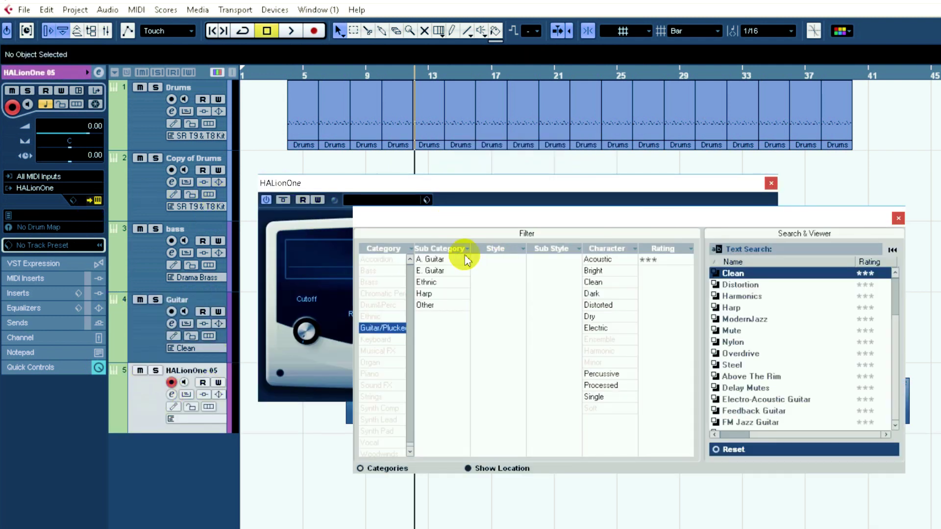
left_click(383, 397)
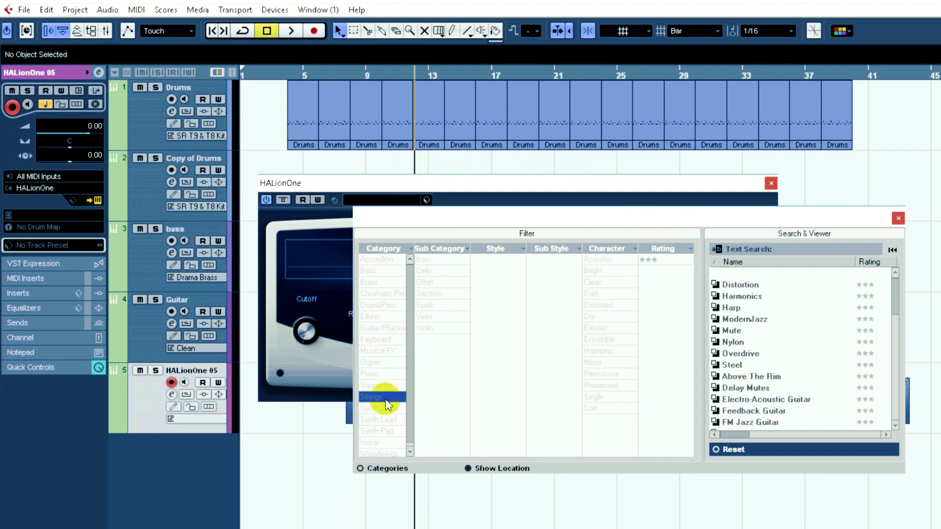
left_click(741, 276)
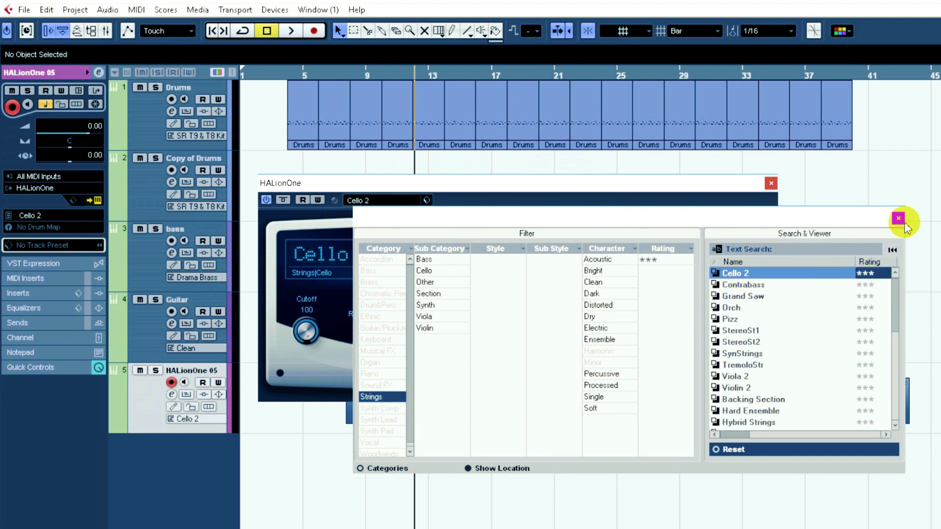
left_click(899, 218)
left_click(771, 184)
Step: Play from bar 5, record a cello take from bar 6 until past bar 14, and move the transport panel clear of the part
left_click(301, 74)
left_click(293, 33)
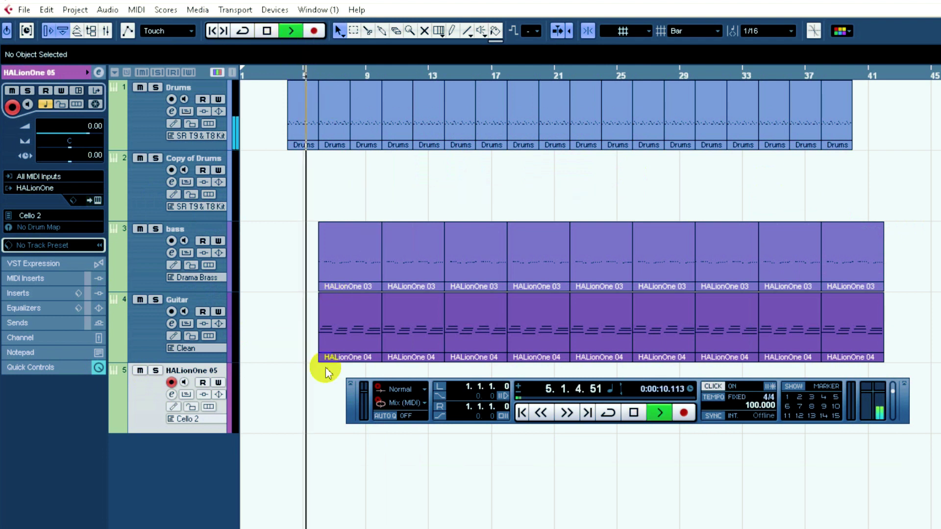
left_click(683, 416)
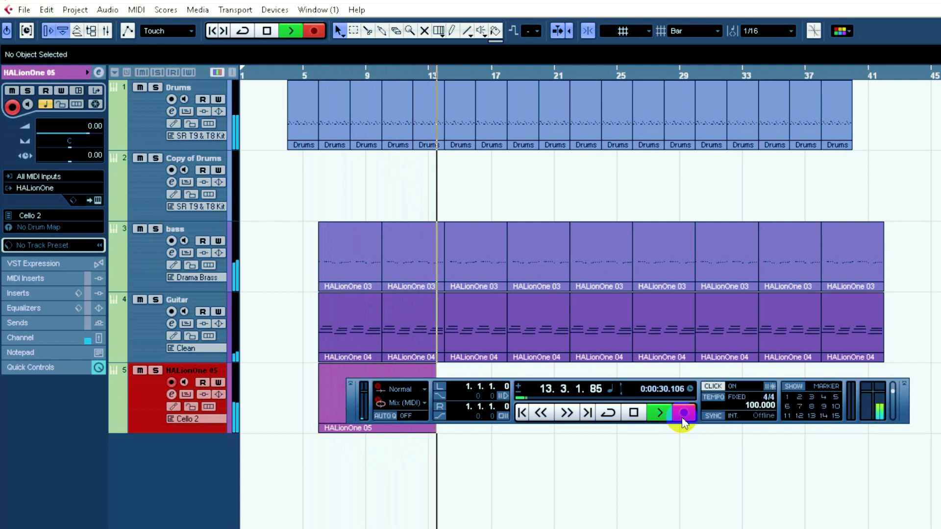
left_click(683, 413)
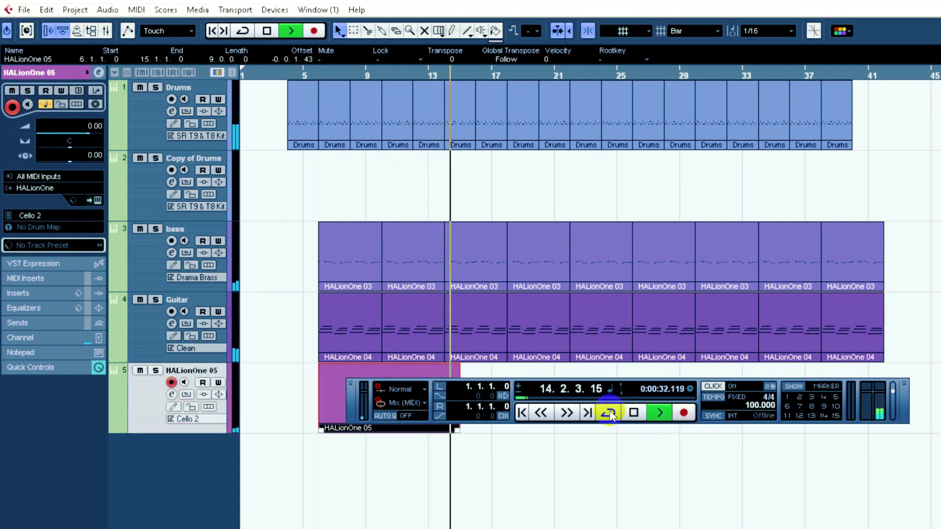
left_click_drag(680, 381, 662, 448)
key("space")
Step: Quantize all notes of the recorded cello part to 1/16 and play them from just before bar 10
double_click(421, 411)
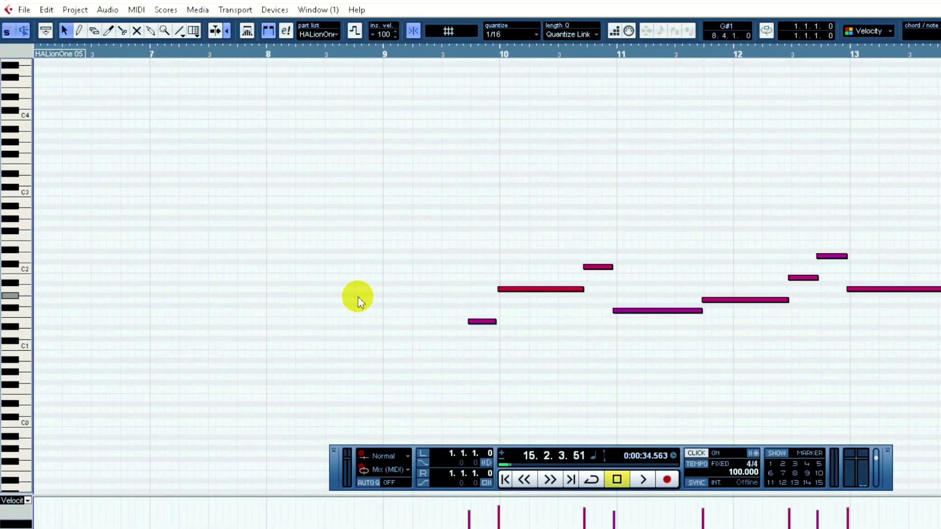
left_click(358, 297)
left_click(456, 52)
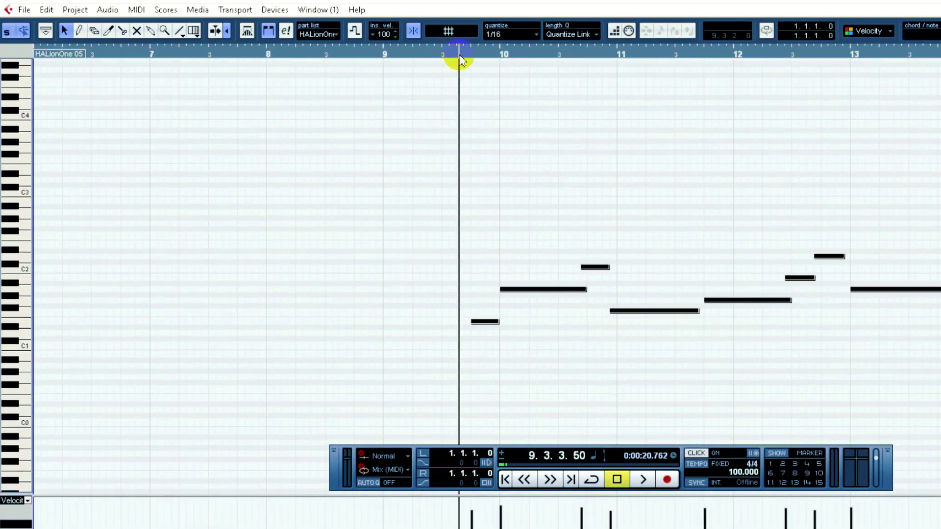
key("space")
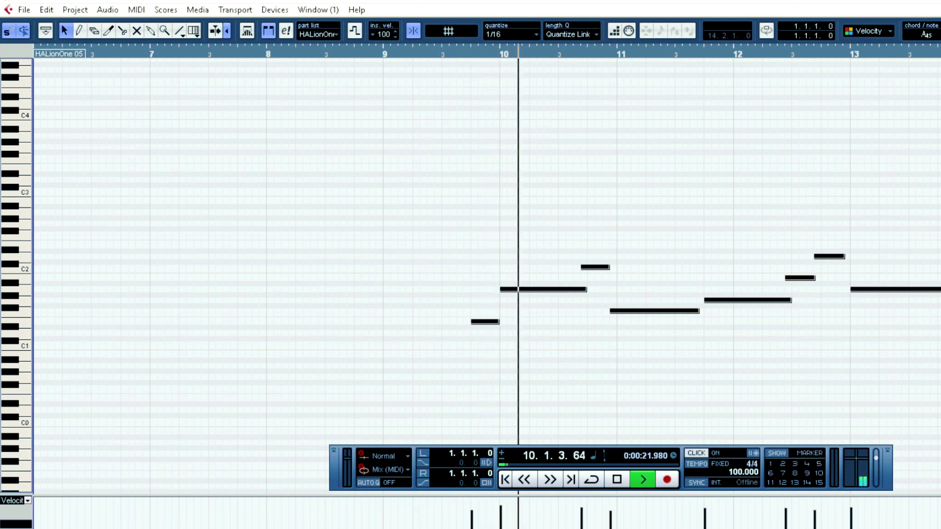
Step: Trim the cello part to four bars, starting at bar 10 and ending at bar 14
key("Return")
left_click_drag(323, 431, 383, 431)
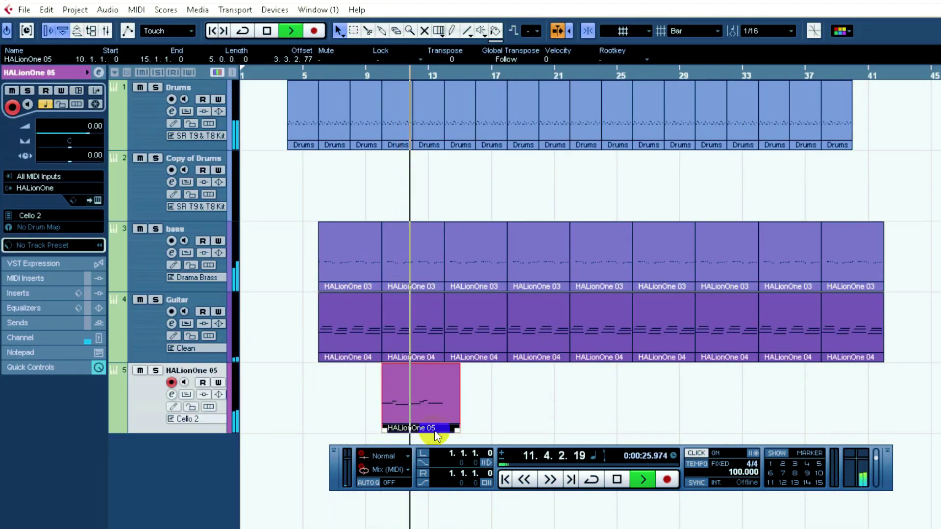
left_click_drag(457, 432, 443, 427)
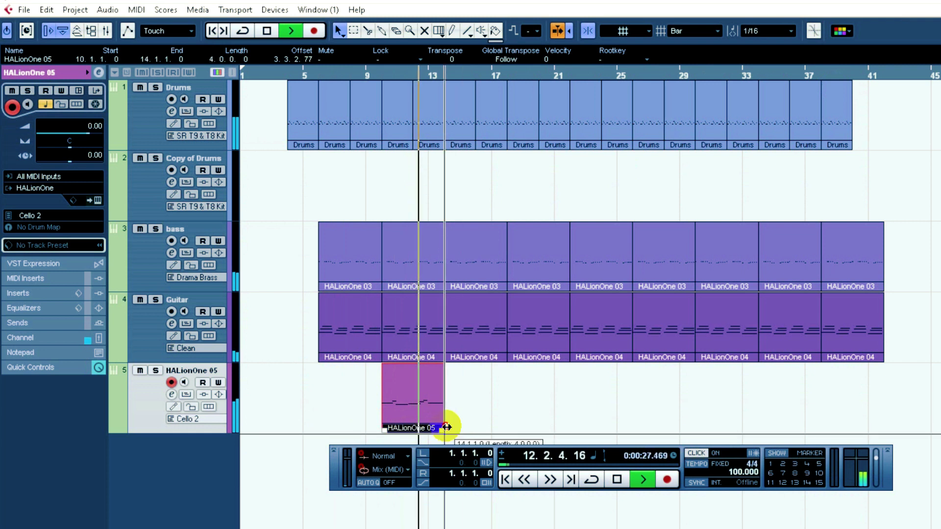
Step: Move the long F1 note in the cello part to start exactly on bar 11 and play from bar 10
double_click(422, 414)
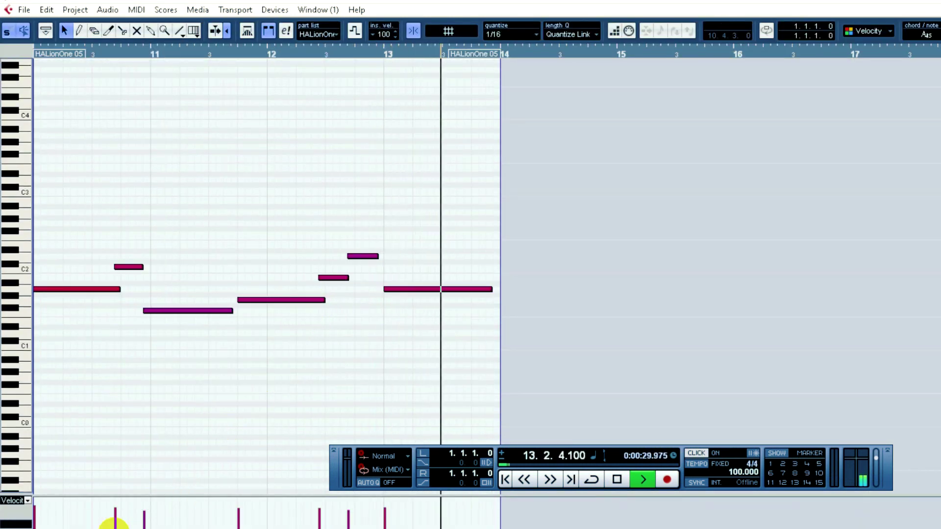
key("space")
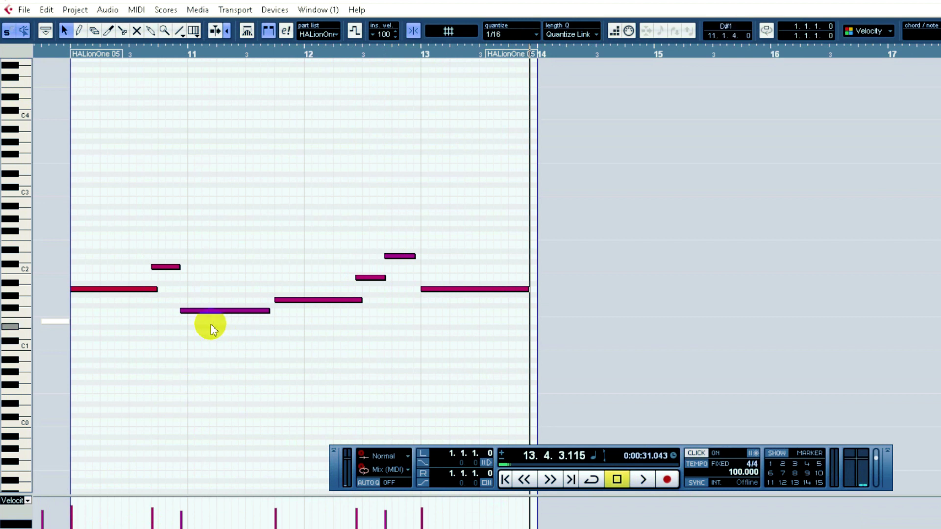
left_click_drag(215, 310, 223, 311)
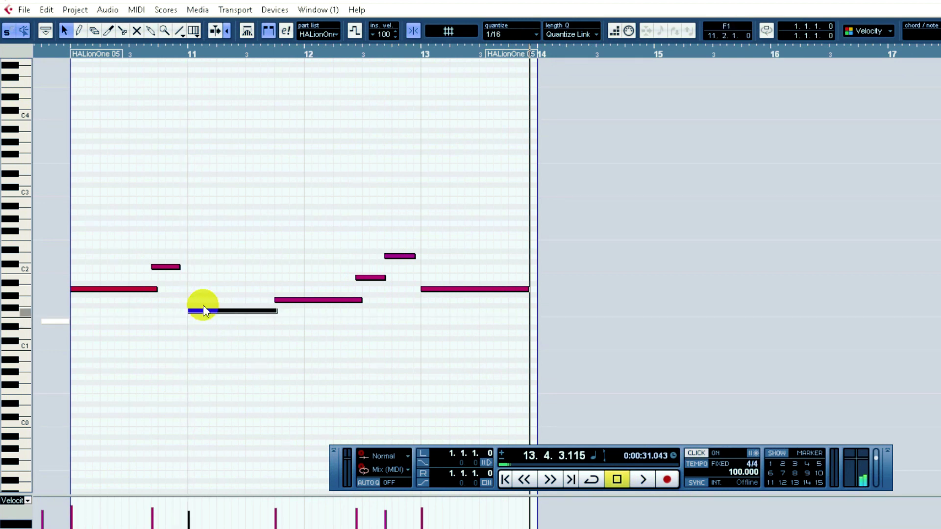
left_click(68, 57)
key("space")
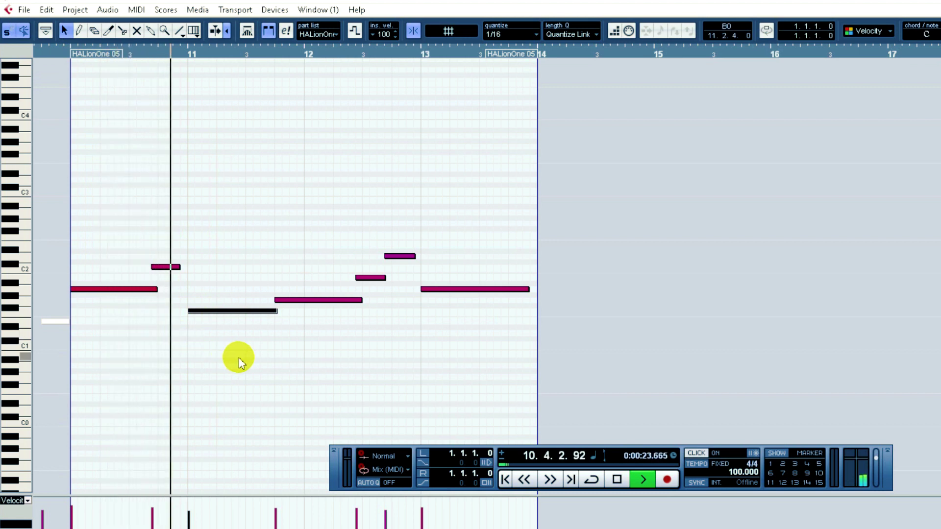
Step: Move the short note before bar 11 to start on beat 4 of bar 10 and resume playback
key("space")
left_click(166, 267)
left_click_drag(168, 271, 176, 268)
key("space")
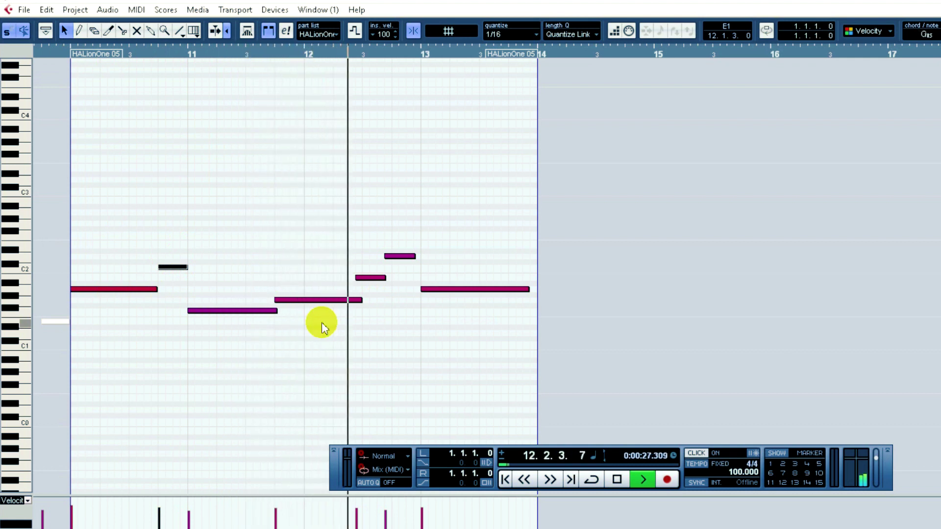
Step: Quantize the two short notes in bar 12 to 1/8, select all cello notes and play the part from bar 10
key("space")
left_click_drag(418, 237, 350, 292)
left_click(498, 37)
left_click(512, 79)
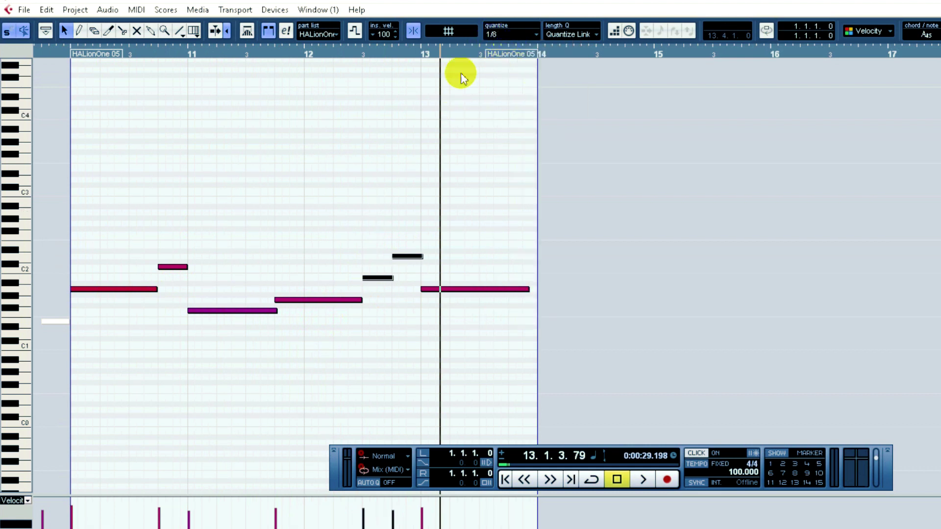
left_click(63, 55)
key("ctrl+a")
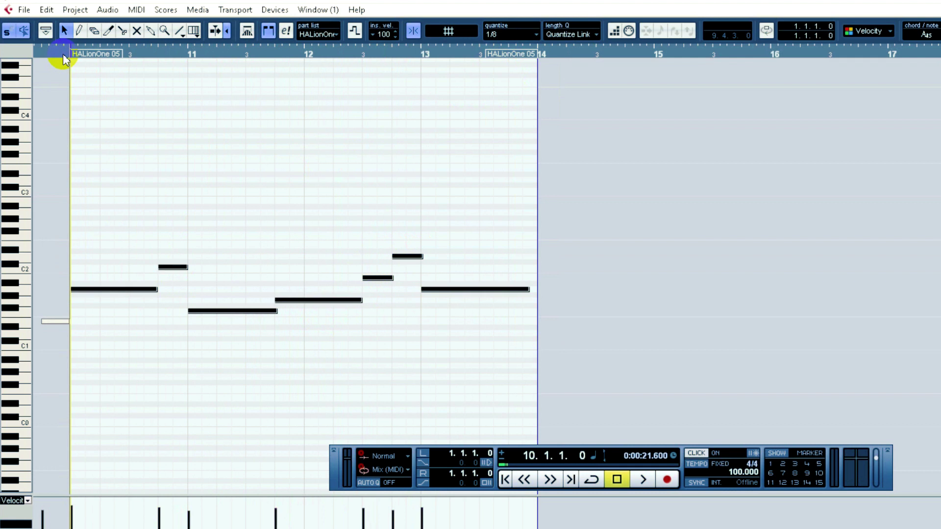
key("space")
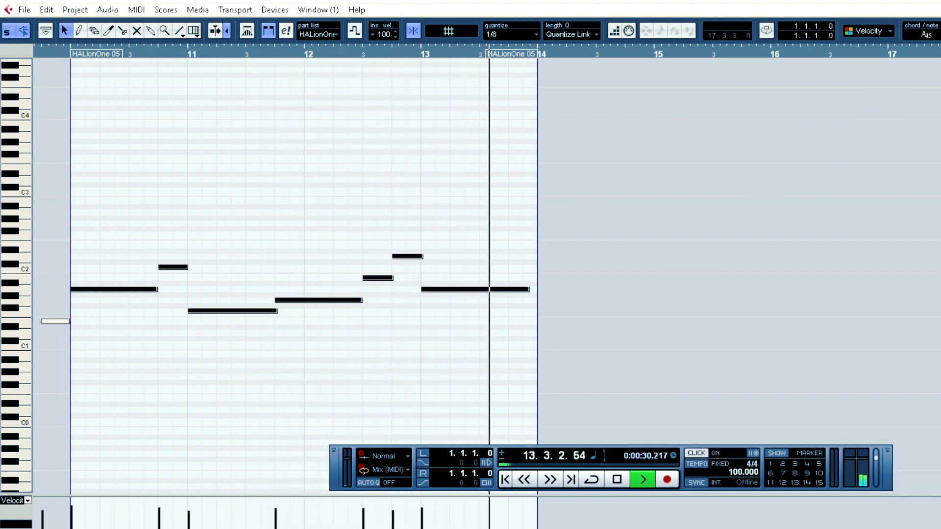
Step: Close the note editor and duplicate the four-bar cello part end to end seven times up to bar 42
key("ctrl+w")
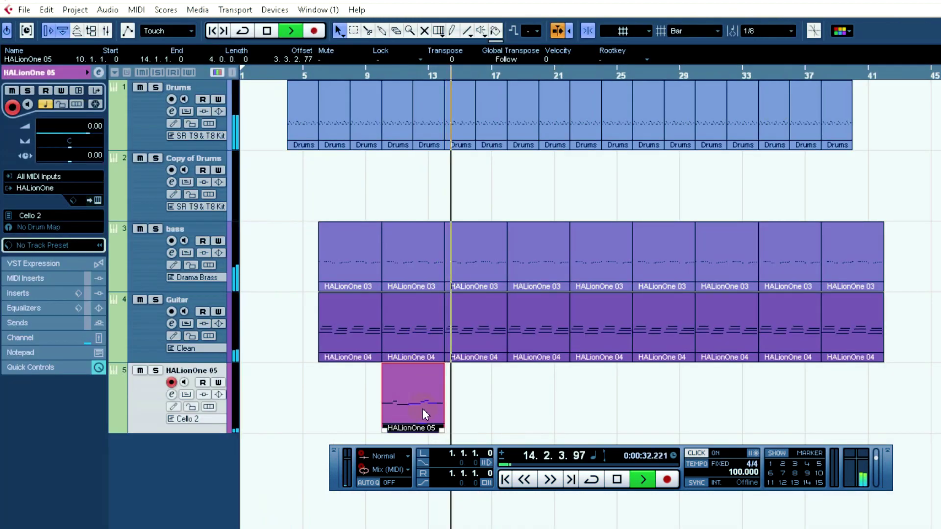
key("ctrl+d")
key("ctrl+d")
key("ctrl+d")
key("ctrl+d")
key("ctrl+d")
key("ctrl+d")
key("ctrl+d")
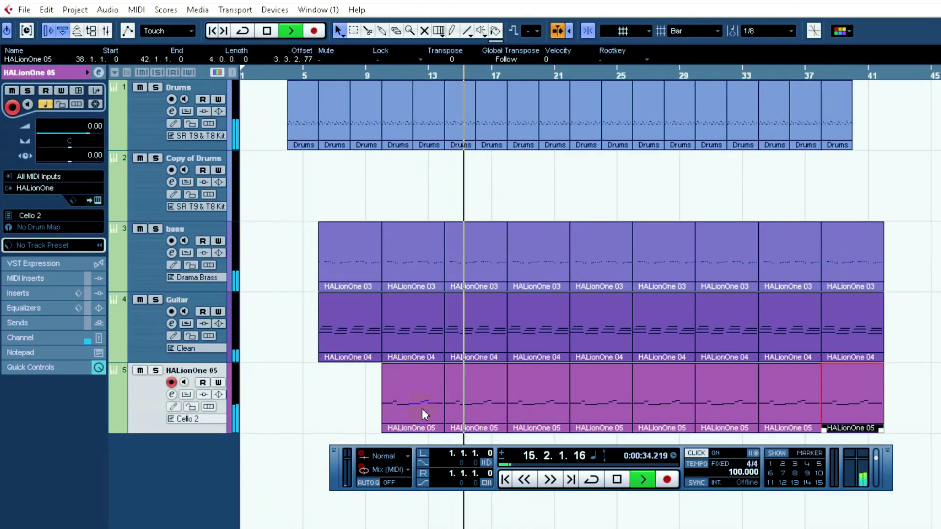
Step: Rename the HALionOne 05 track as Cello
double_click(195, 373)
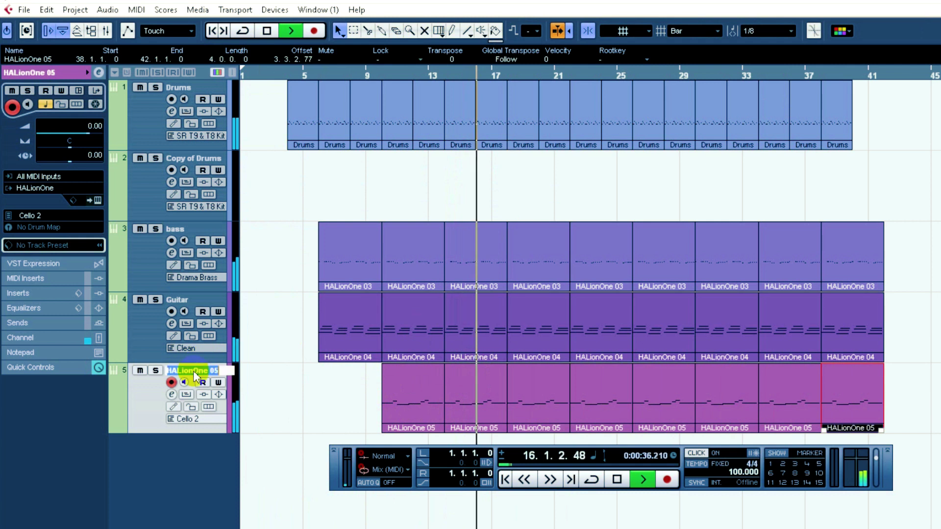
type("Cello")
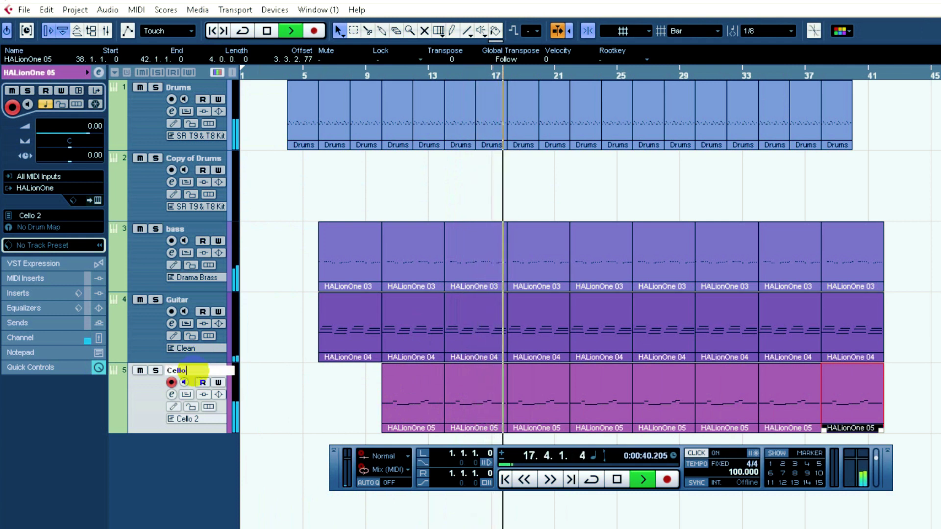
key("Return")
right_click(179, 492)
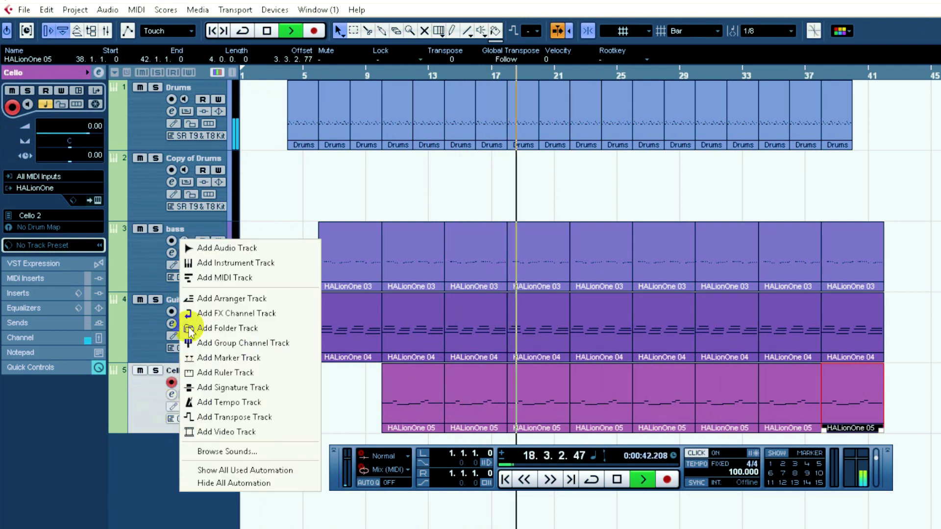
left_click(224, 265)
left_click(505, 173)
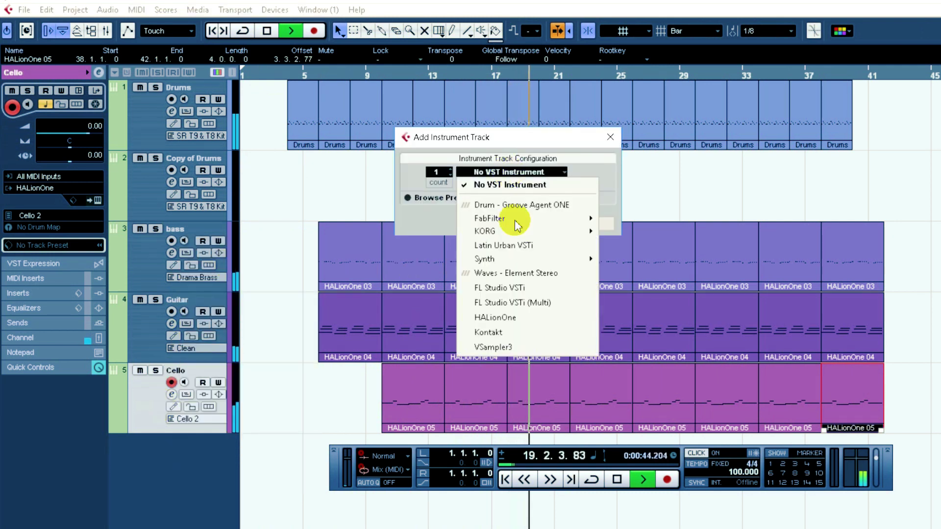
left_click(149, 202)
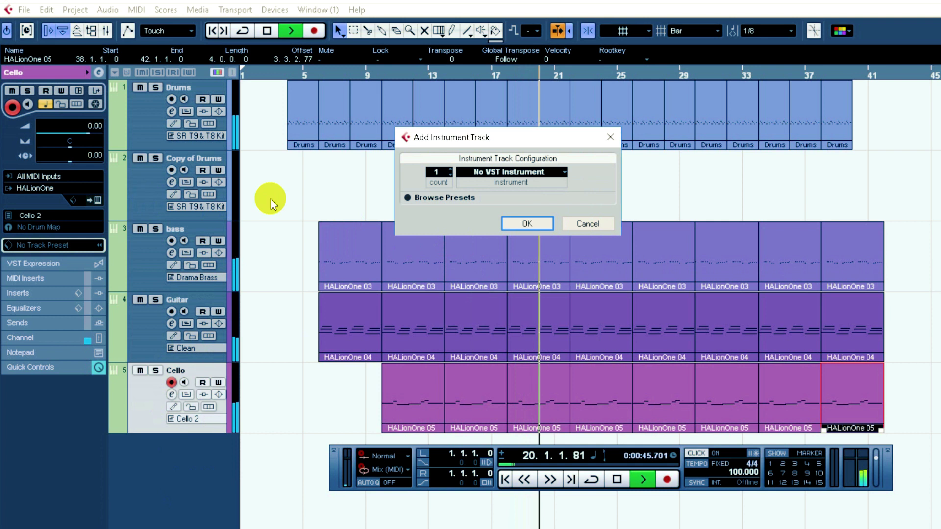
left_click(591, 222)
Step: Record an additional drum take on the Copy of Drums track from bar 21 to about bar 31, then stop
left_click(154, 195)
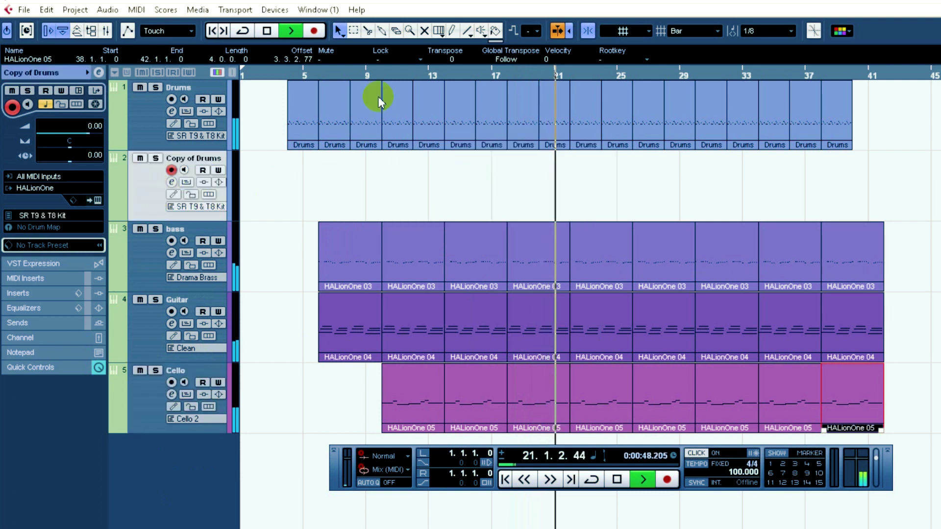
left_click(316, 35)
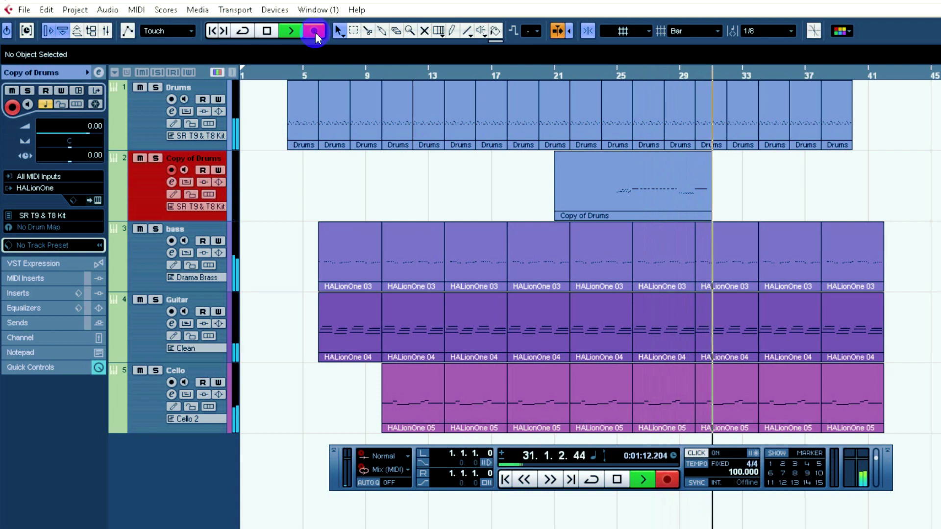
key("space")
Step: Quantize all notes of the Copy of Drums take to 1/16, play them from bar 25 and close the note editor
double_click(639, 192)
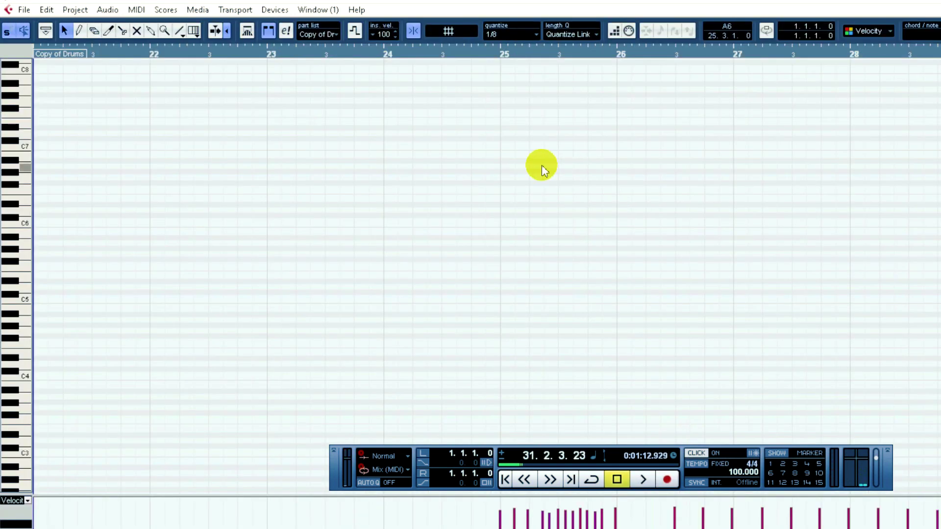
key("ctrl+a")
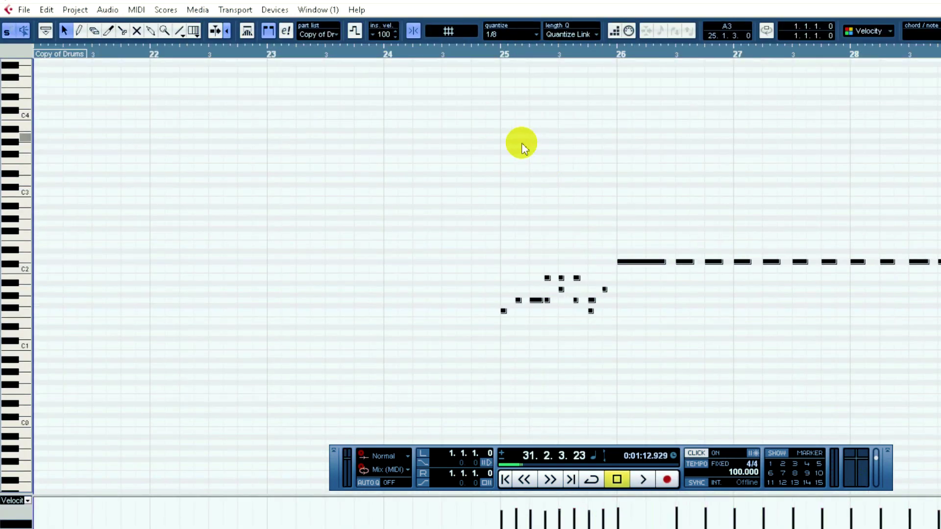
left_click(514, 34)
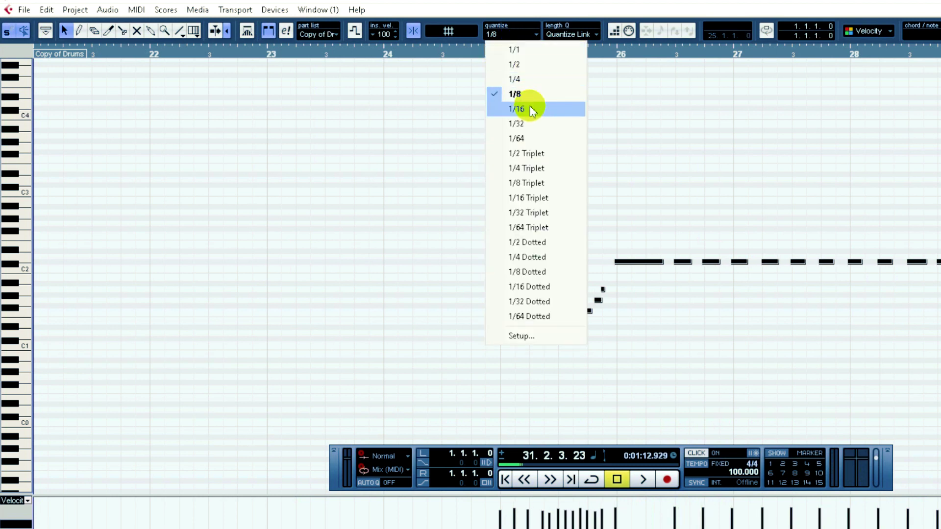
left_click(531, 106)
key("q")
left_click(495, 54)
key("space")
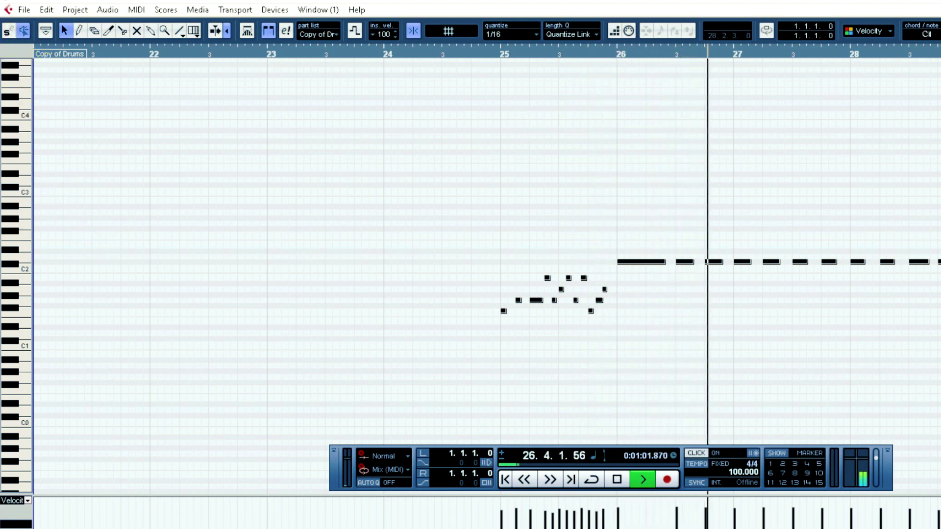
key("Escape")
Step: Trim the start of the Copy of Drums part to bar 24 and stop playback
left_click_drag(558, 217, 603, 218)
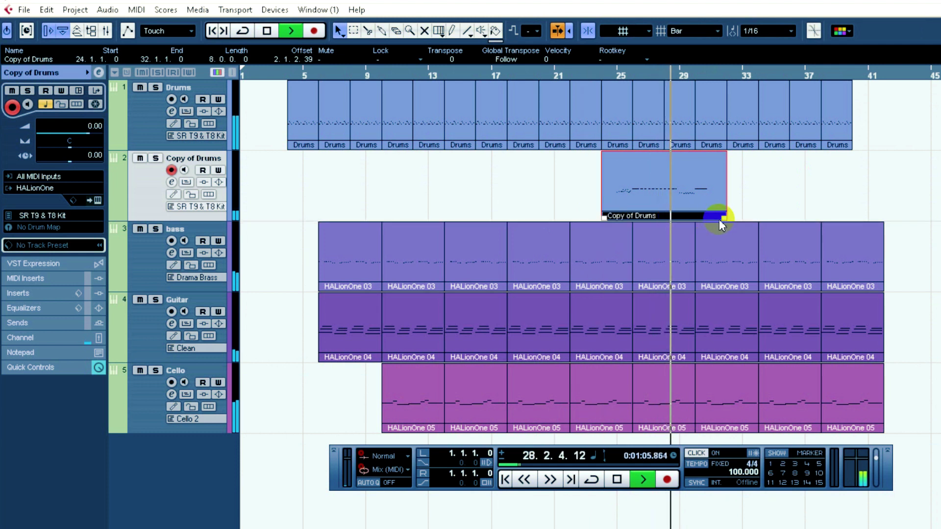
left_click_drag(724, 219, 719, 216)
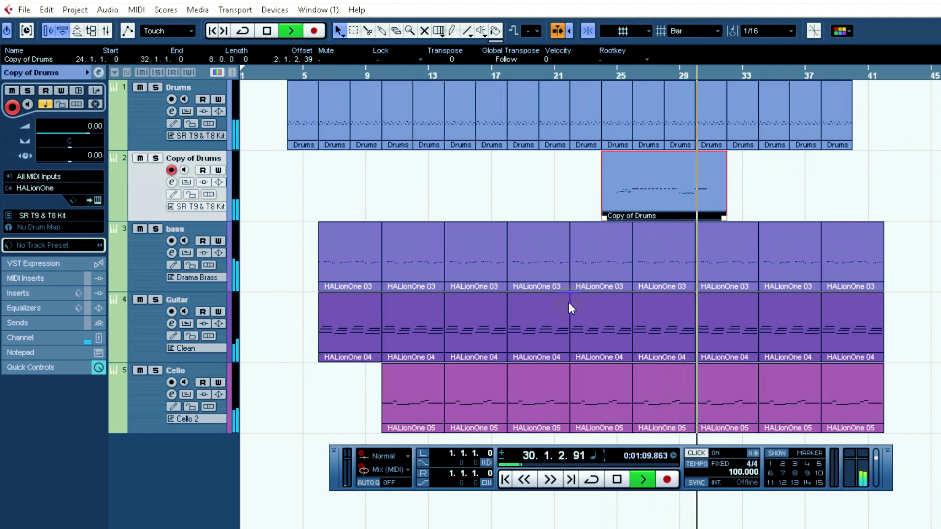
key("space")
Step: Add a HALionOne instrument track and move it below the Cello track
right_click(185, 473)
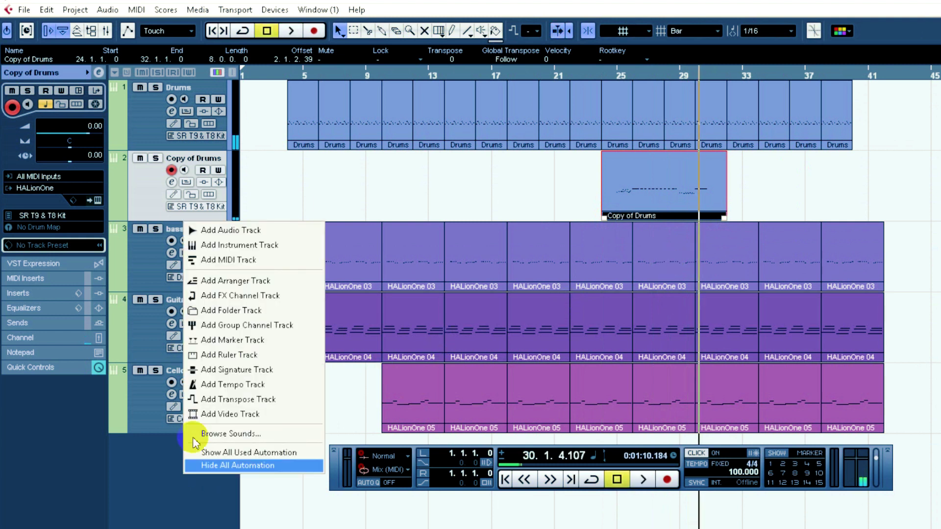
left_click(237, 245)
left_click(535, 172)
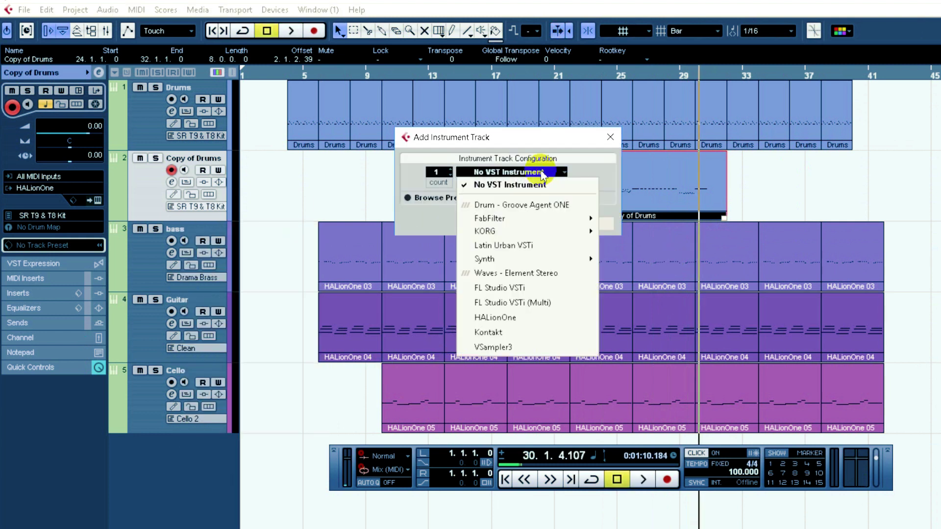
left_click(498, 317)
left_click(527, 224)
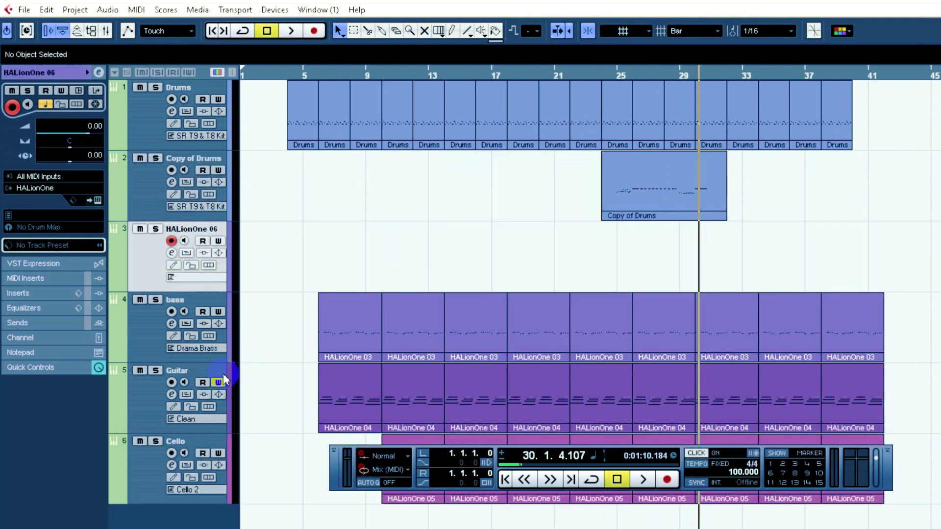
left_click_drag(154, 495, 154, 498)
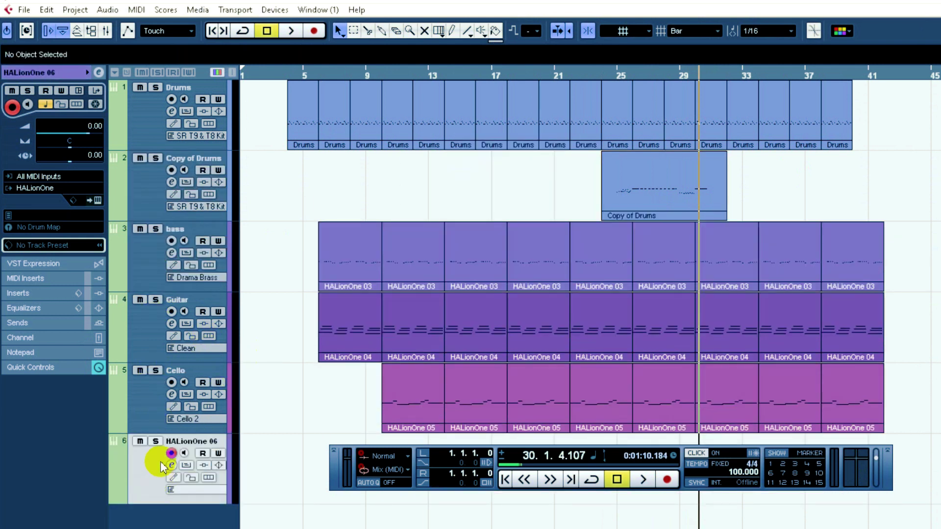
Step: Load the Brass Sect preset from the Brass category on the new HALionOne track and close the instrument windows
left_click(98, 200)
left_click(383, 200)
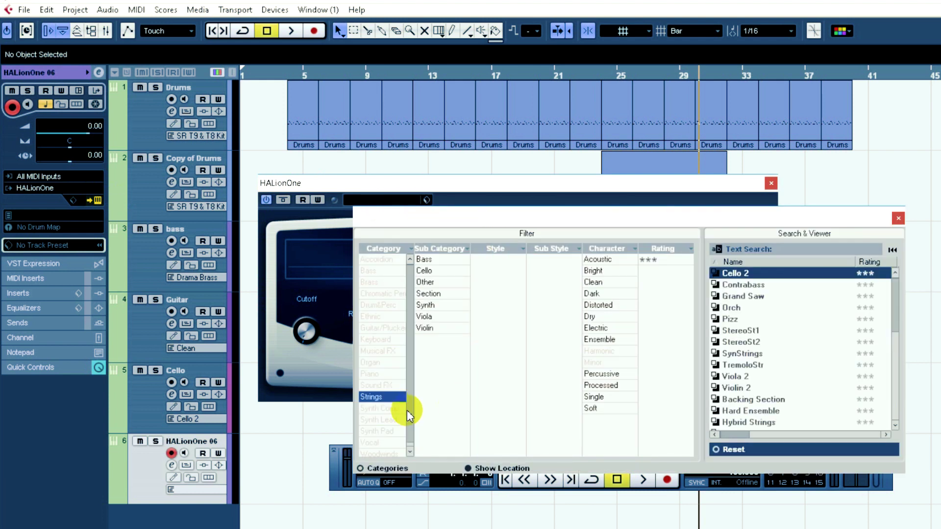
left_click(391, 283)
left_click(761, 276)
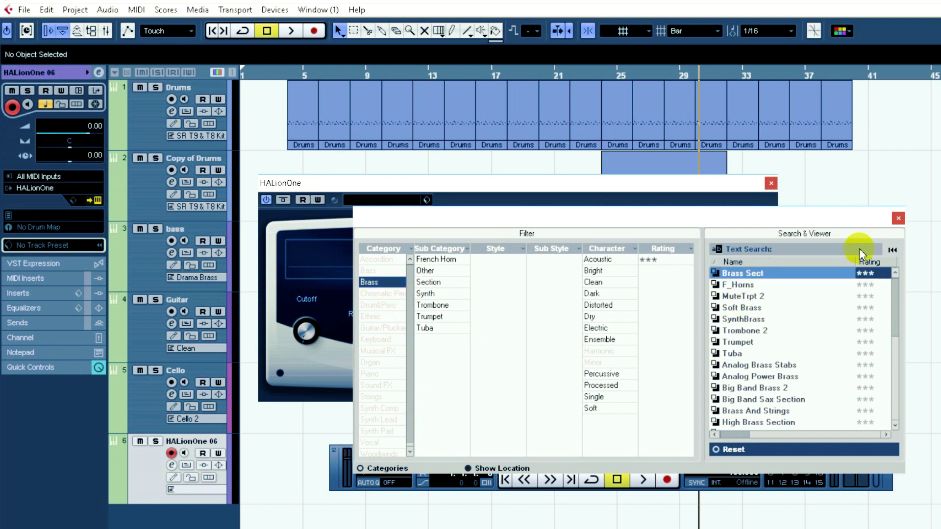
left_click(897, 219)
left_click(771, 183)
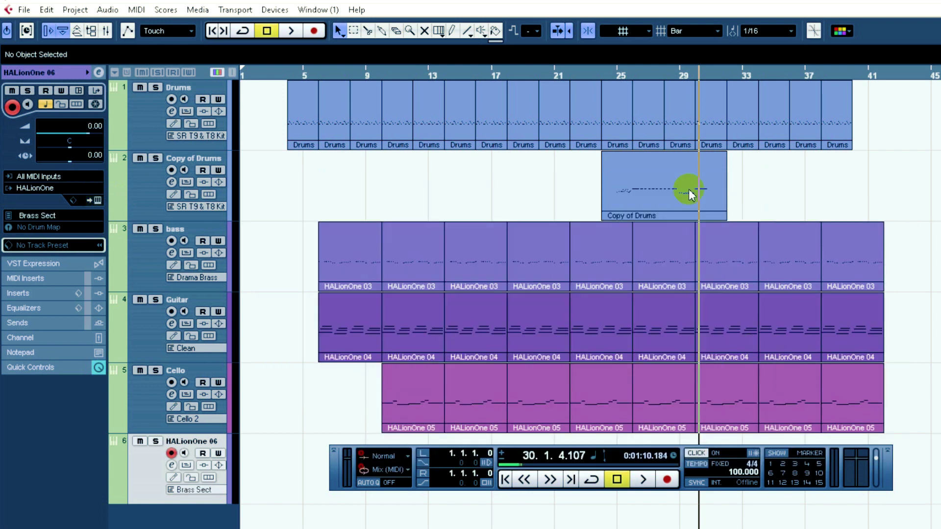
Step: Record a brass take on the HALionOne 06 track from bar 21 to about bar 30, then stop
left_click(562, 77)
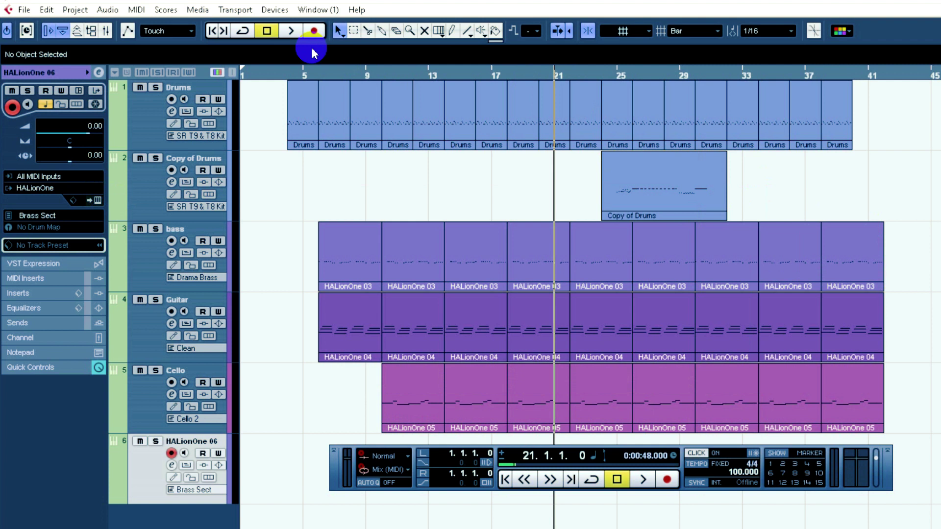
left_click(292, 31)
left_click(315, 31)
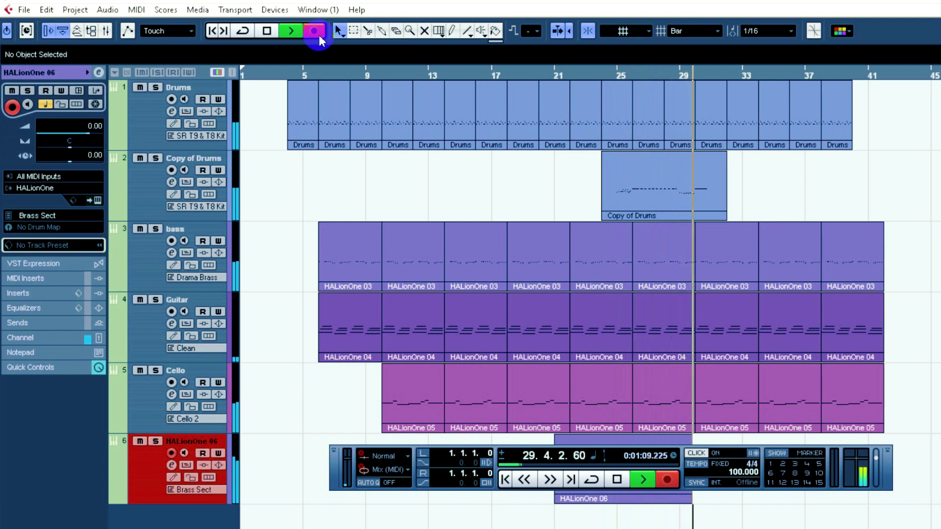
key("space")
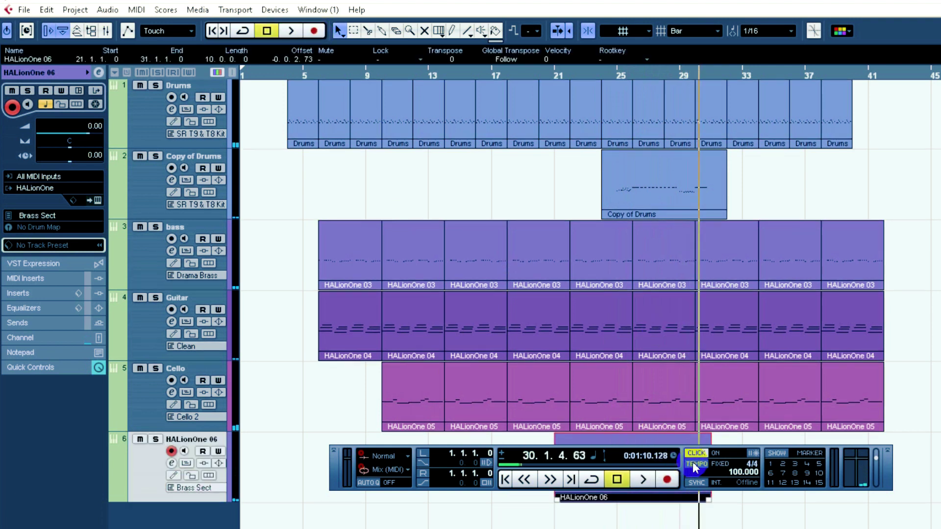
Step: Select all notes of the recorded brass part in the note editor, play them from bar 26 and close the editor
left_click_drag(688, 455, 664, 304)
double_click(652, 457)
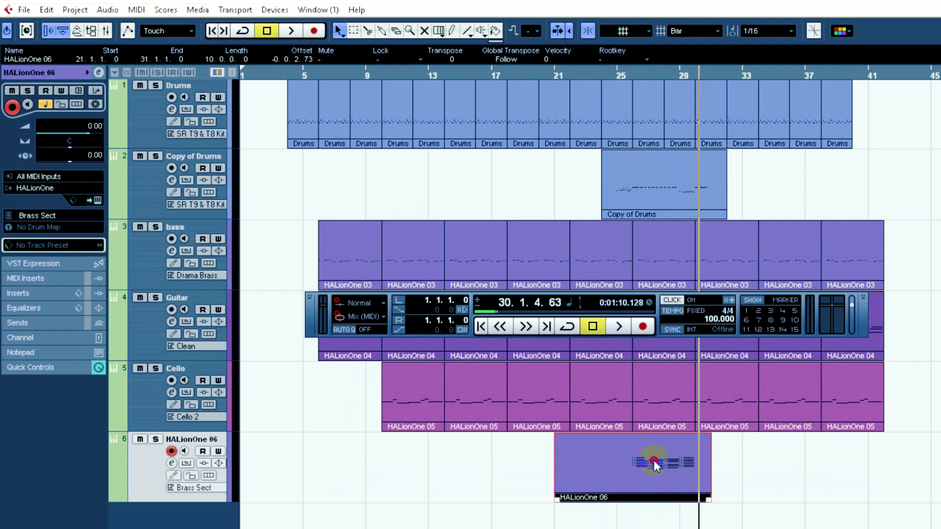
scroll(459, 396, "down", 3)
key("ctrl+a")
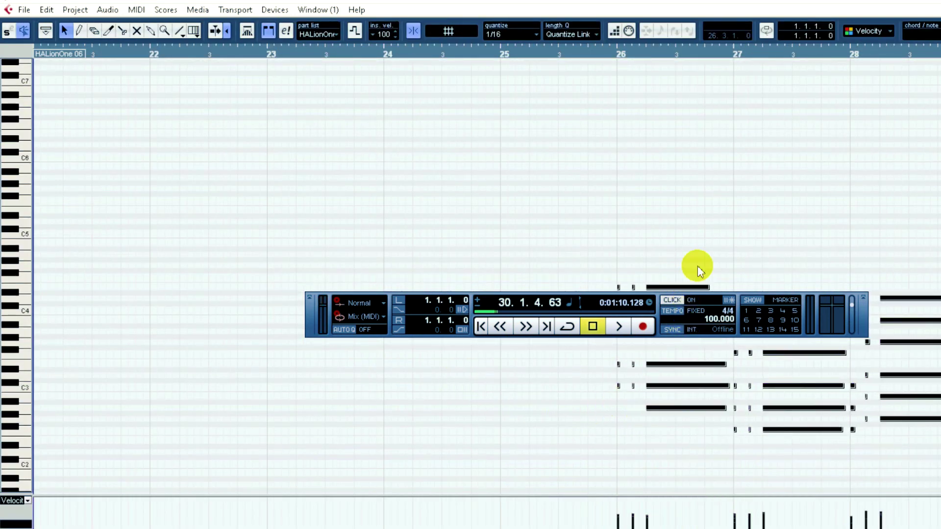
left_click(613, 64)
key("space")
key("Return")
Step: Trim the brass part so it runs from bar 26 to bar 30
left_click(597, 489)
left_click_drag(557, 500, 645, 498)
left_click_drag(707, 498, 695, 498)
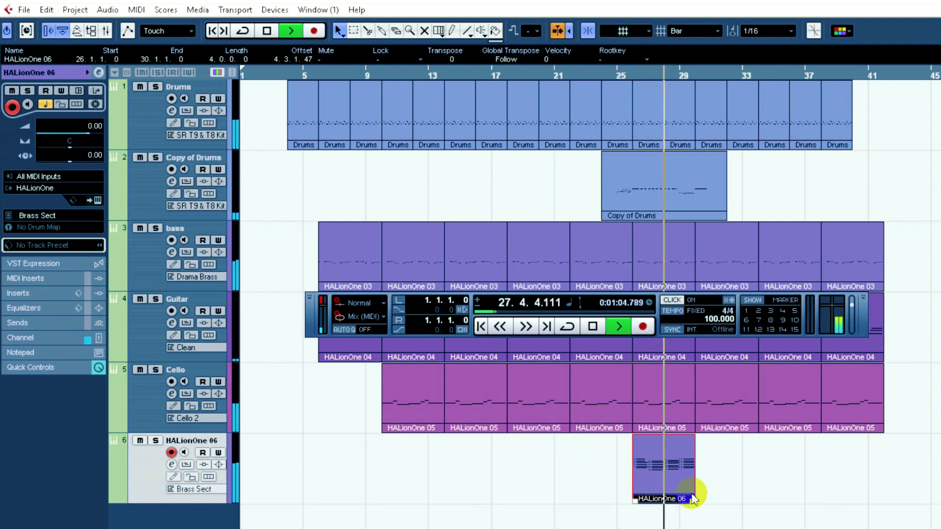
Step: Reduce the height of all six tracks, stop playback and move the transport bar clear of the brass part
key("shift+h")
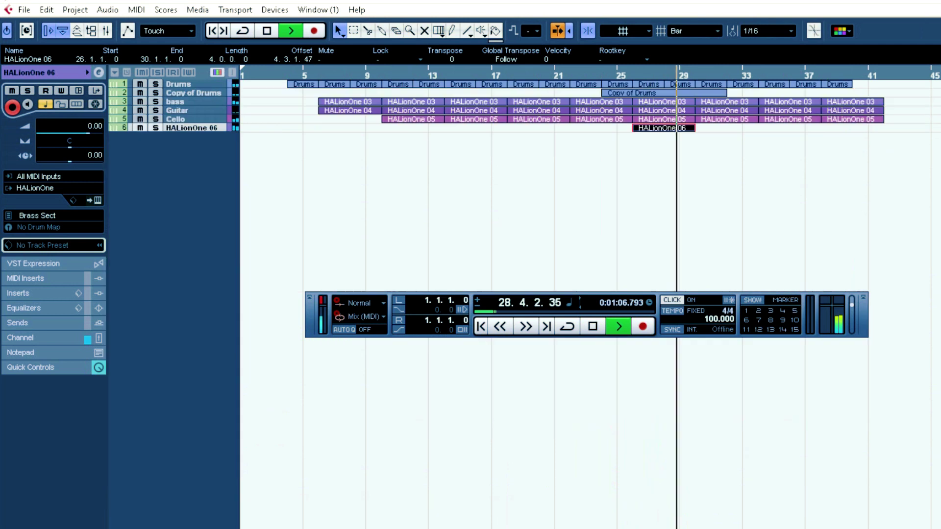
key("shift+g")
key("shift+g")
key("shift+h")
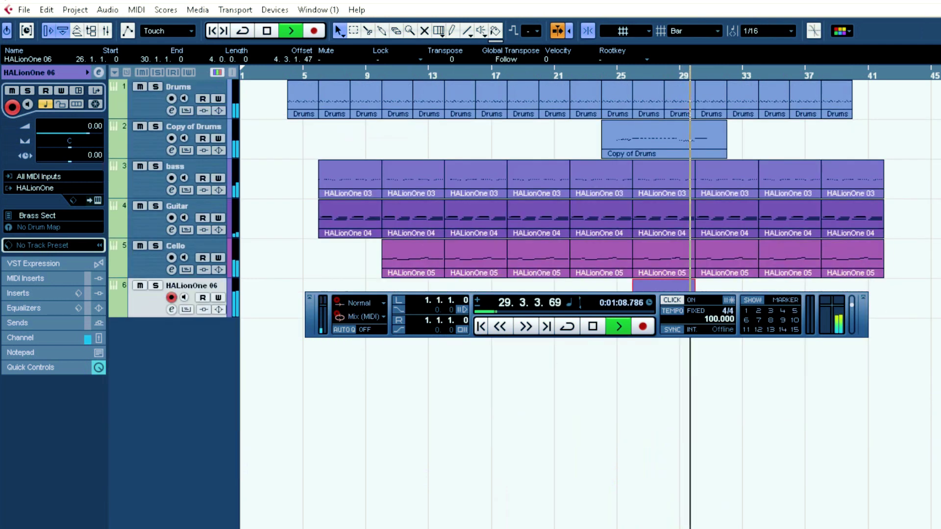
key("space")
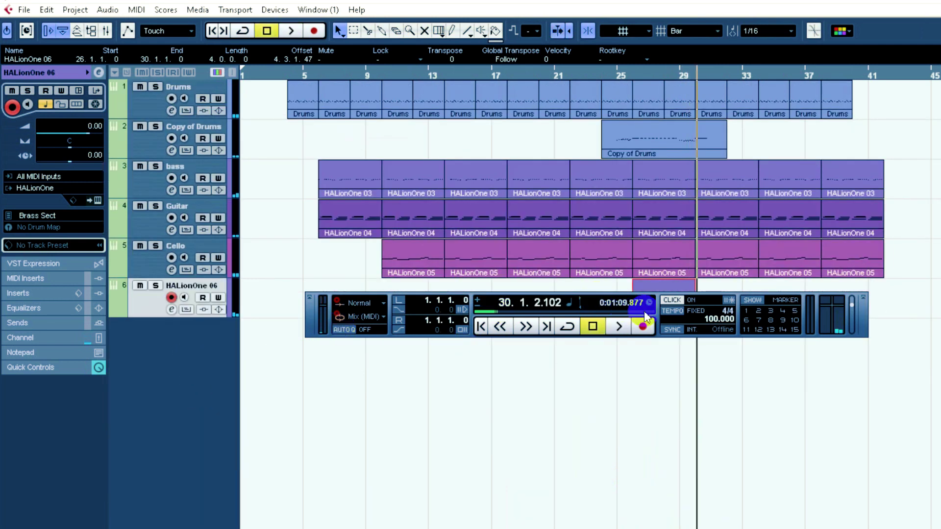
left_click_drag(662, 302, 665, 380)
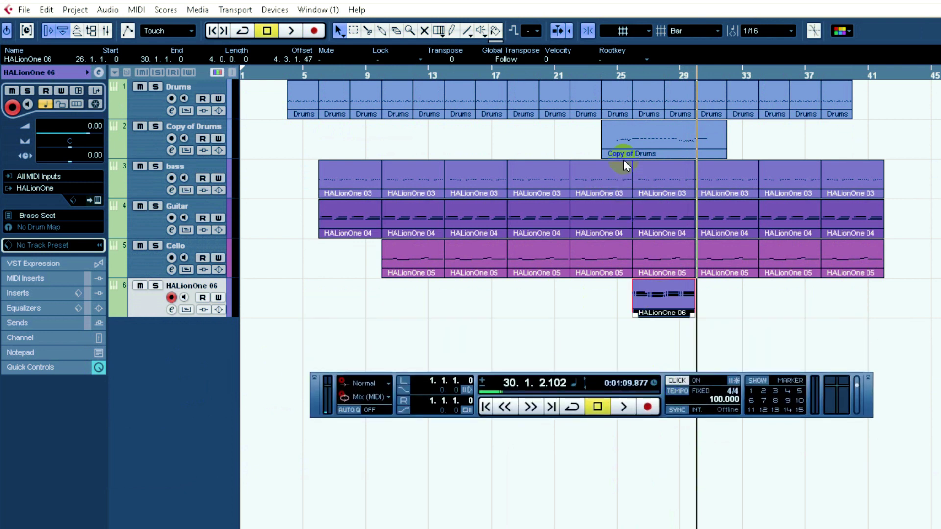
Step: Trim the Copy of Drums part to bars 26 to 30 and cycle that range using the parts on all tracks
left_click(604, 153)
left_click_drag(604, 155, 633, 154)
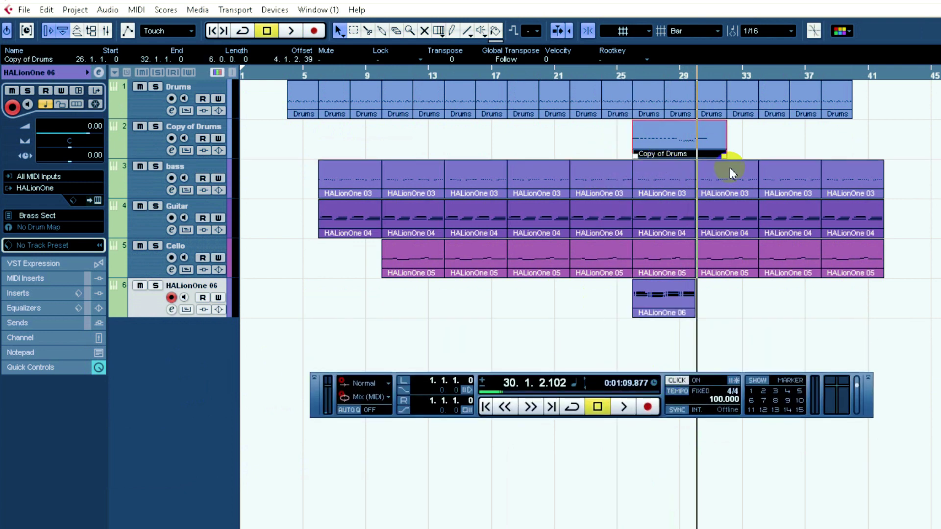
left_click_drag(728, 159, 696, 154)
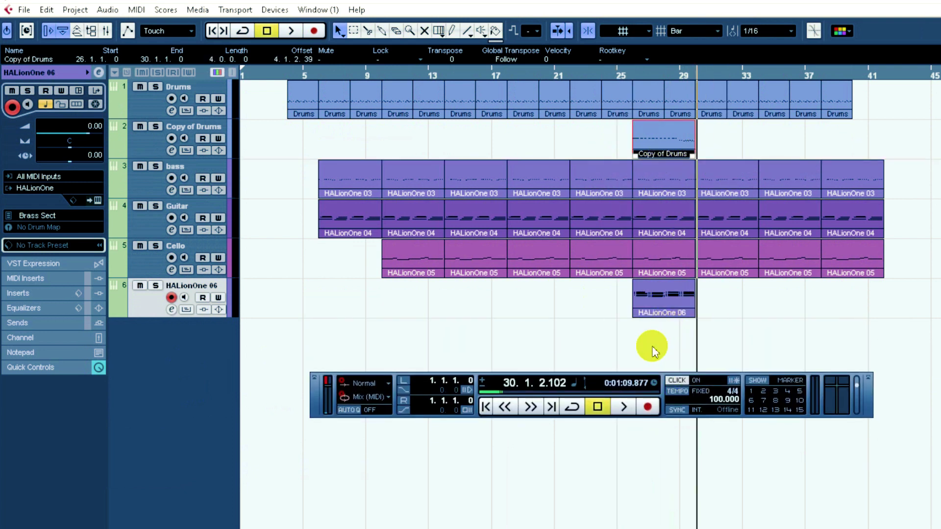
left_click_drag(651, 346, 676, 170)
left_click_drag(677, 105, 678, 108)
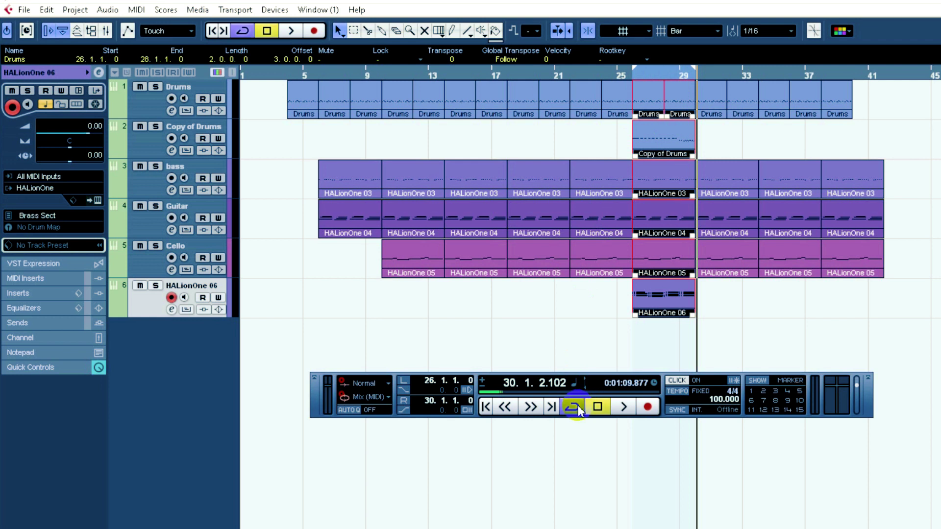
Step: Add another HALionOne instrument track below the brass track
right_click(184, 349)
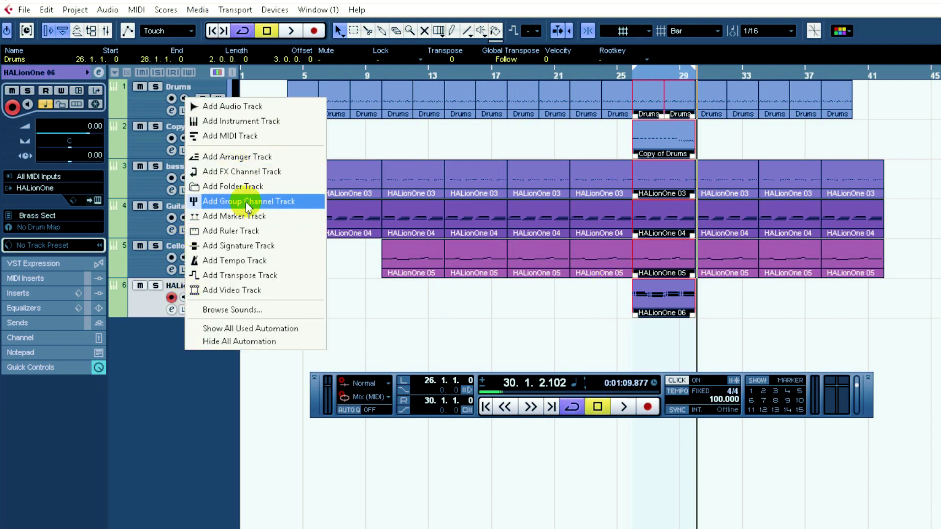
left_click(242, 120)
left_click(509, 175)
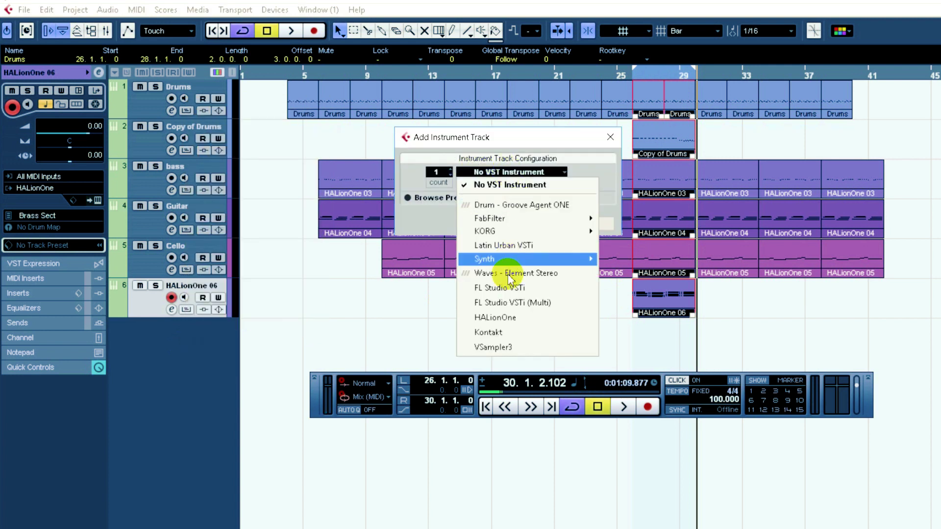
left_click(514, 320)
left_click(529, 225)
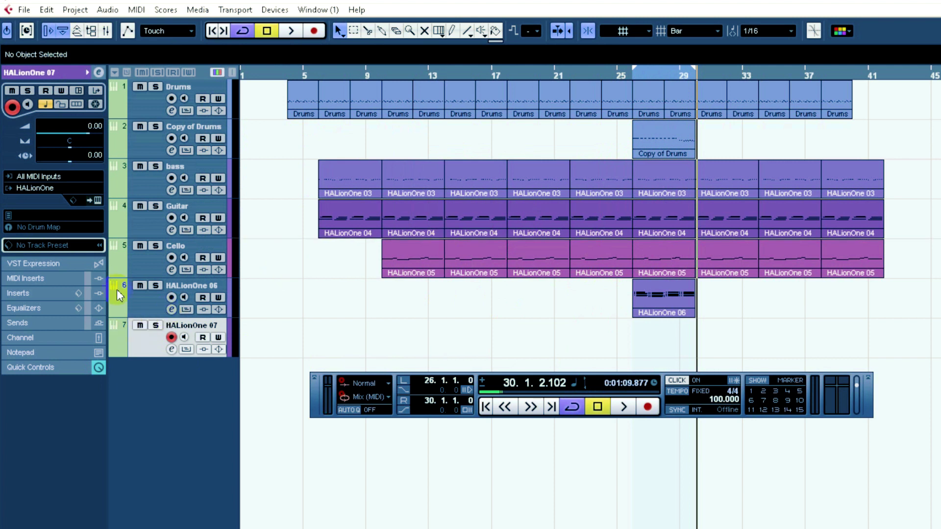
Step: Load the Honky Strings preset from the Piano category on the HALionOne 07 track and close the instrument windows
left_click(97, 200)
left_click(387, 204)
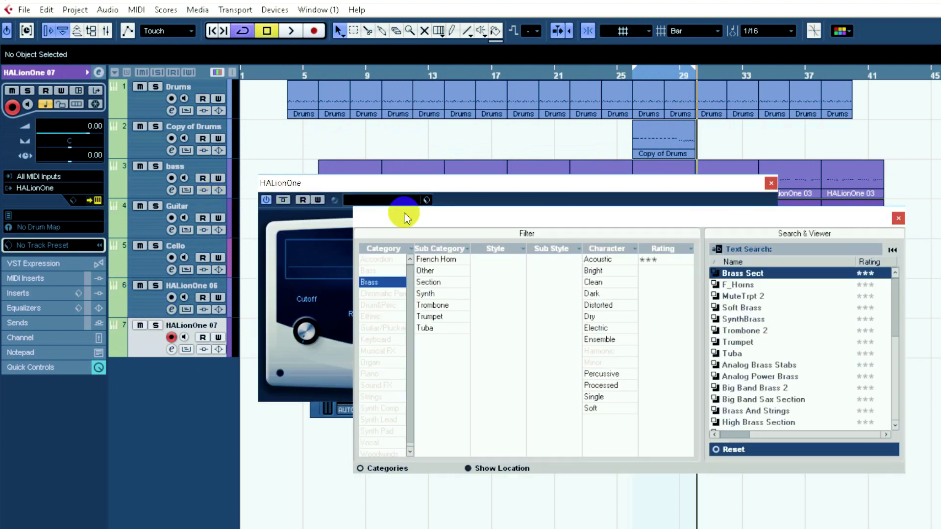
left_click(387, 374)
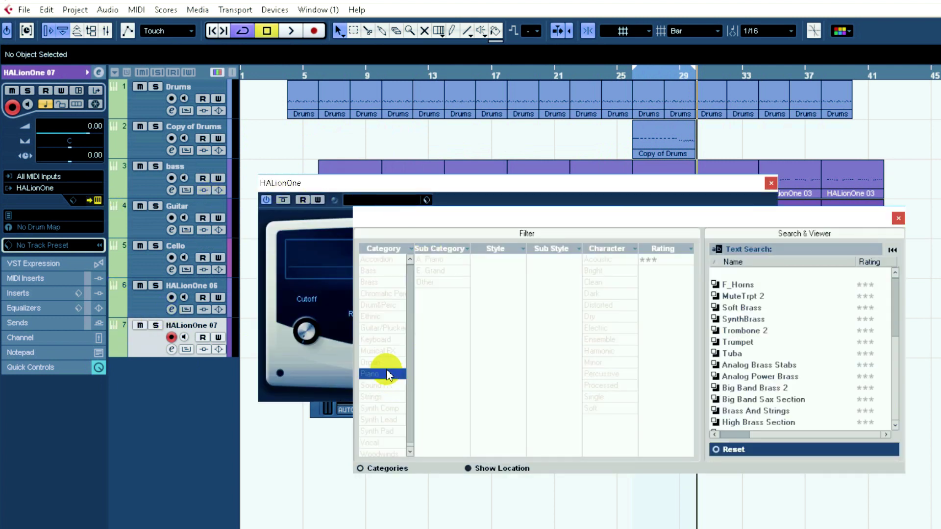
left_click(773, 310)
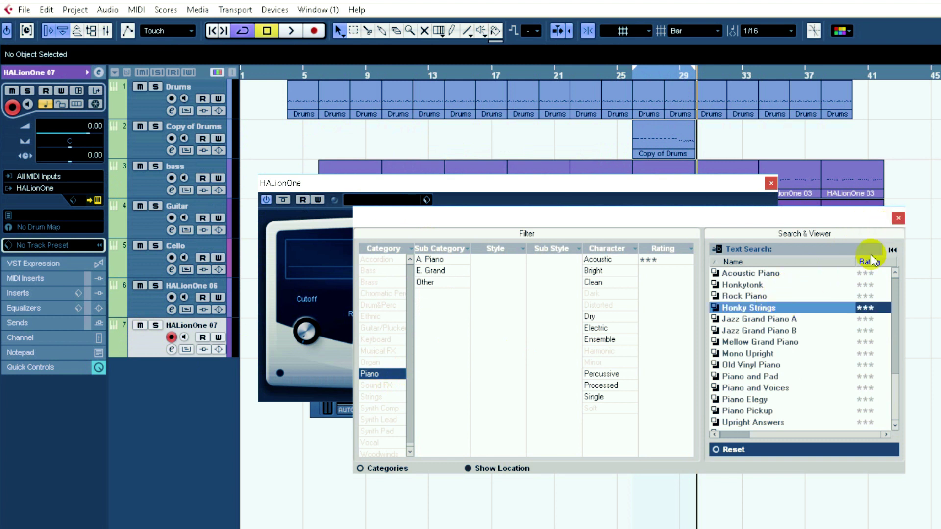
left_click(899, 218)
left_click(771, 182)
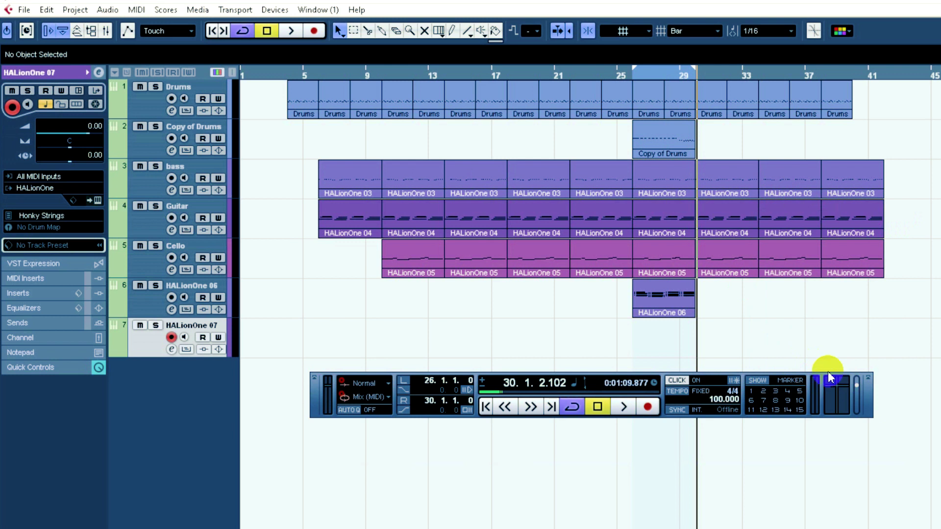
Step: Record a Honky Strings part on the HALionOne 07 track, starting from bar 25
left_click(624, 76)
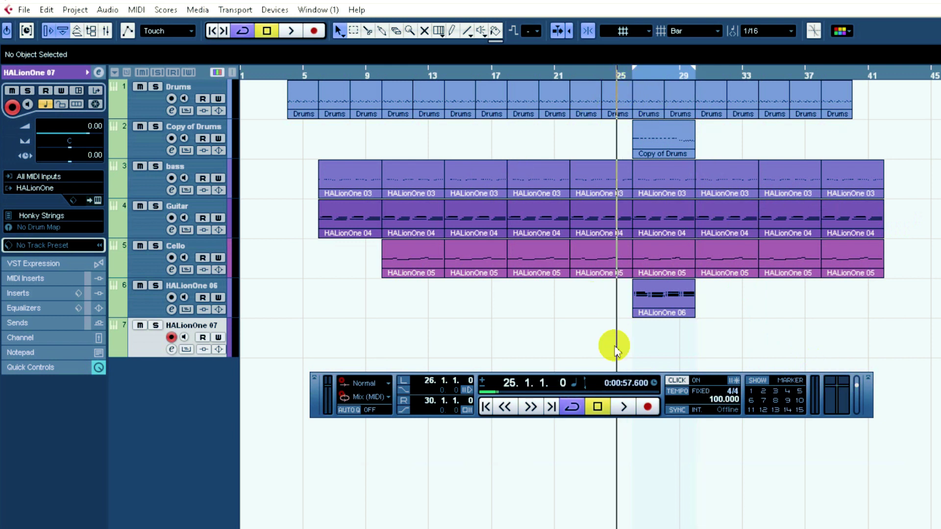
left_click(645, 409)
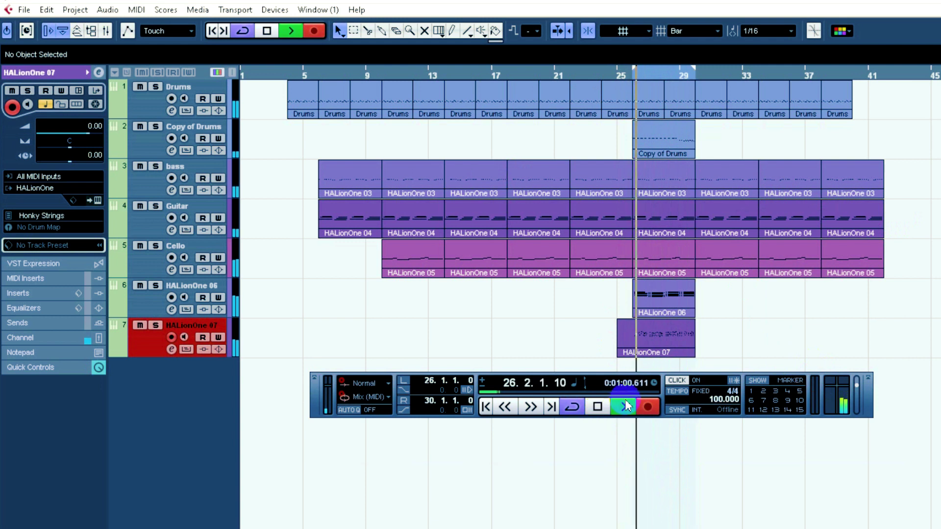
left_click(648, 408)
Step: Review the recorded notes on the HALionOne 07 track, trim the part to start at bar 26 and stop playback
double_click(650, 339)
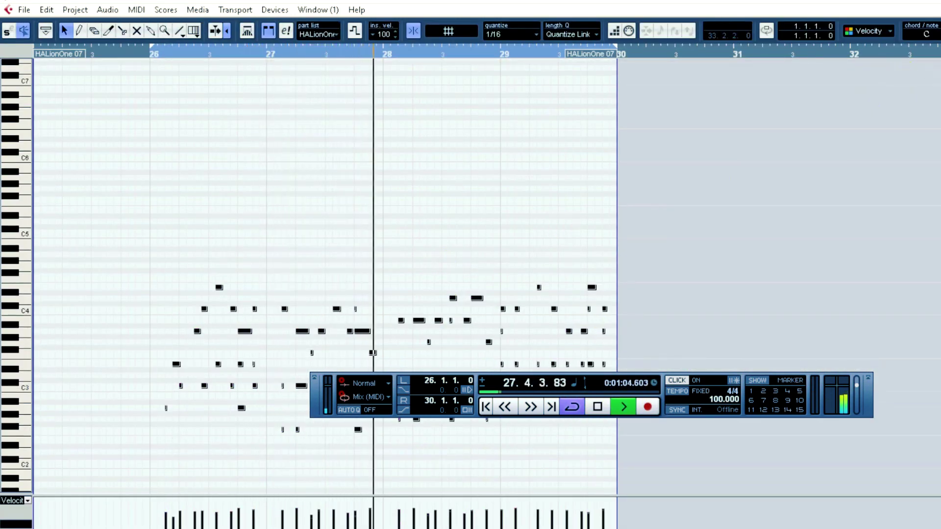
key("ctrl+w")
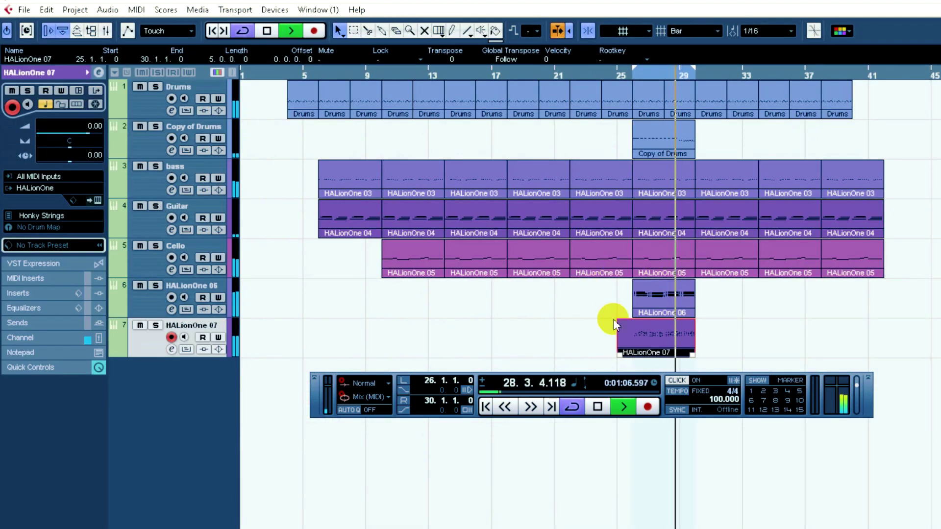
left_click_drag(622, 357, 634, 353)
key("space")
Step: Add one more HALionOne instrument track below the HALionOne 07 track
right_click(125, 382)
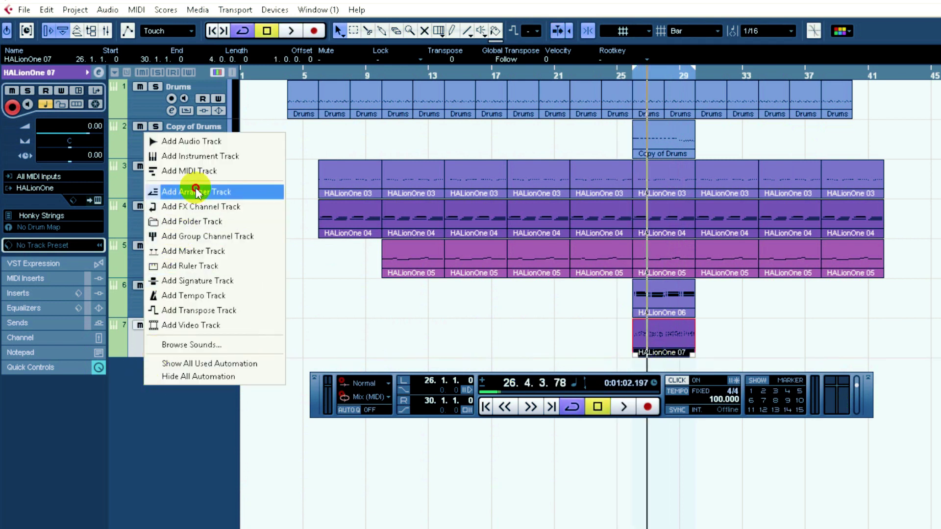
left_click(196, 156)
left_click(530, 173)
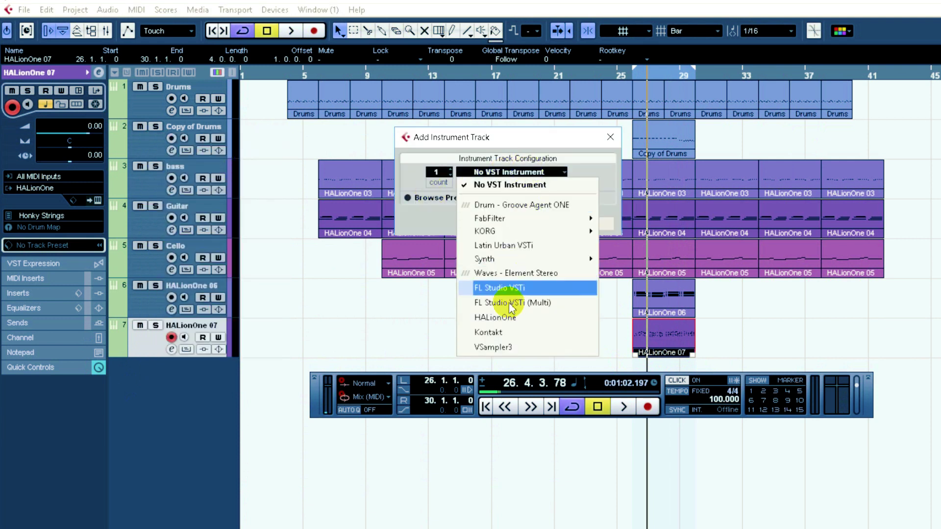
left_click(511, 318)
left_click(528, 225)
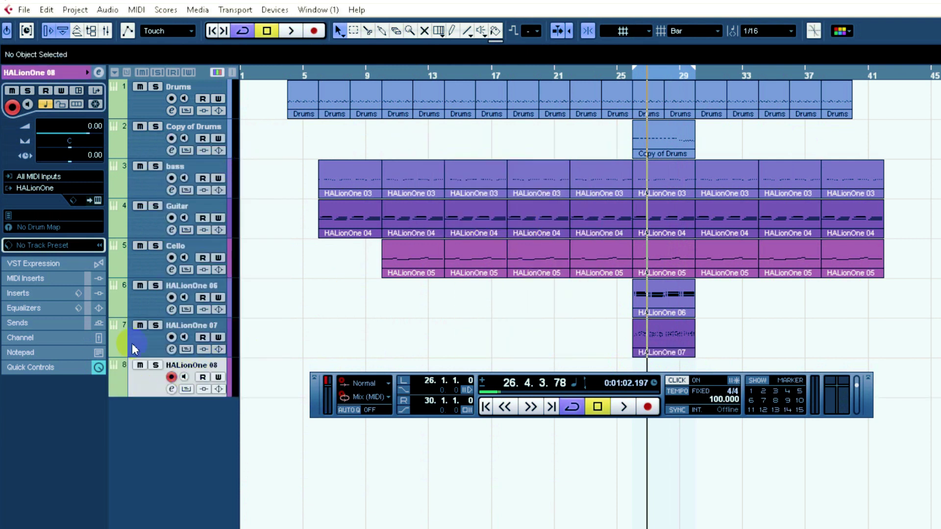
Step: Load the Oboe preset from the Woodwinds category on the HALionOne 08 track and close the instrument windows
left_click(97, 200)
left_click(361, 200)
left_click(382, 371)
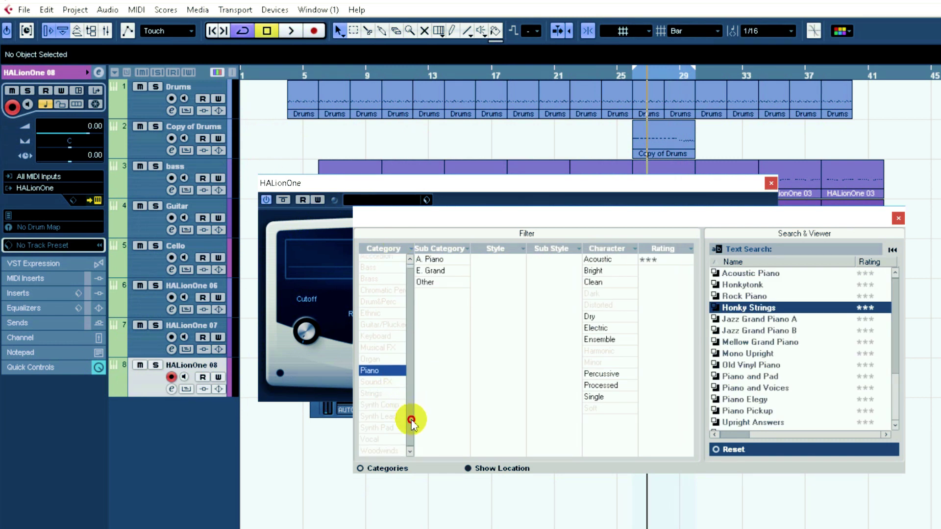
left_click(380, 451)
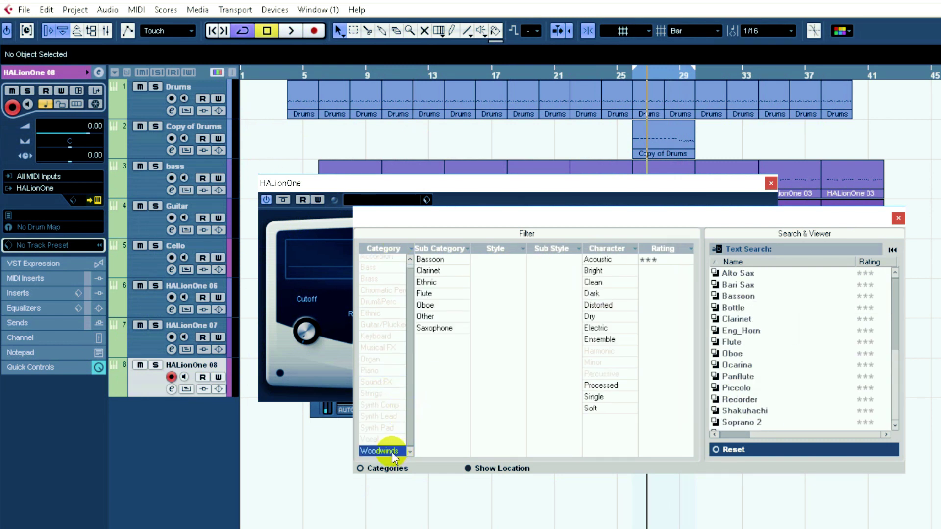
left_click(742, 353)
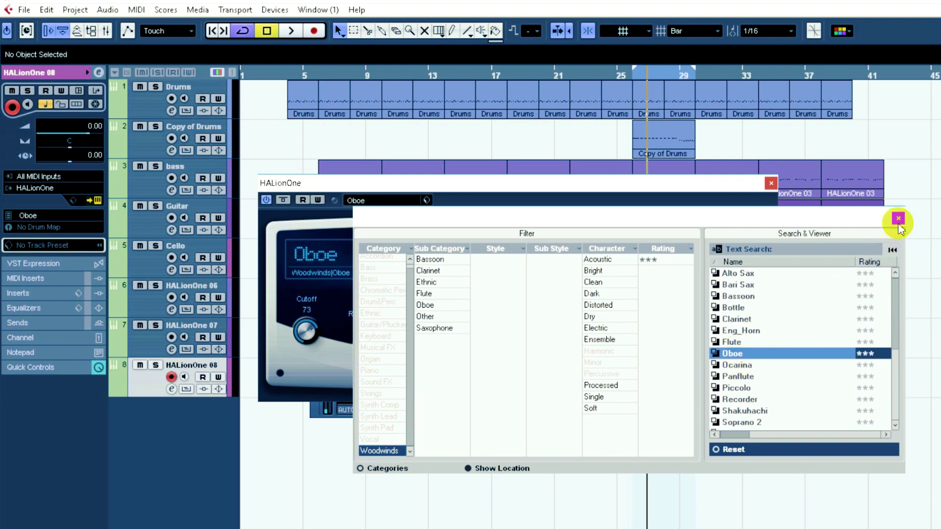
left_click(900, 218)
left_click(772, 184)
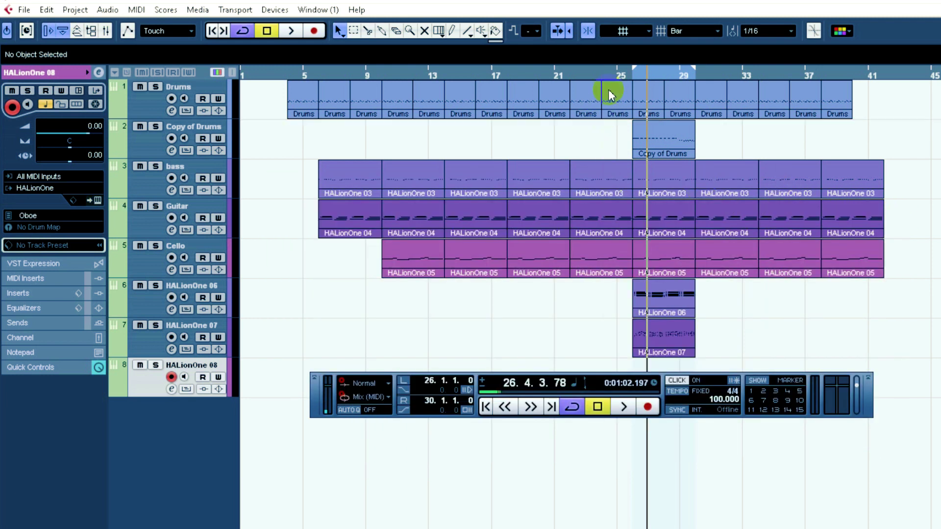
Step: Record an oboe part from bar 25 on the HALionOne 08 track and move the transport bar below the part
left_click(620, 76)
left_click(647, 409)
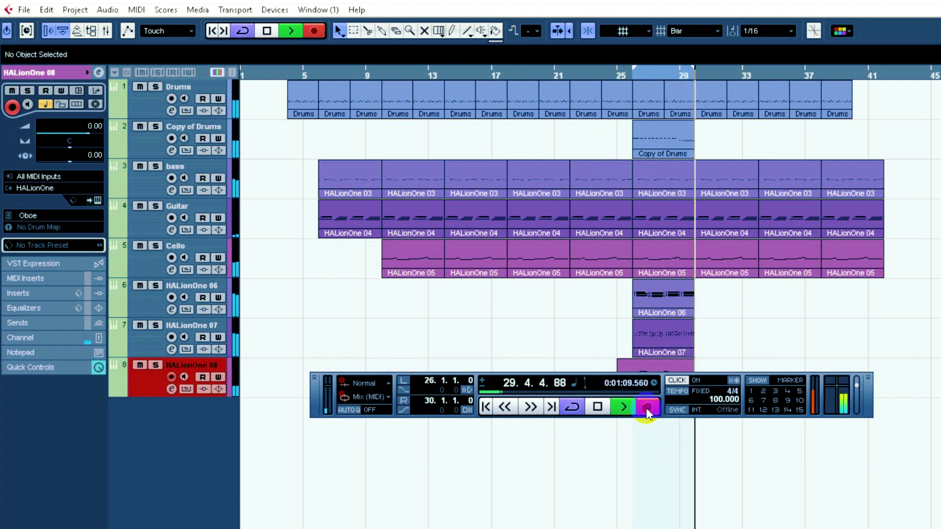
left_click(647, 411)
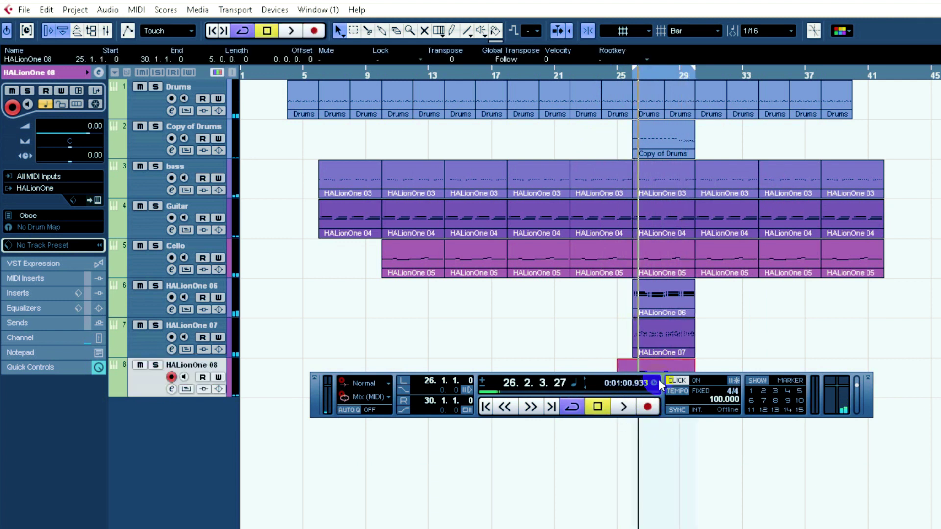
left_click_drag(659, 384, 654, 431)
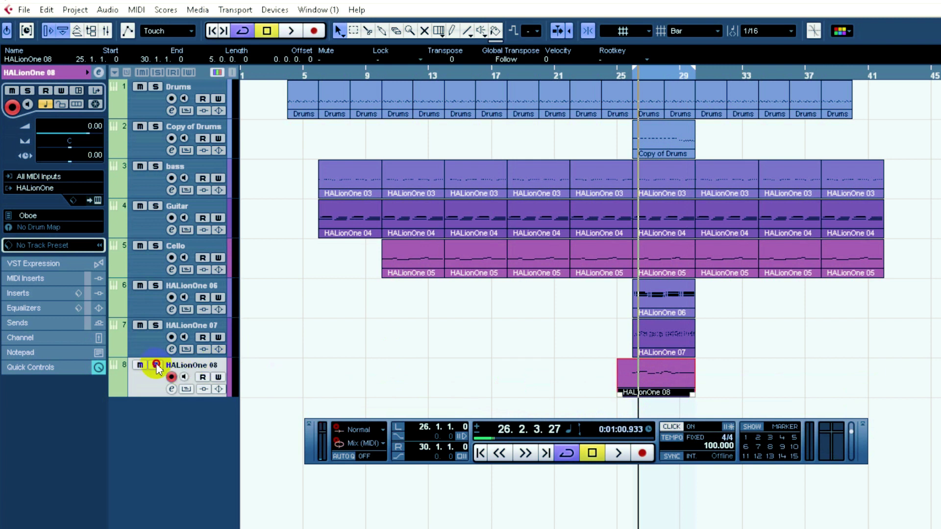
Step: Solo the oboe track and quantize its recorded notes to 1/16, playing them back from bar 26
key("space")
double_click(652, 378)
key("q")
left_click(232, 223)
left_click(143, 53)
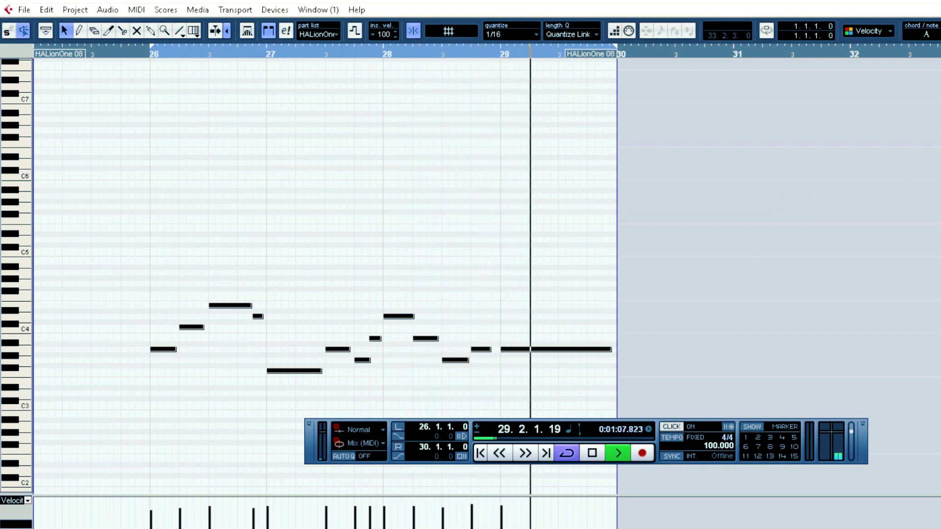
key("Return")
Step: Stop playback, trim the oboe part to start at bar 26 and turn off the track's solo
key("space")
left_click_drag(619, 403, 633, 395)
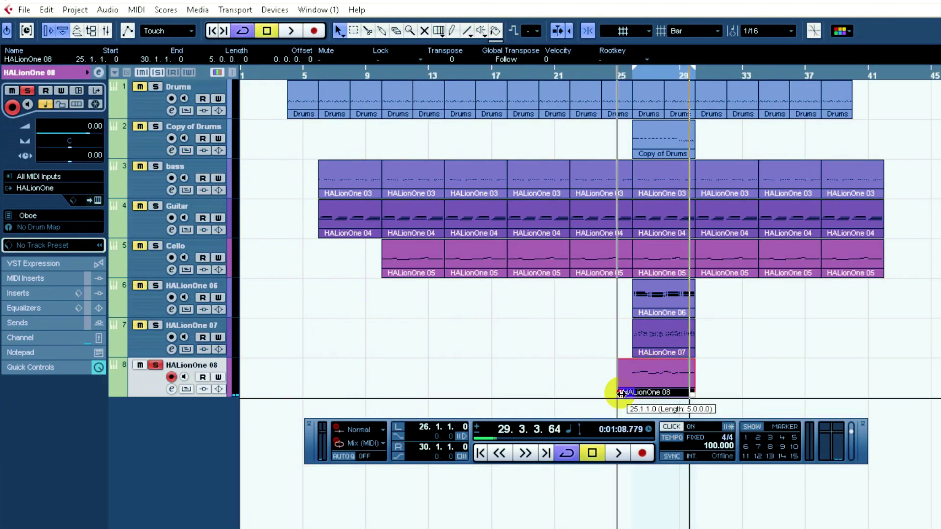
left_click(155, 366)
Step: Add a new HALionOne instrument track below the oboe track
right_click(156, 409)
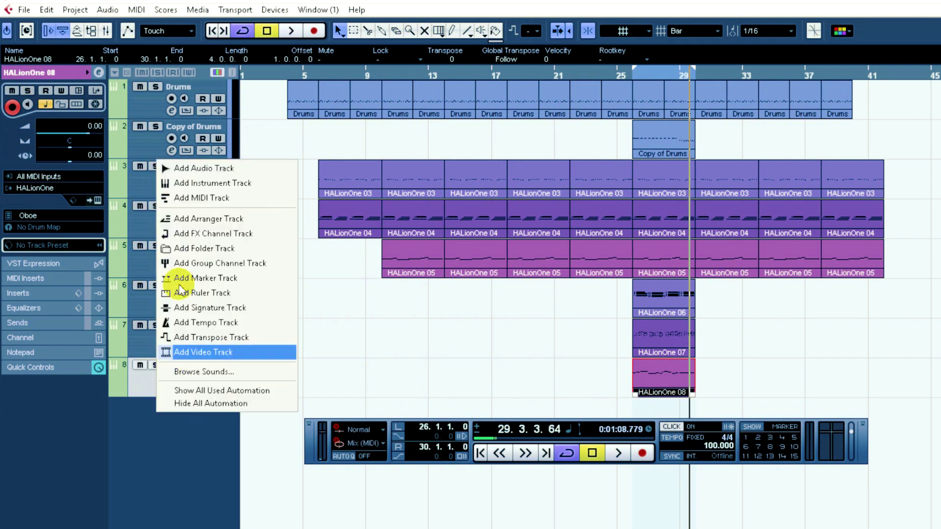
left_click(209, 180)
left_click(479, 173)
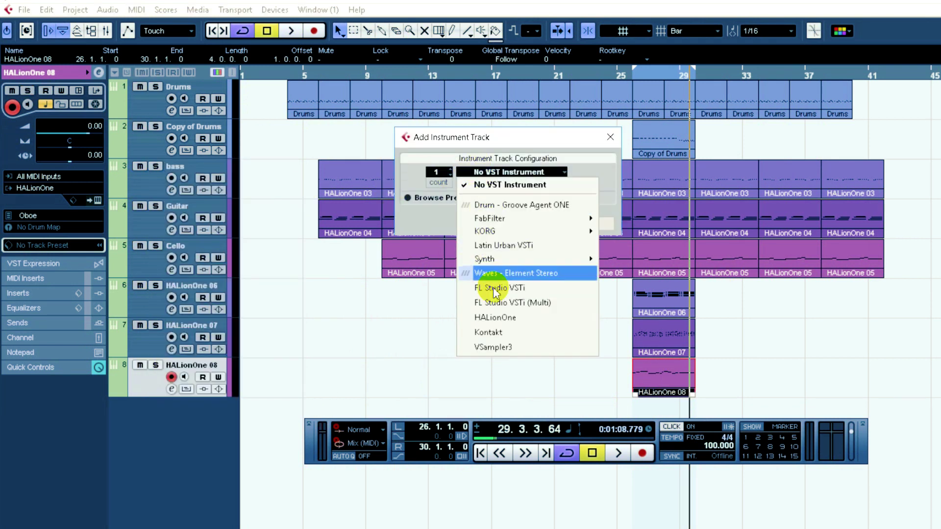
left_click(507, 319)
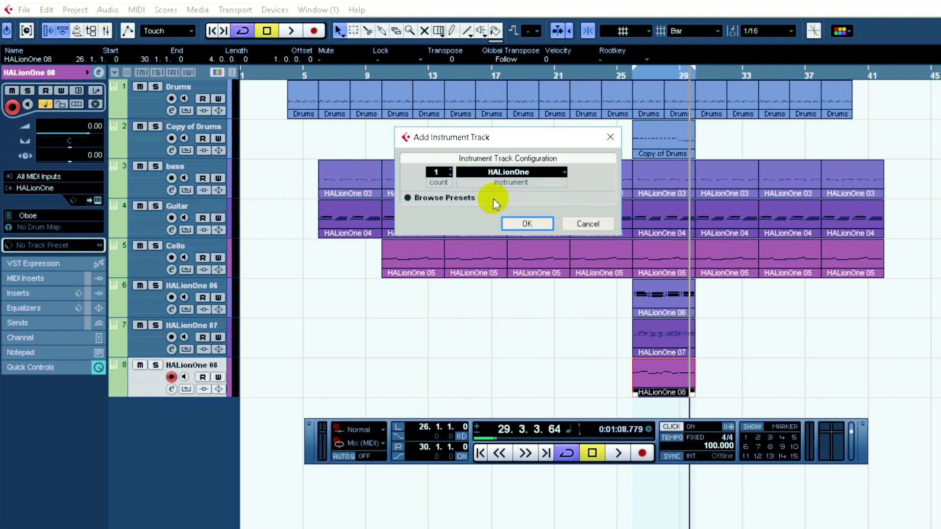
left_click(511, 225)
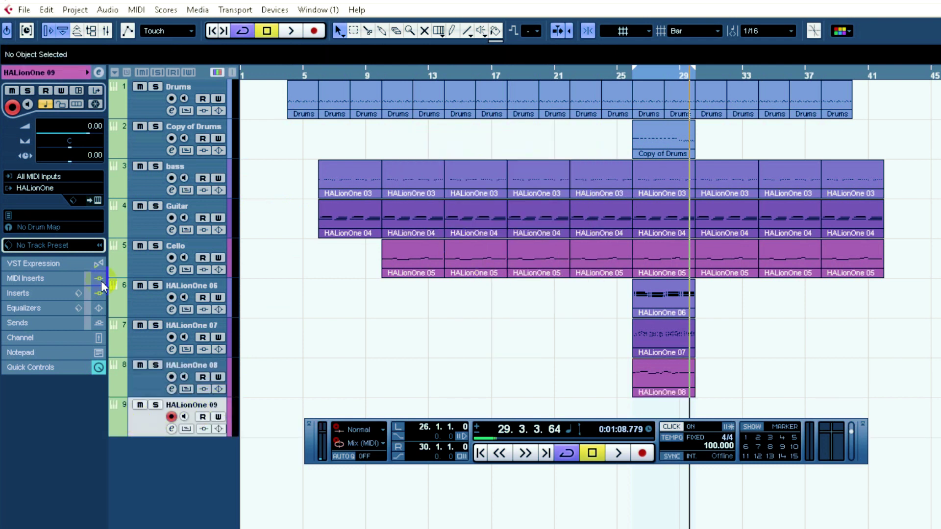
Step: Load the Nylon preset from the Guitar/Plucked category on the HALionOne 09 track and close the instrument windows
left_click(97, 203)
left_click(378, 201)
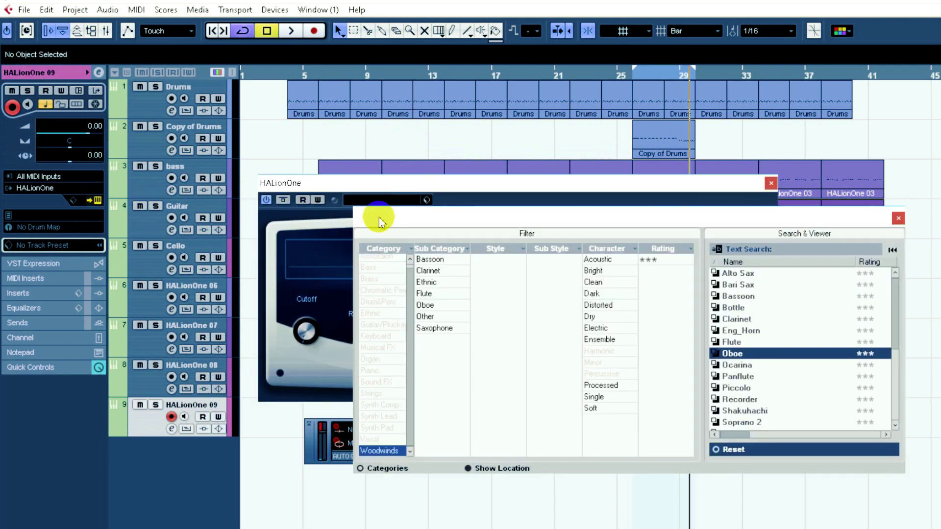
left_click(390, 325)
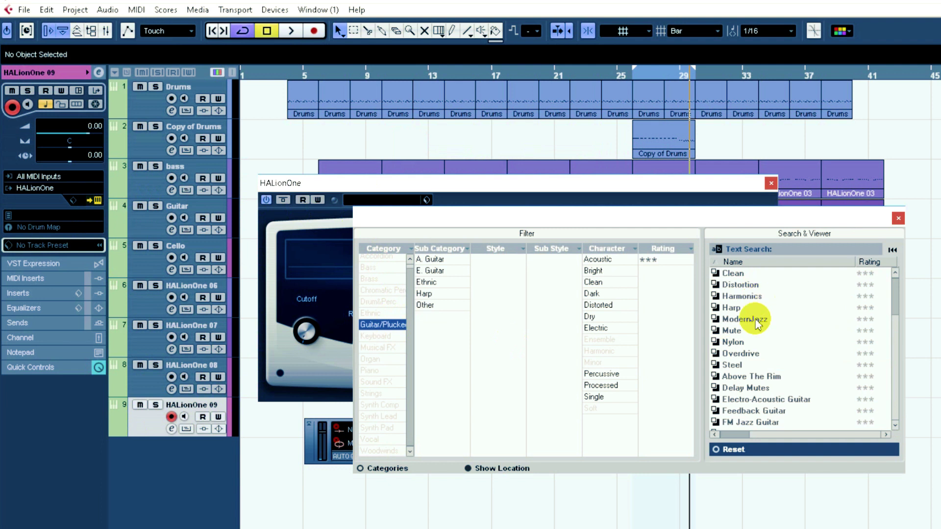
left_click(749, 343)
left_click(898, 218)
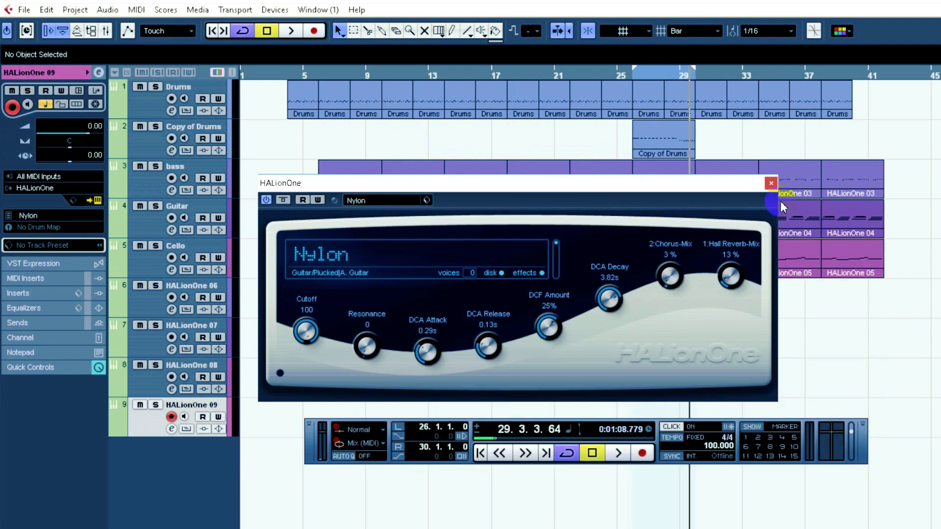
left_click(771, 183)
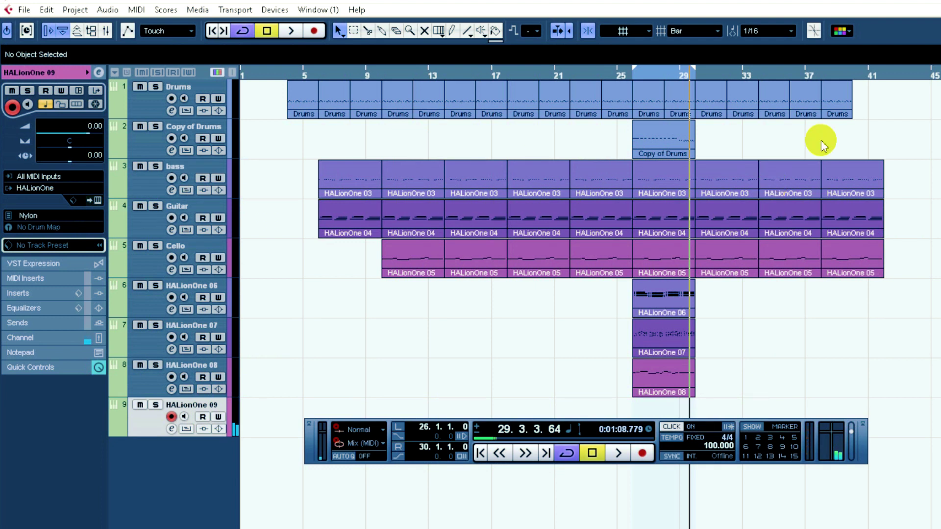
Step: Record a nylon guitar part from bar 25 on the HALionOne 09 track and stop playback
left_click(617, 74)
key("KP_Multiply")
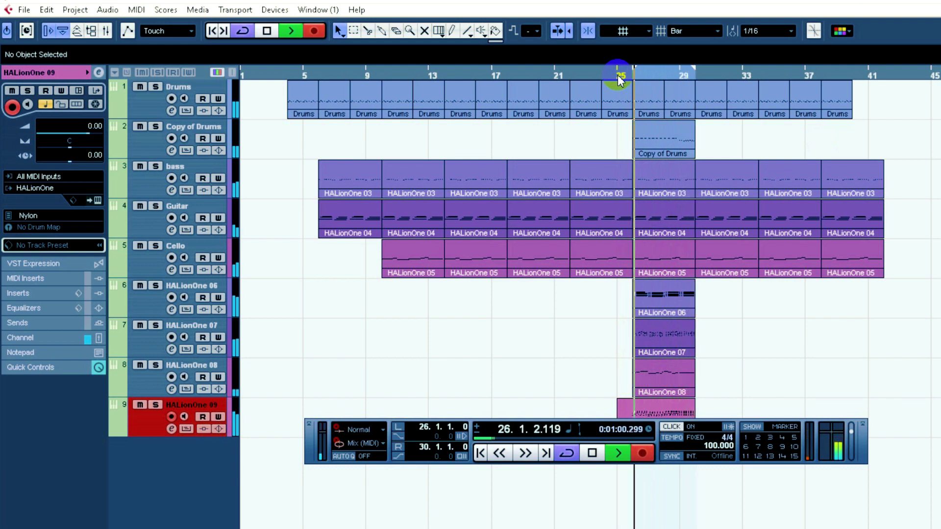
left_click(642, 453)
key("space")
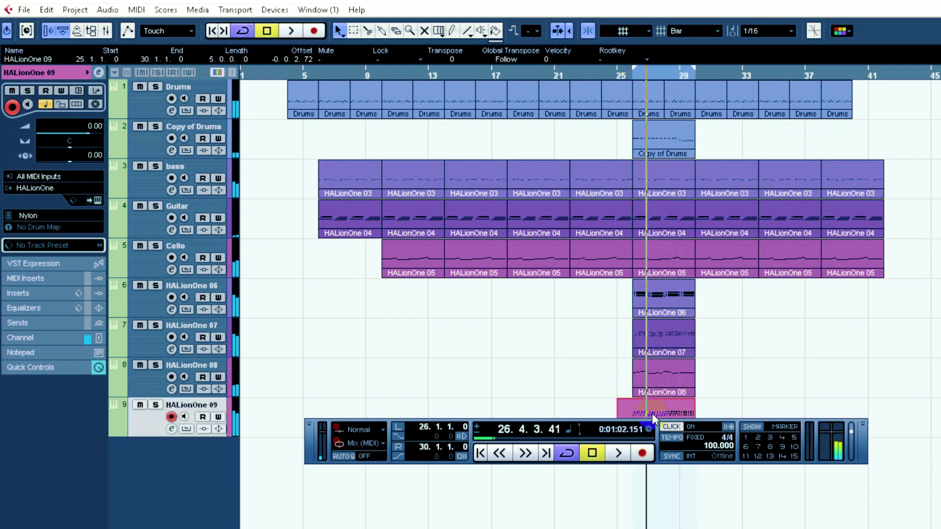
Step: Review the nylon guitar notes from bar 26, move the transport bar off the part and trim its start to bar 26
double_click(653, 411)
key("ctrl+a")
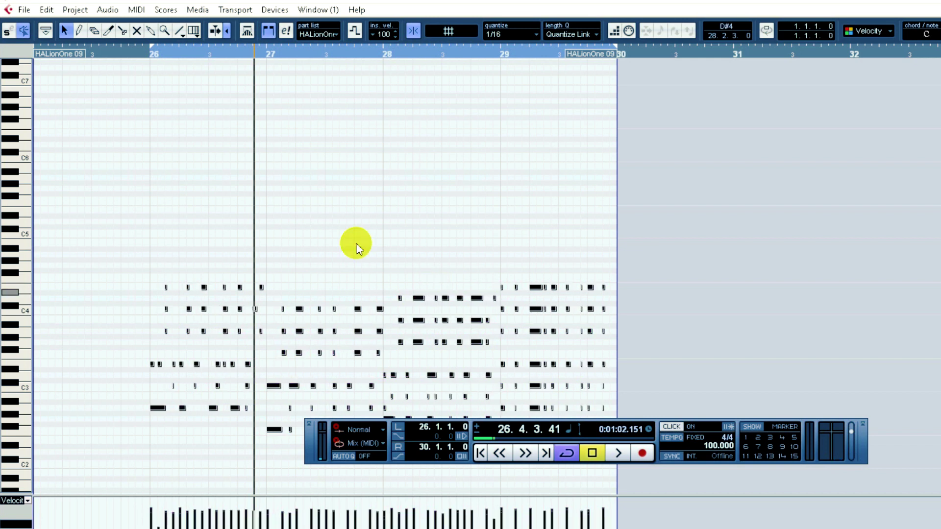
left_click(149, 53)
key("space")
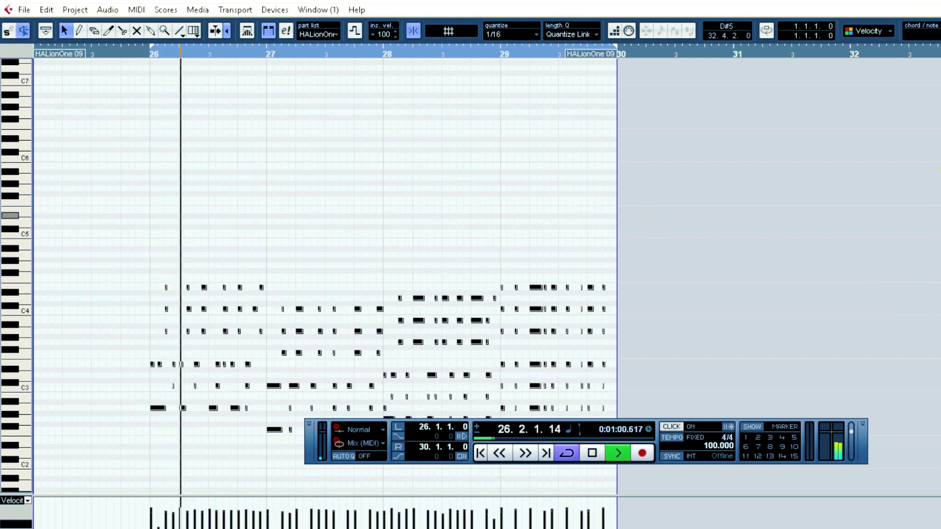
key("Escape")
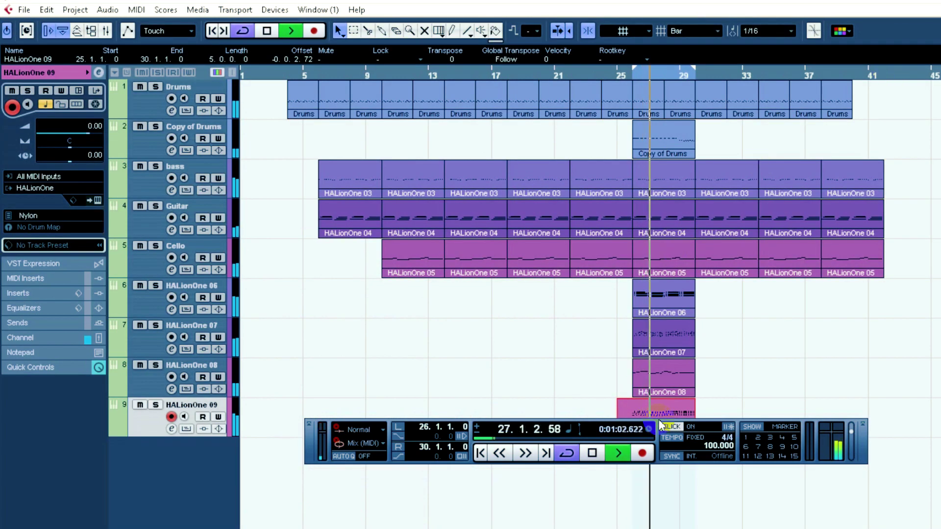
left_click_drag(662, 428, 661, 412)
left_click_drag(619, 434, 635, 435)
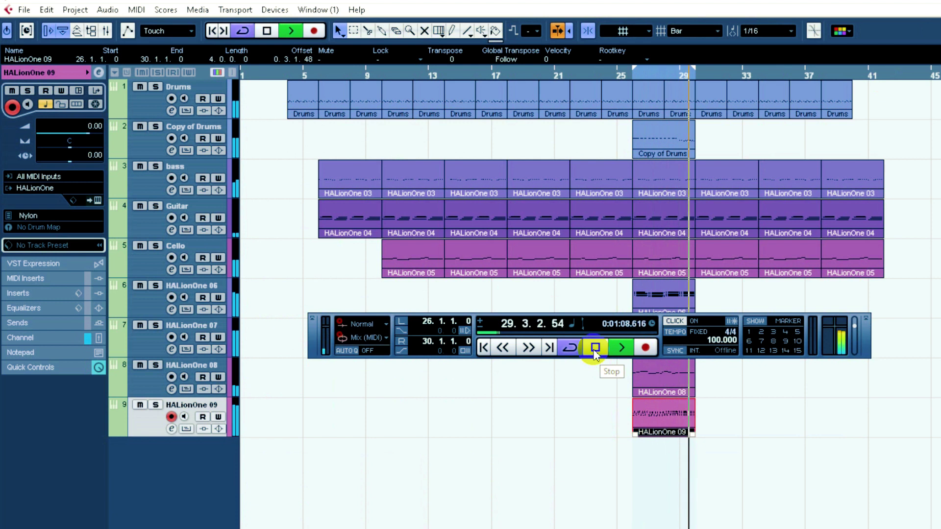
left_click(596, 349)
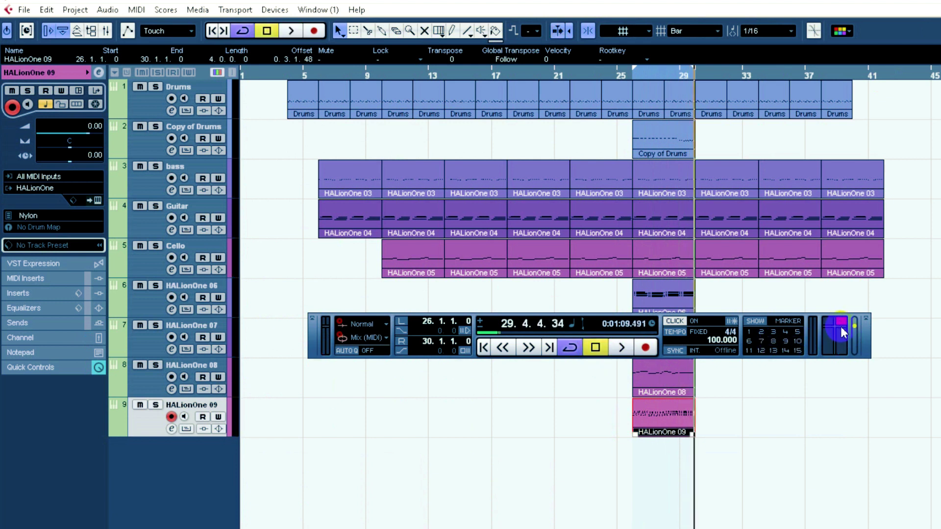
Step: Add a HALionOne instrument track below the nylon guitar track and open its instrument window
right_click(178, 460)
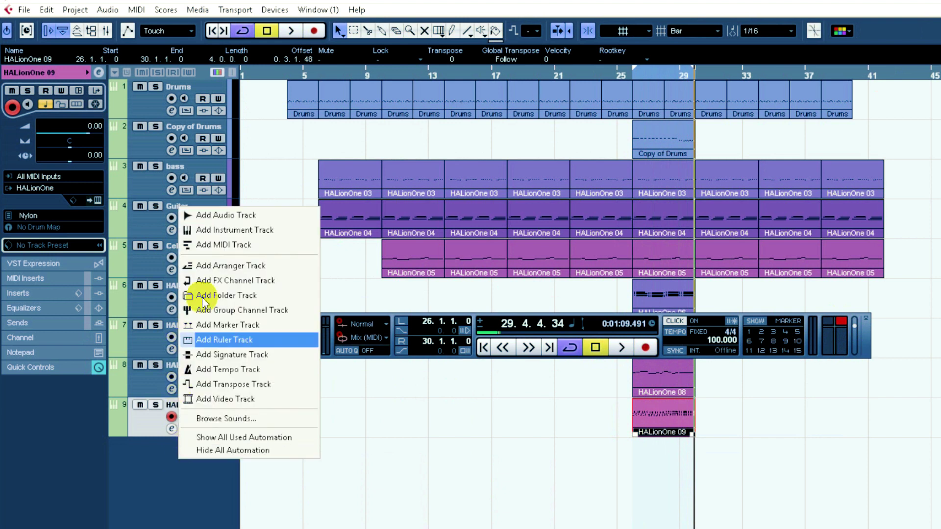
left_click(231, 231)
left_click(496, 171)
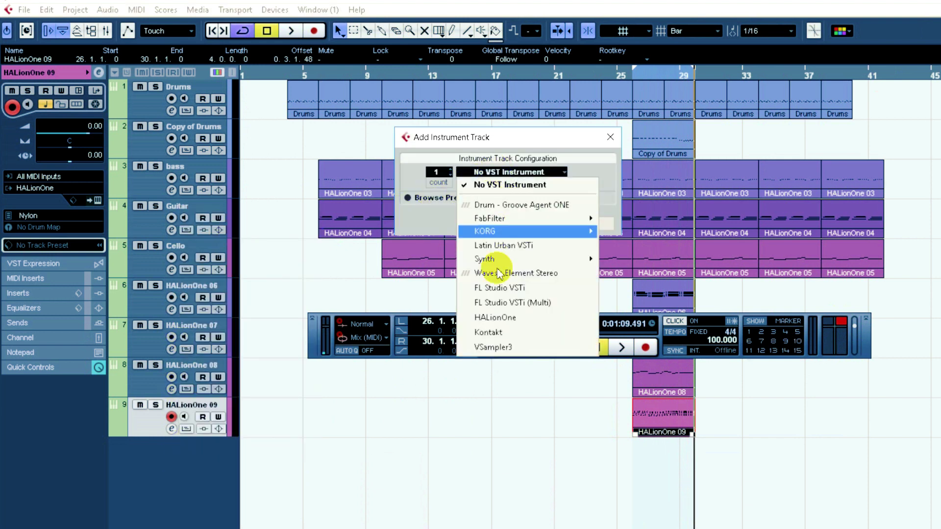
left_click(493, 318)
left_click(517, 225)
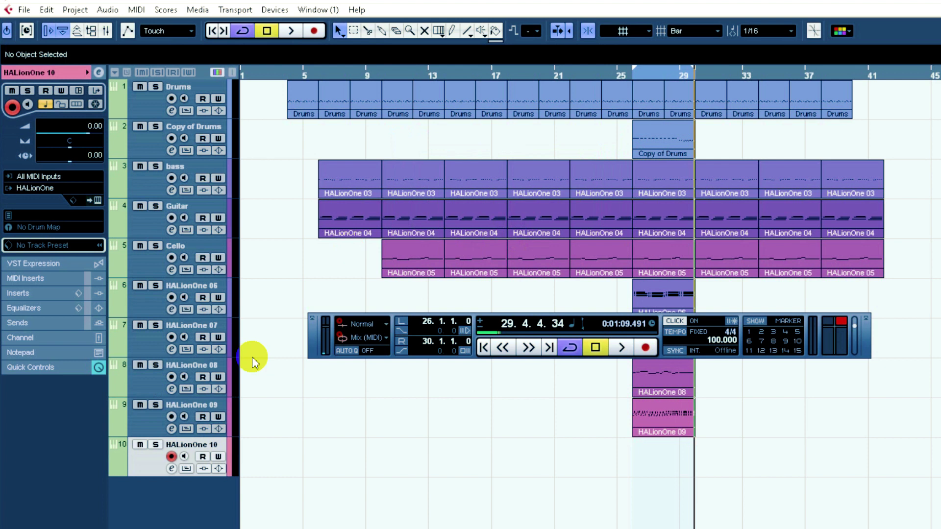
left_click(96, 201)
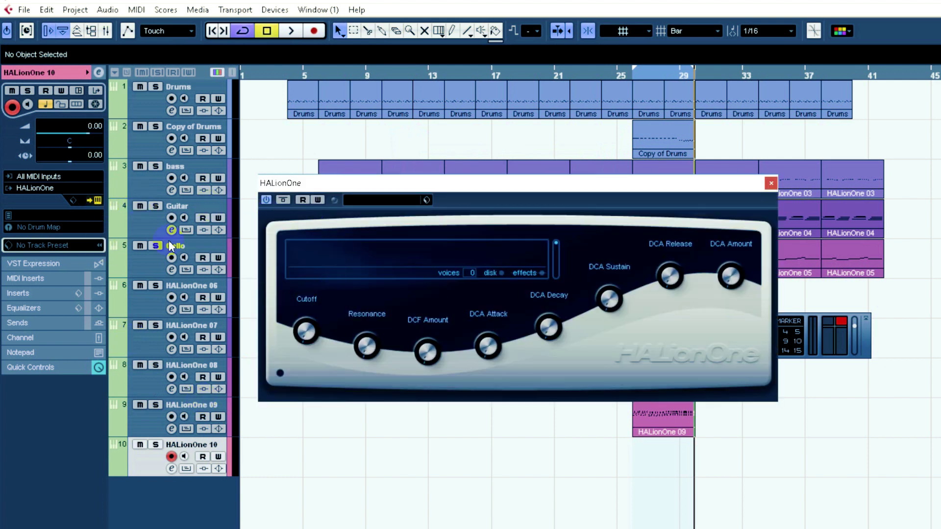
Step: Load the Distortion preset from the Guitar/Plucked category on the HALionOne 10 track and close the instrument windows
left_click(381, 201)
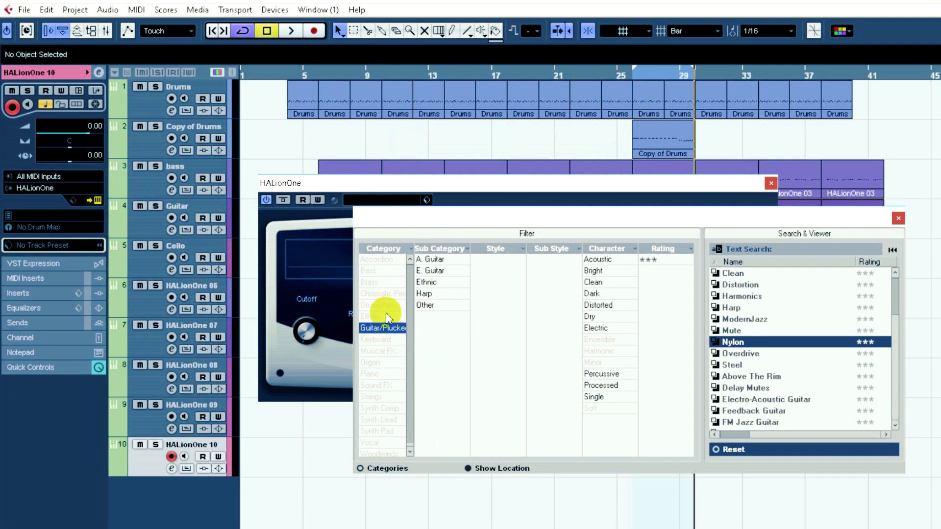
left_click(736, 284)
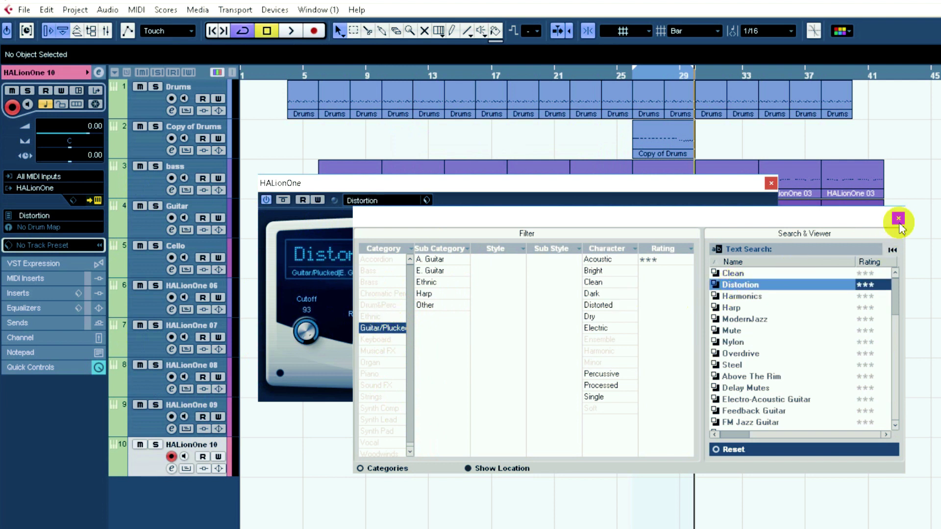
left_click(898, 218)
left_click(772, 185)
Step: Record a distortion guitar part from bar 25 on the HALionOne 10 track and stop at the end of the loop
left_click(619, 74)
key("KP_Multiply")
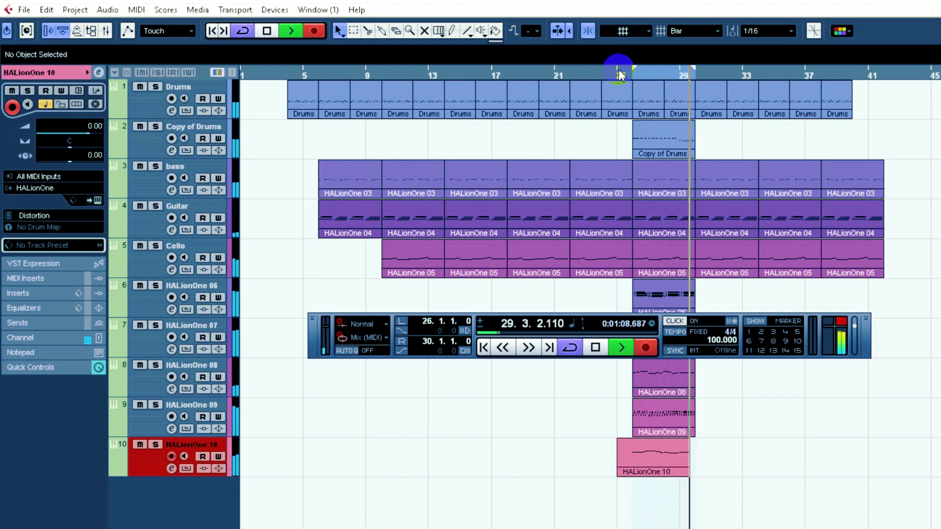
key("space")
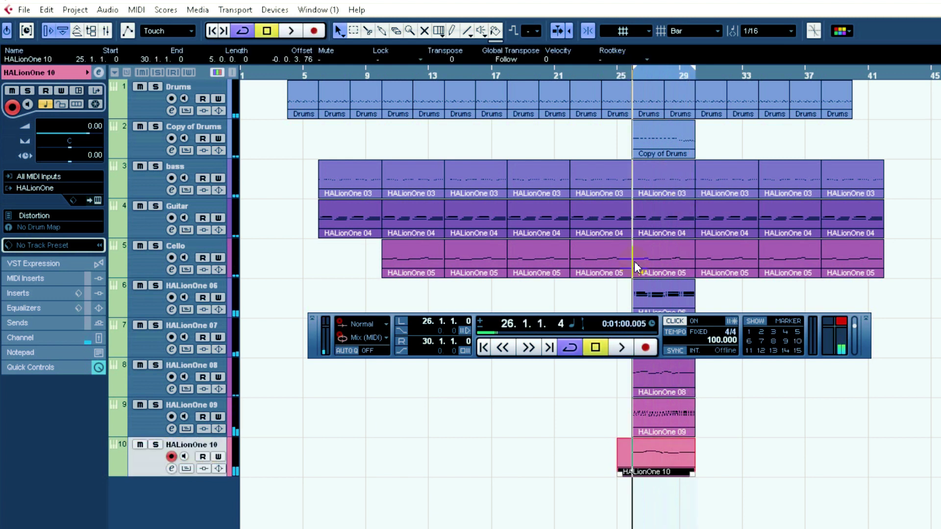
Step: Review the distortion guitar notes in the key editor and trim the part's start to bar 26
double_click(647, 460)
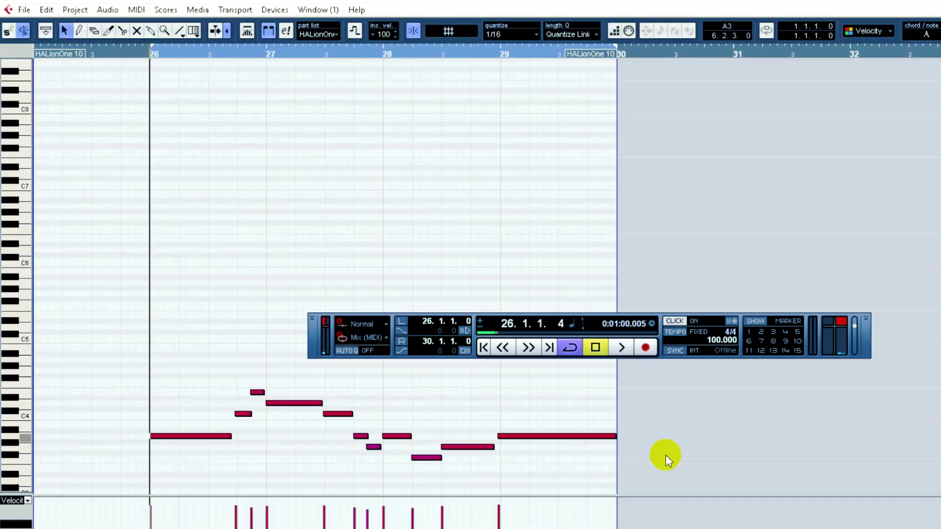
left_click(305, 346)
key("Return")
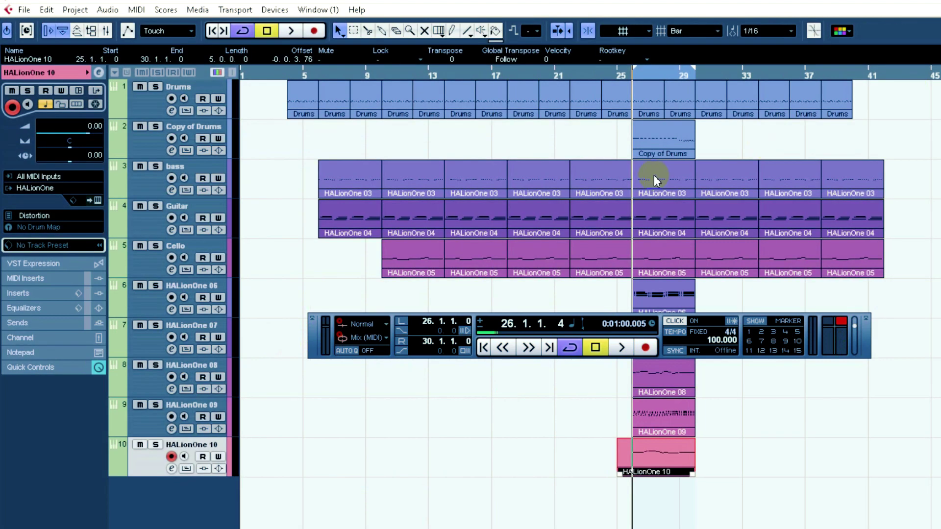
left_click_drag(629, 469, 628, 471)
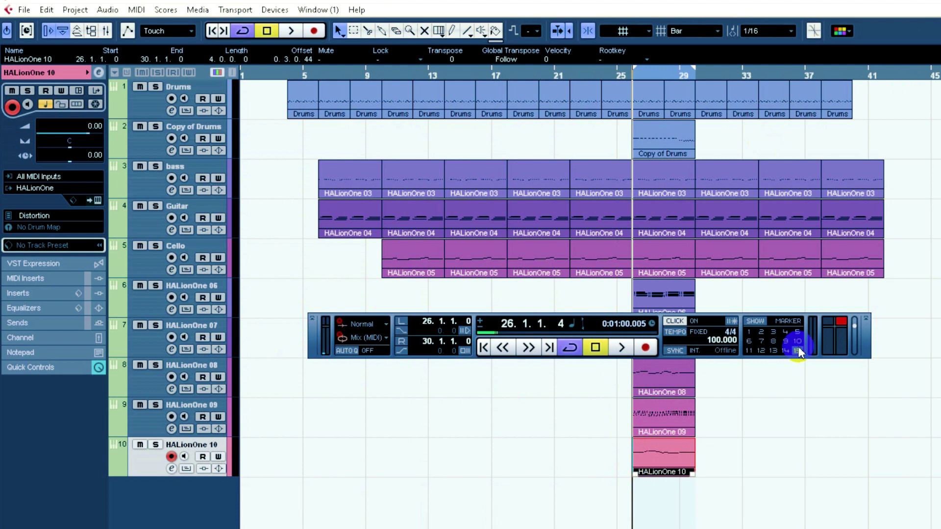
Step: Play the arrangement from bar 22 into the new parts, stop playback and select the Copy of Drums part
left_click(569, 75)
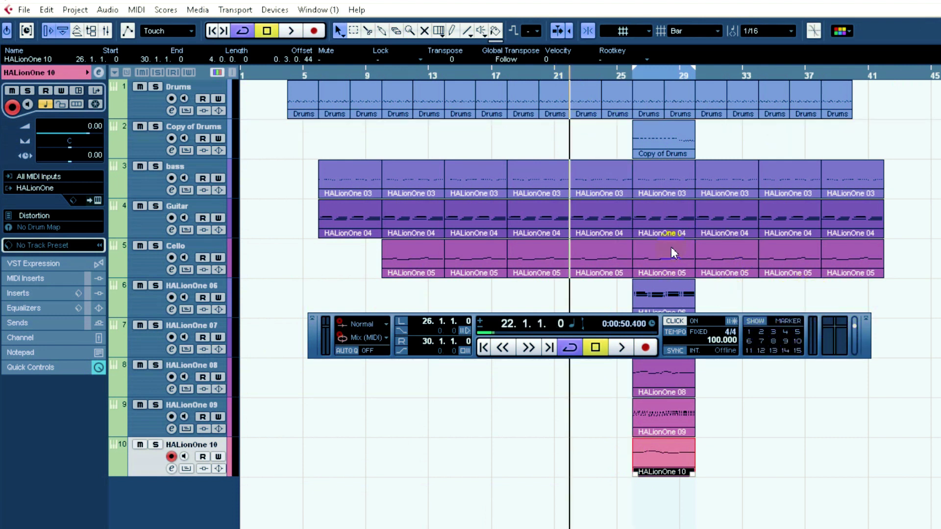
key("space")
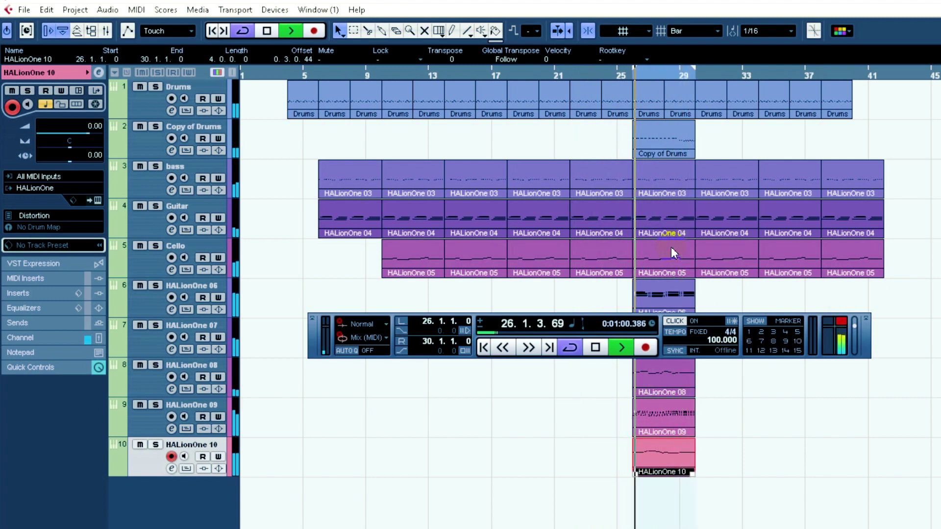
key("space")
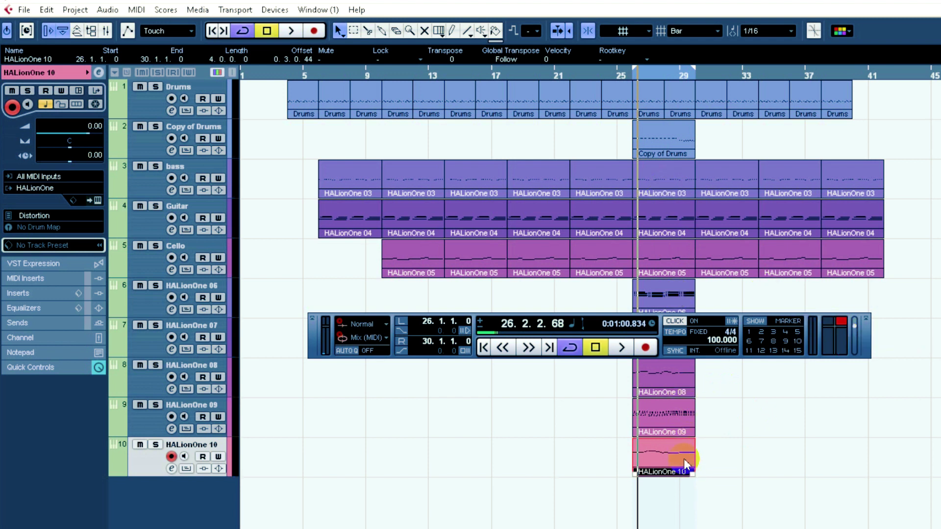
left_click(689, 146)
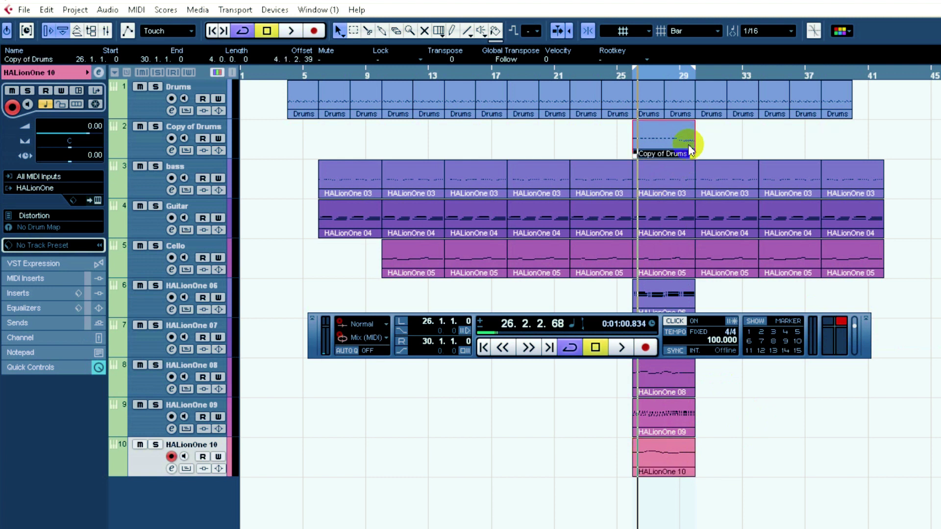
Step: Open the mixer, clear the Stereo Out clip indicator with its fader at 0.00, and move the transport bar off the channels
left_click(845, 333)
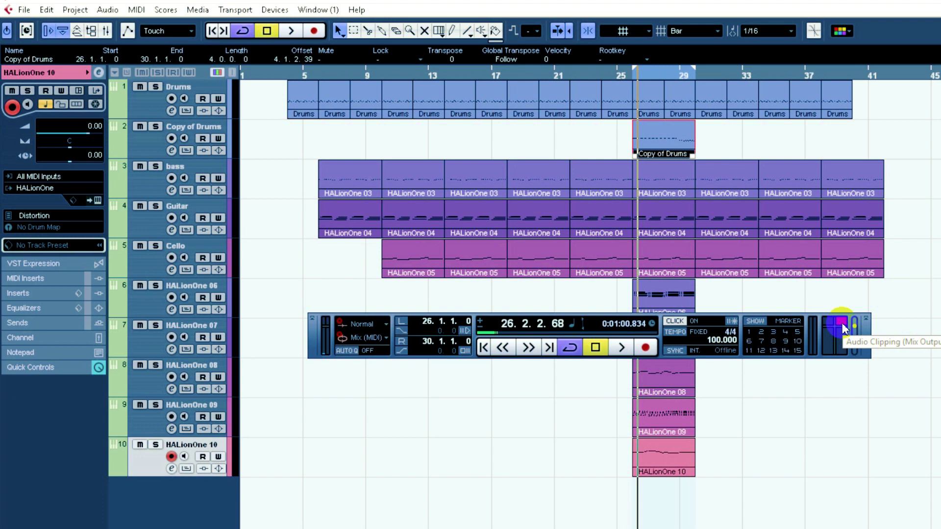
left_click(841, 323)
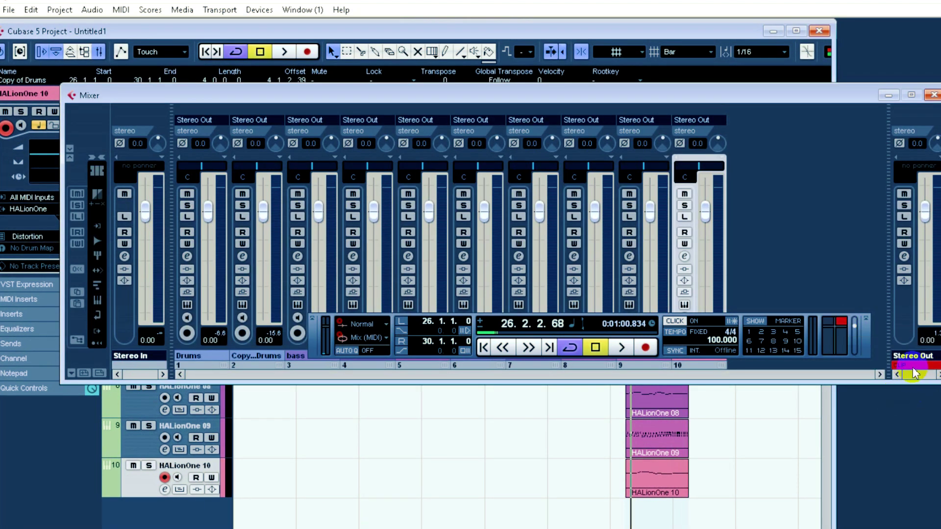
left_click(929, 338)
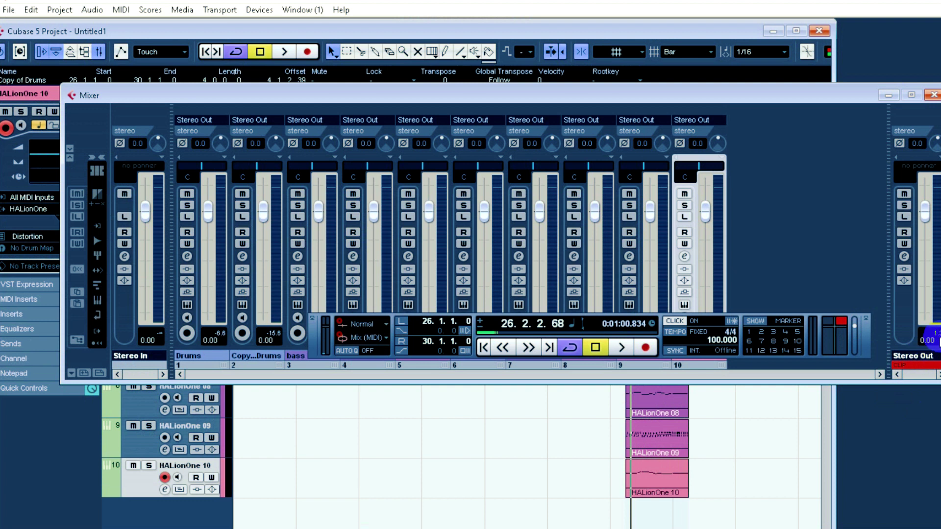
left_click_drag(927, 219, 926, 236)
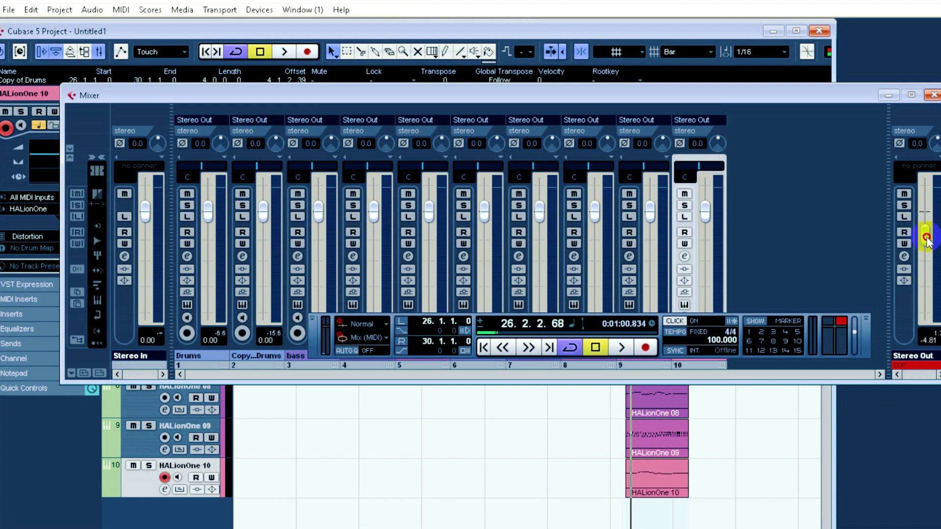
left_click(931, 343)
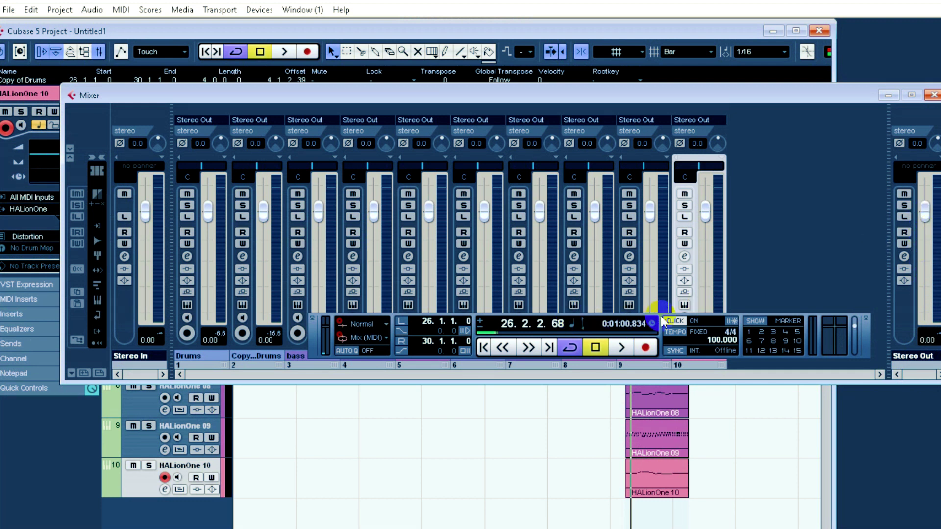
left_click_drag(663, 321, 665, 399)
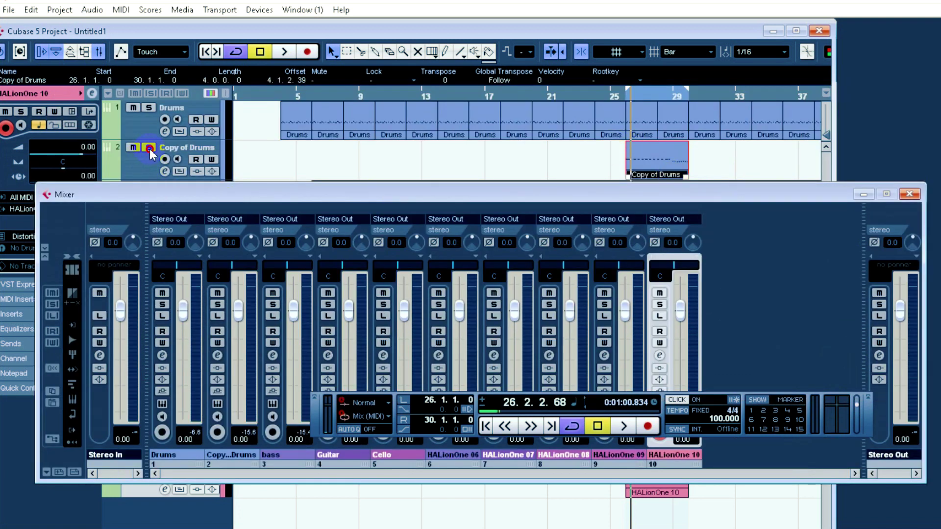
Step: Solo the Copy of Drums track, lower its mixer level to -6.98 during playback and stop
left_click(149, 149)
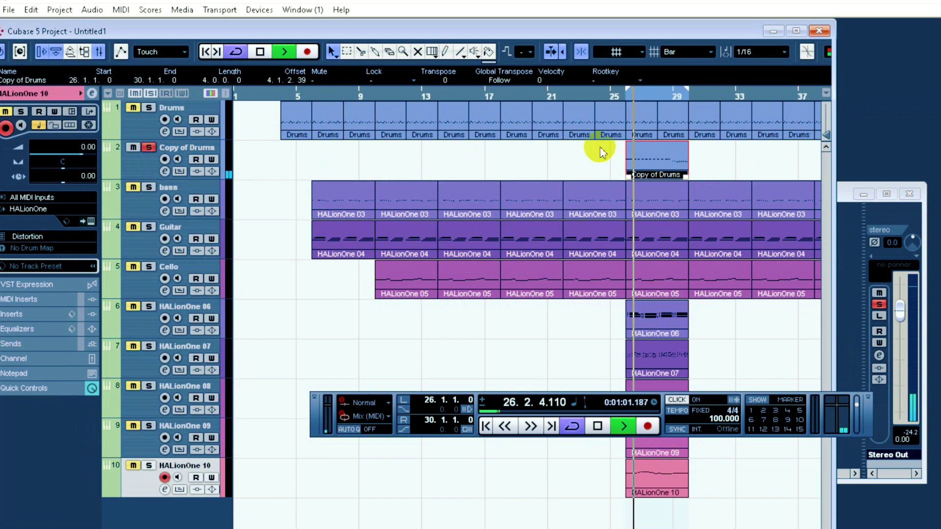
left_click(851, 227)
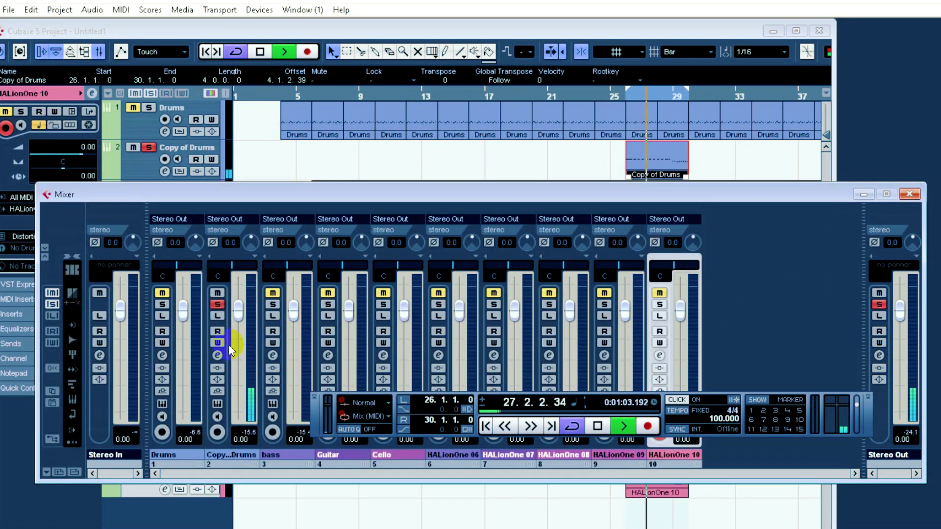
left_click_drag(238, 316, 239, 352)
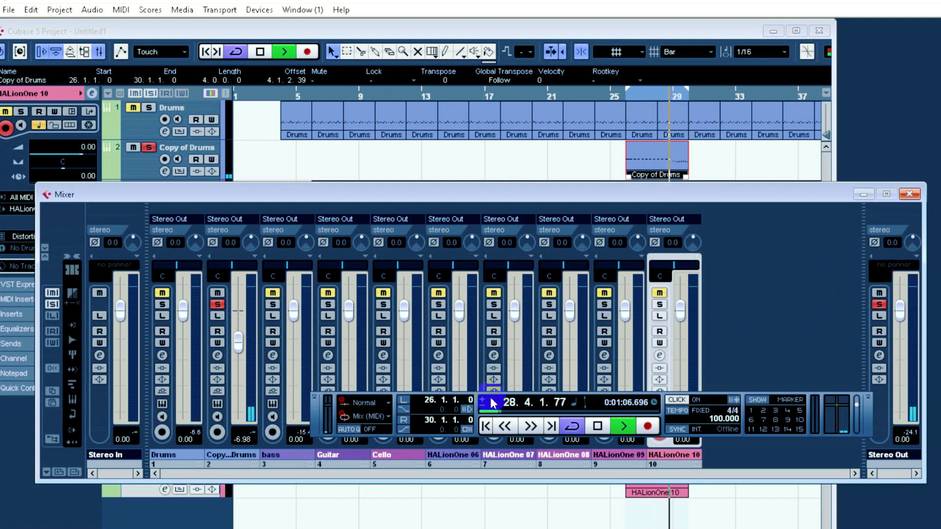
left_click(592, 431)
left_click(324, 332)
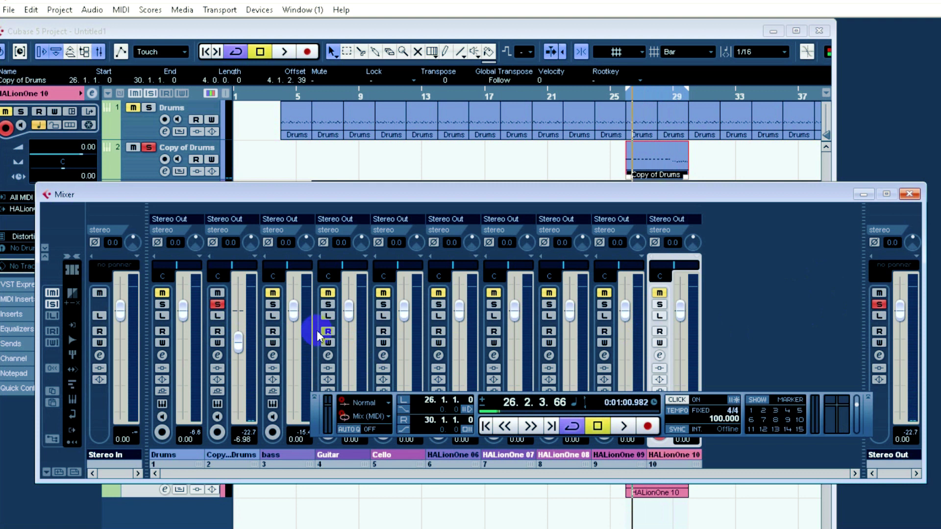
Step: Lower bass to -3.94, Guitar -4.27, Cello -4.63, HALionOne 06 -6.15, 07 -5.37, 08 -4.81, 09 -5.37, 10 -3.61 and unsolo Copy of Drums
left_click_drag(297, 317, 294, 332)
left_click_drag(349, 309, 349, 332)
left_click_drag(404, 309, 404, 335)
left_click_drag(460, 310, 460, 338)
left_click_drag(515, 310, 515, 337)
left_click_drag(577, 317, 625, 354)
left_click_drag(682, 332, 684, 340)
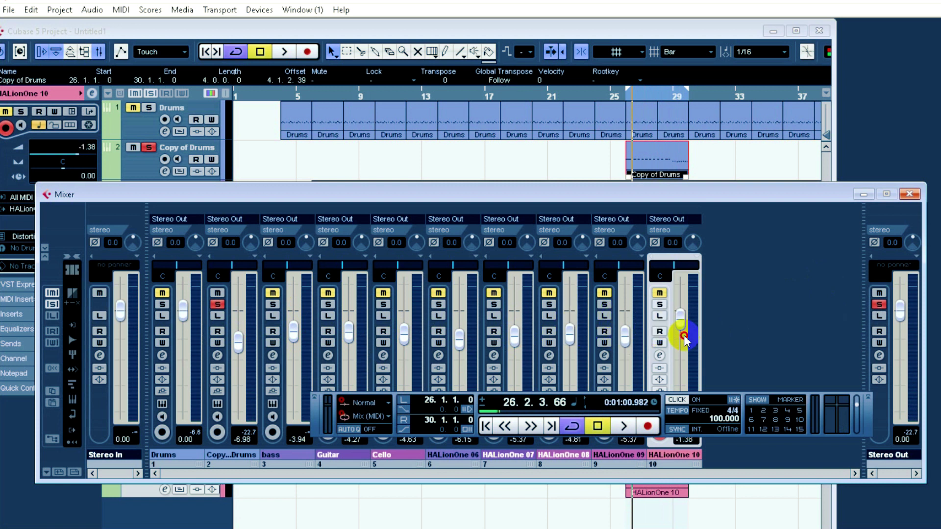
left_click(218, 304)
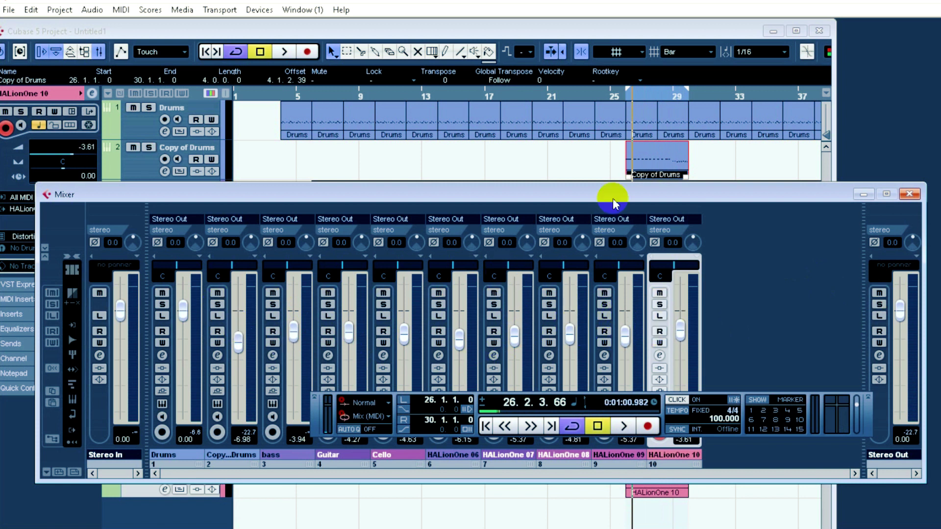
Step: Play the mix from bar 23 with the mixer moved clear of the transport bar and check the channel and Stereo Out peak levels
left_click(576, 96)
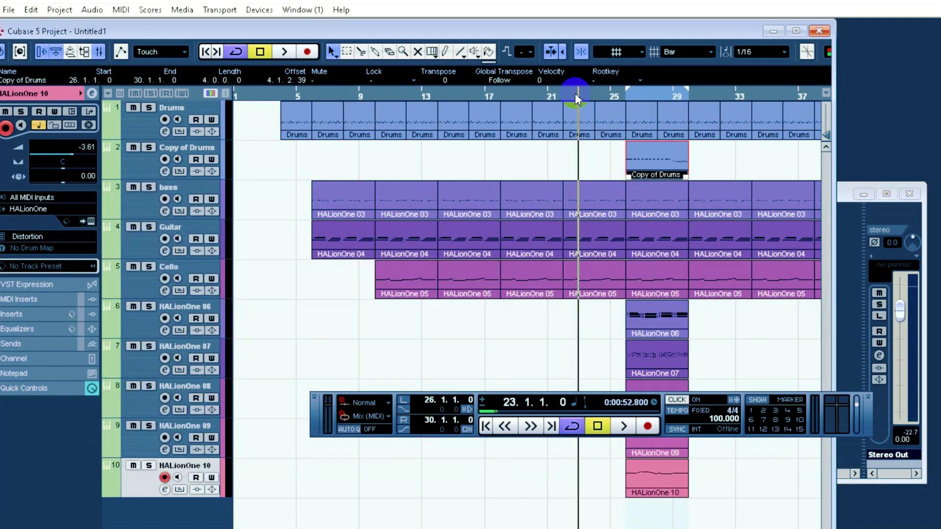
key("space")
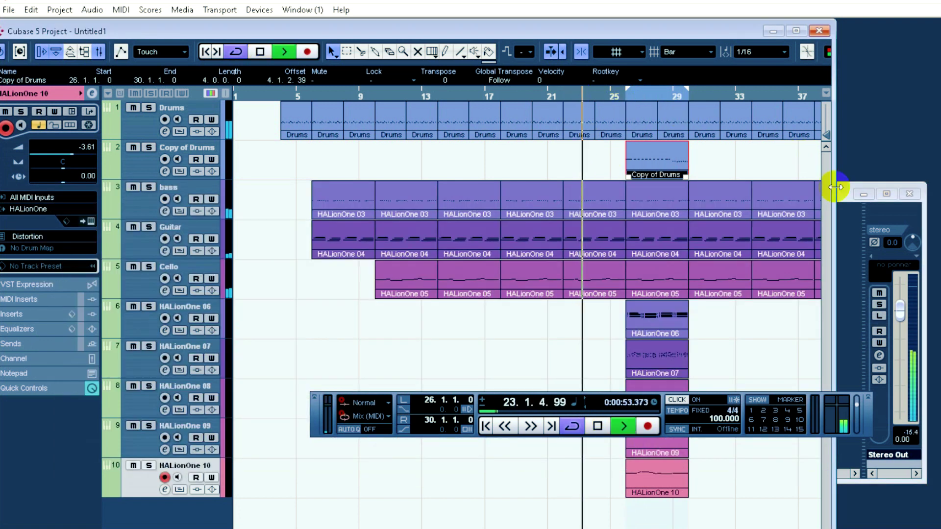
left_click(852, 223)
left_click_drag(775, 197, 760, 95)
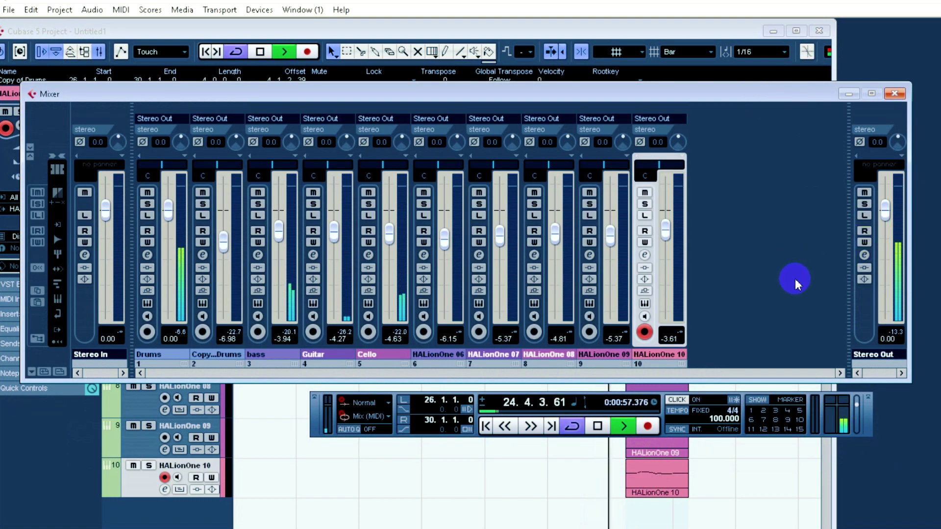
key("space")
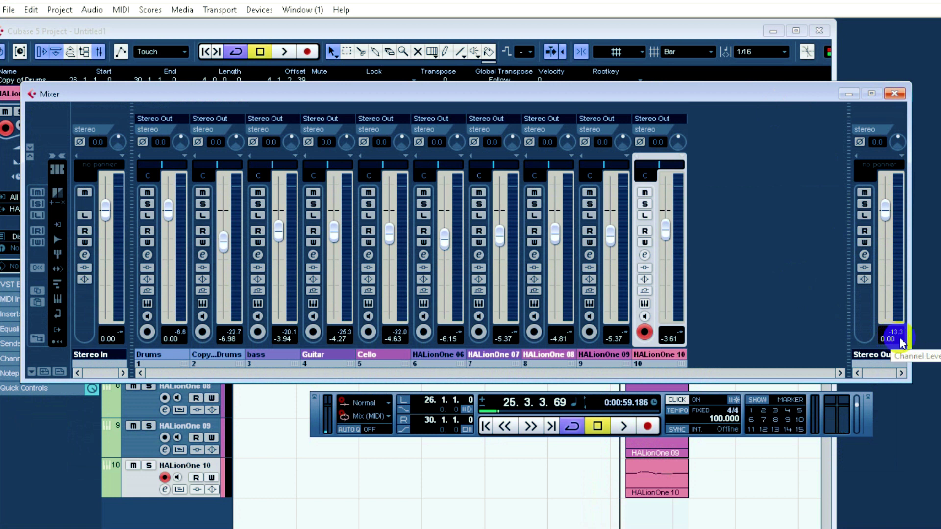
key("space")
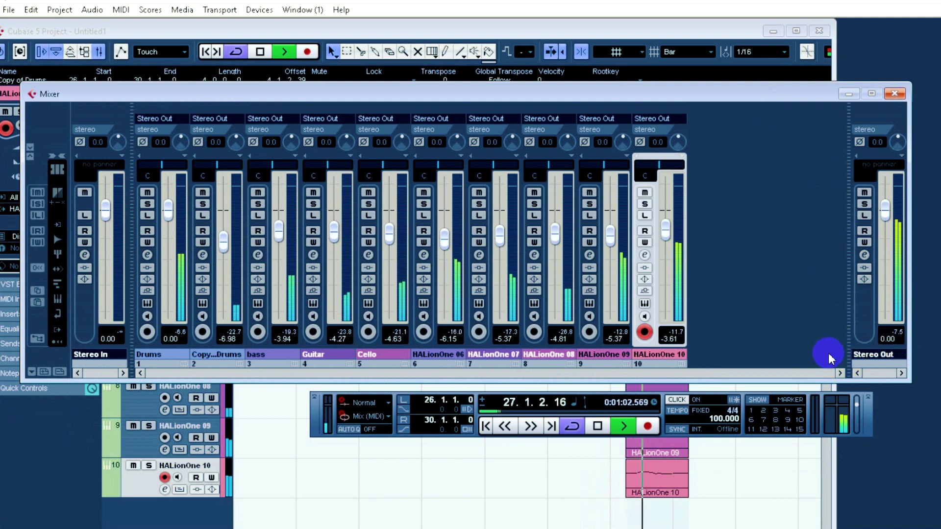
key("space")
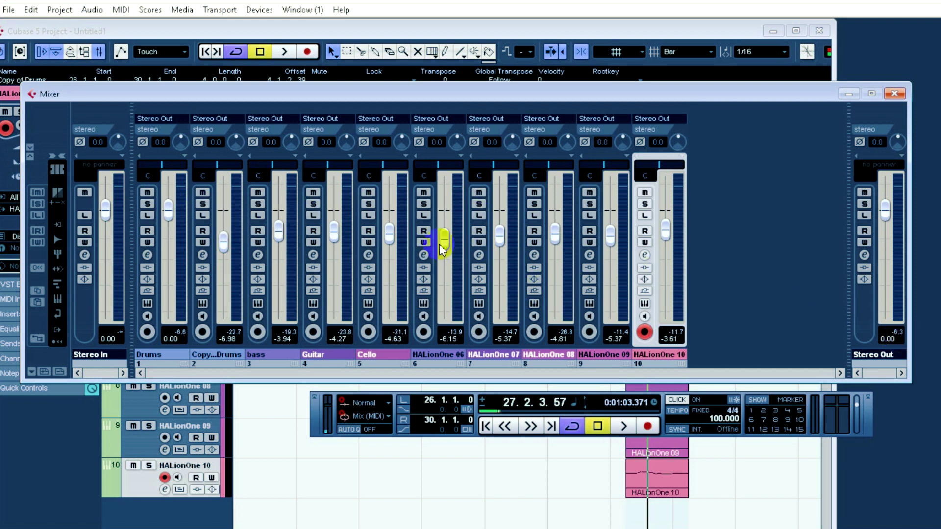
key("space")
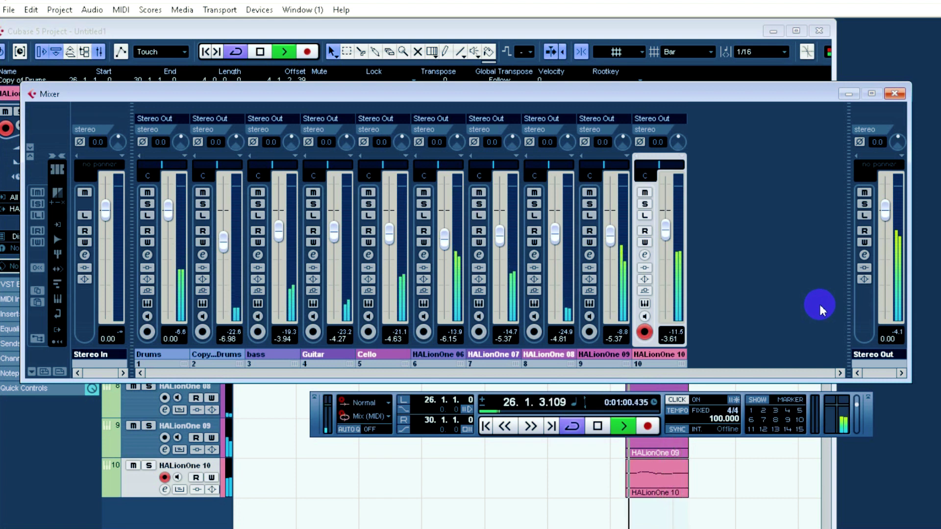
key("space")
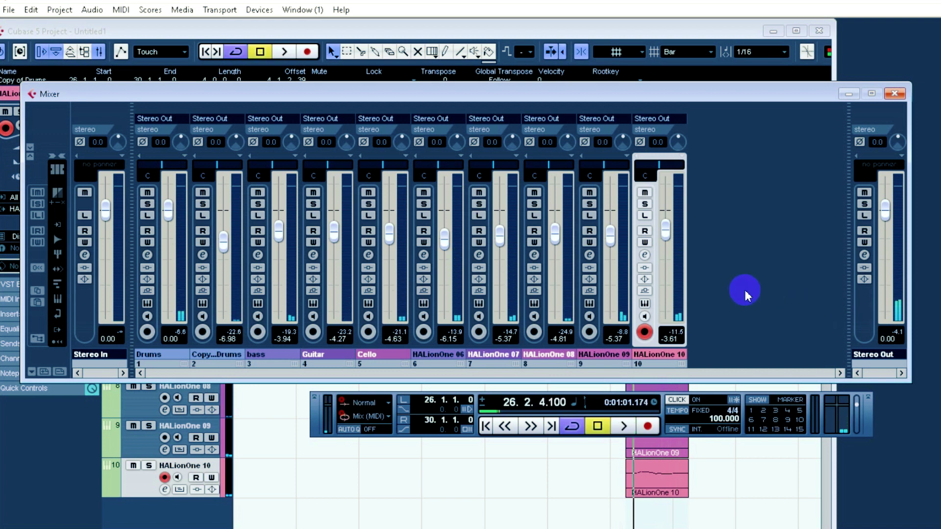
Step: Lower the mixer levels of HALionOne 10 to -9.74, 09 to -10.56, 08 to -9.95, 07 to -9.35 and 06 to -10.15
left_click(201, 244)
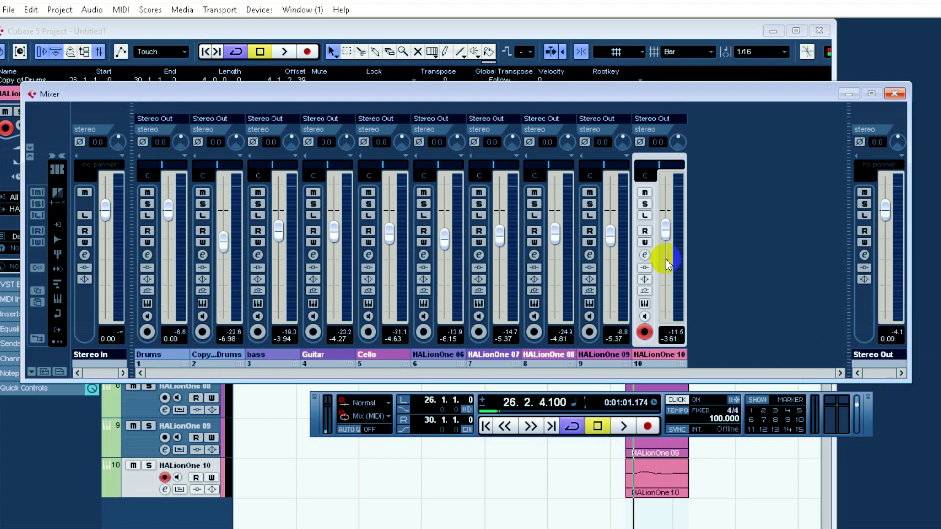
left_click_drag(608, 257, 609, 269)
left_click_drag(562, 241, 560, 260)
left_click_drag(500, 238, 500, 257)
left_click_drag(444, 241, 444, 262)
Step: Lower the mixer levels of Cello to -9.95, Guitar to -8.59, bass and Copy of Drums to -9.74, and Drums to -6.48
left_click_drag(389, 234, 390, 254)
left_click_drag(332, 233, 333, 251)
left_click_drag(278, 231, 224, 255)
left_click_drag(175, 221, 169, 249)
Step: Play back the rebalanced mix, reset the Stereo Out peak reading and resume playback to recheck the output level
key("space")
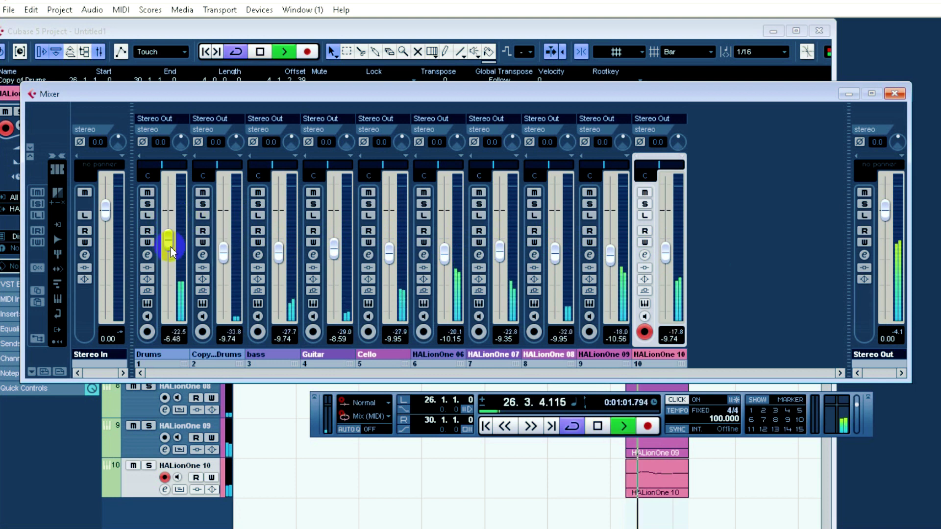
key("space")
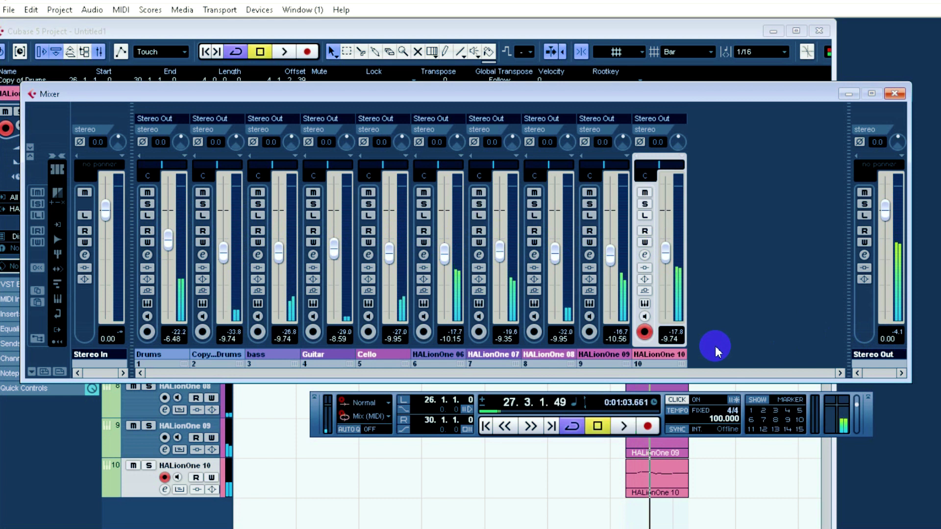
left_click(904, 339)
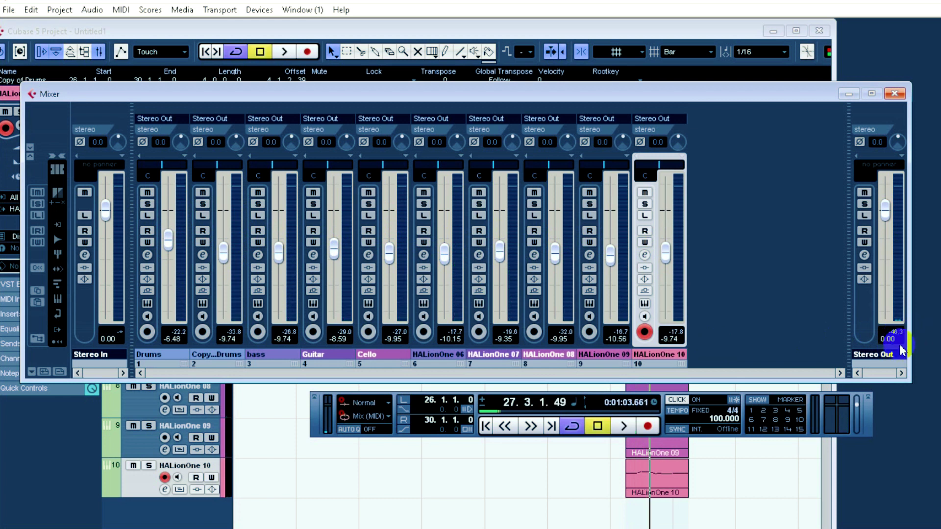
key("space")
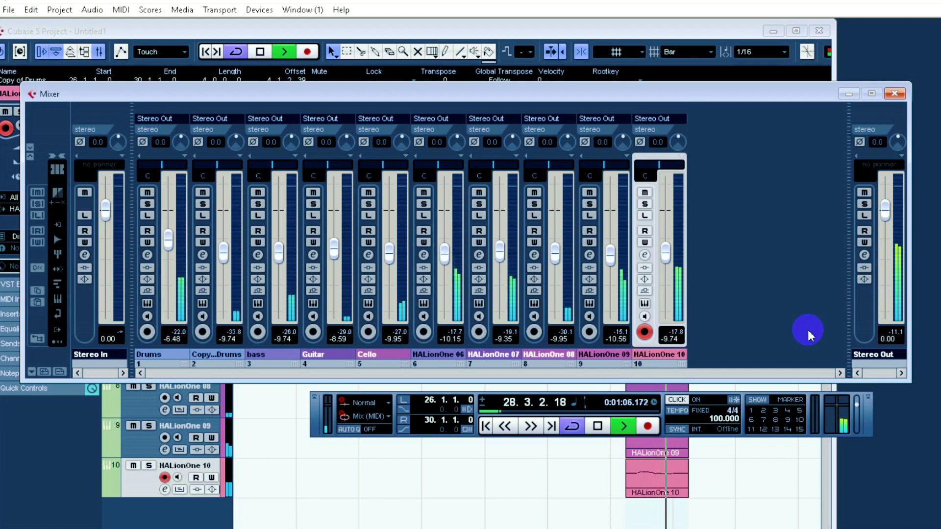
Step: Turn off the metronome click, stop playback and close the mixer
left_click(725, 398)
left_click(680, 400)
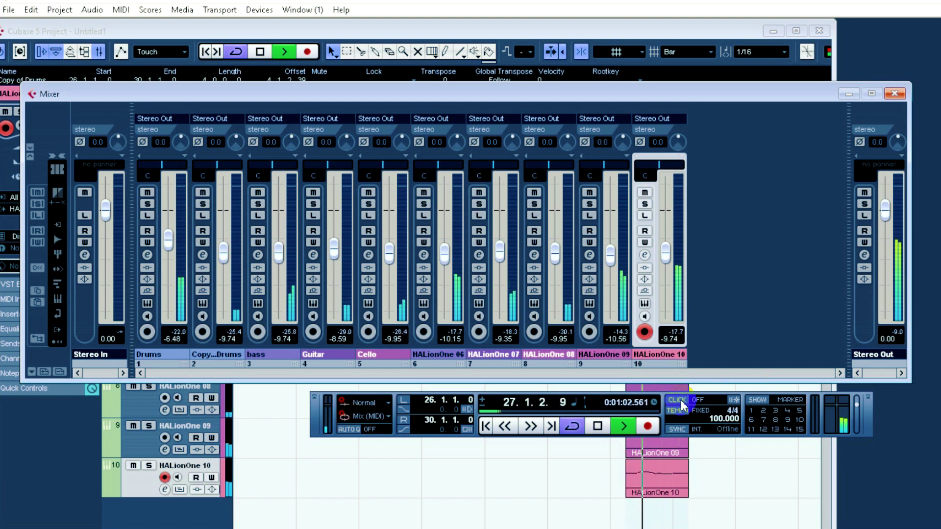
key("space")
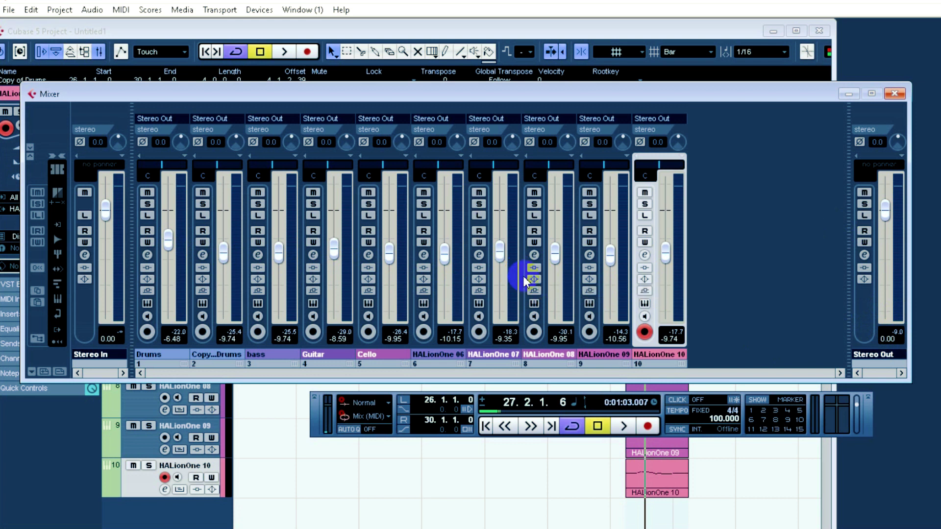
left_click(897, 98)
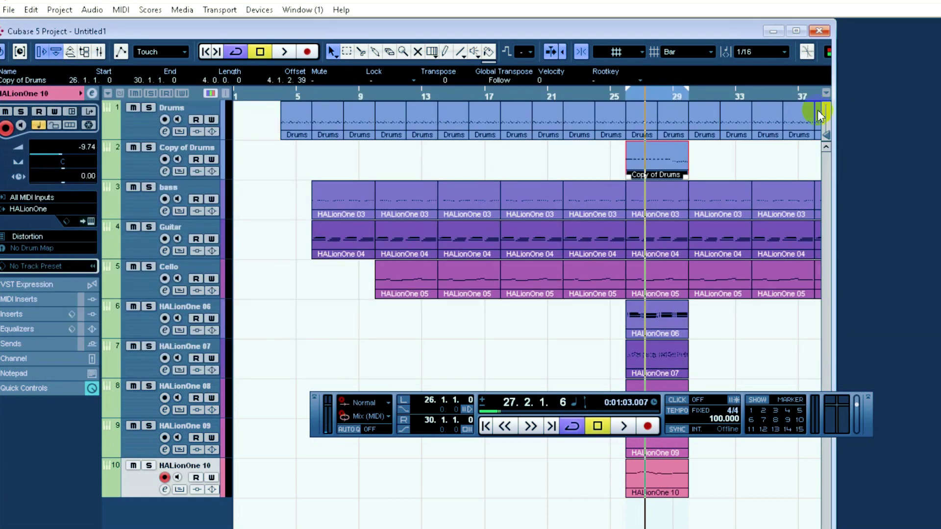